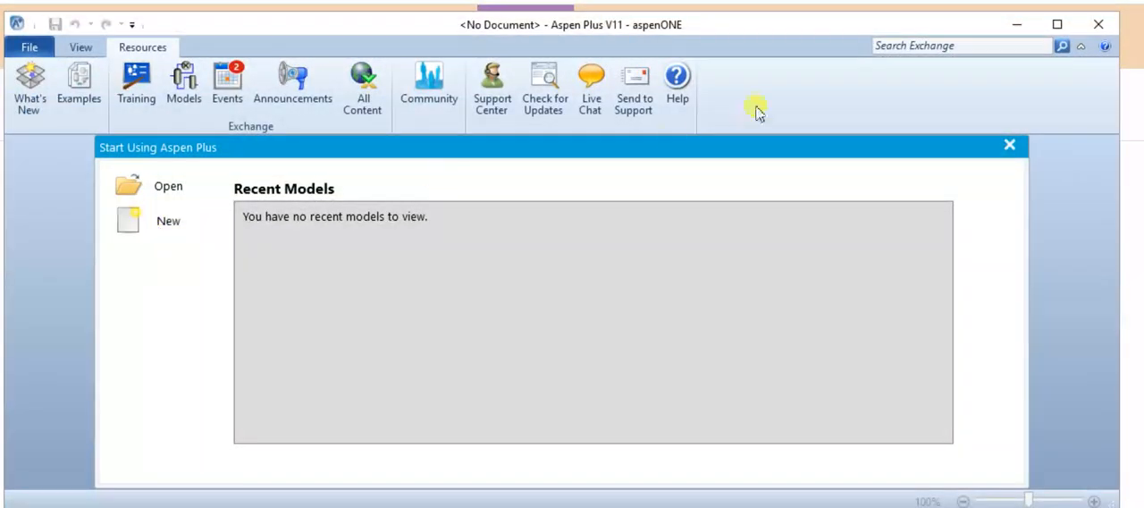
Create a new simulation from the Blank Simulation template.
click(154, 234)
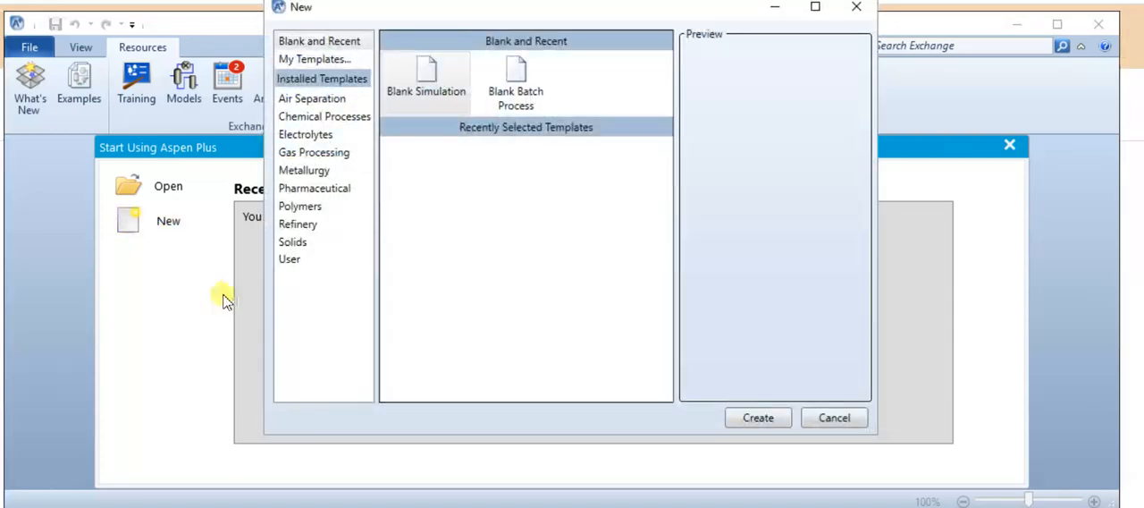
click(428, 77)
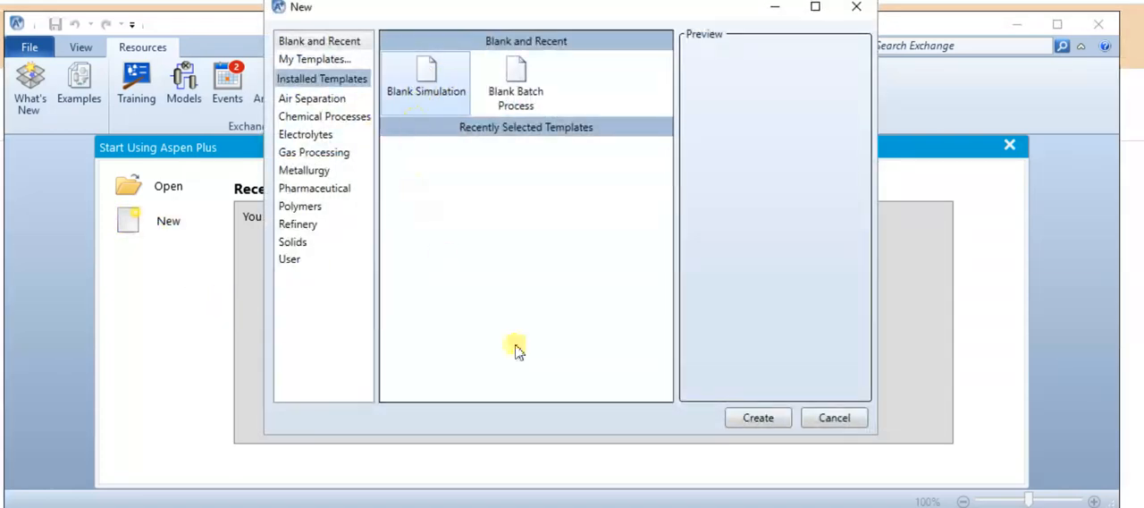
click(759, 422)
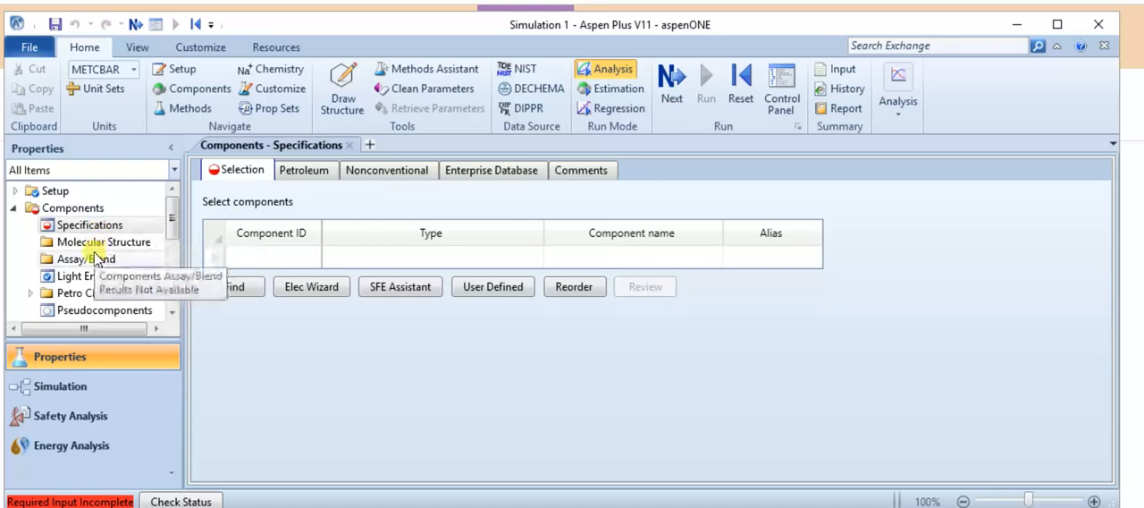
scroll(92, 250, down, 2)
scroll(90, 253, down, 1)
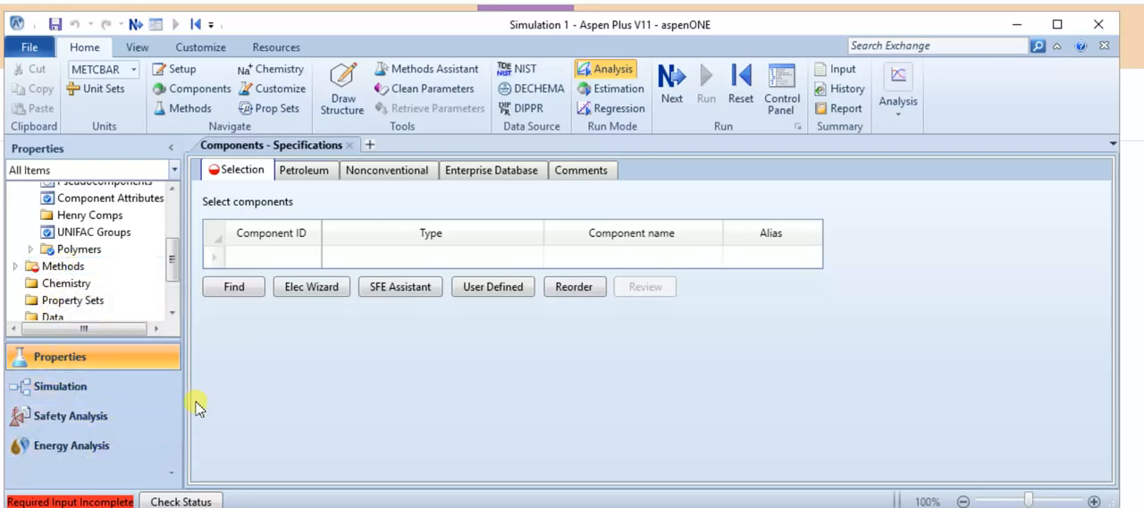
scroll(122, 313, up, 3)
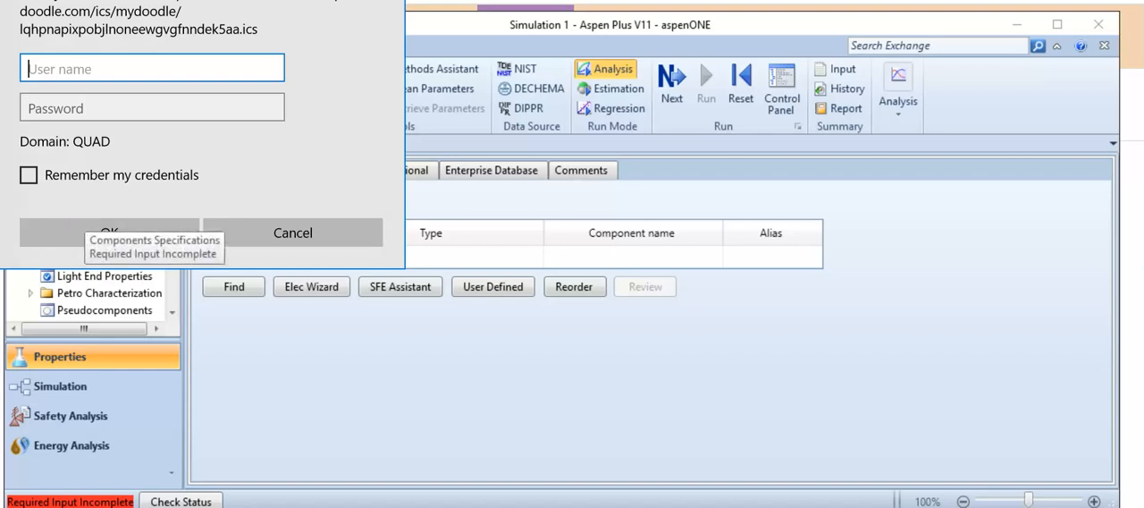
key(Escape)
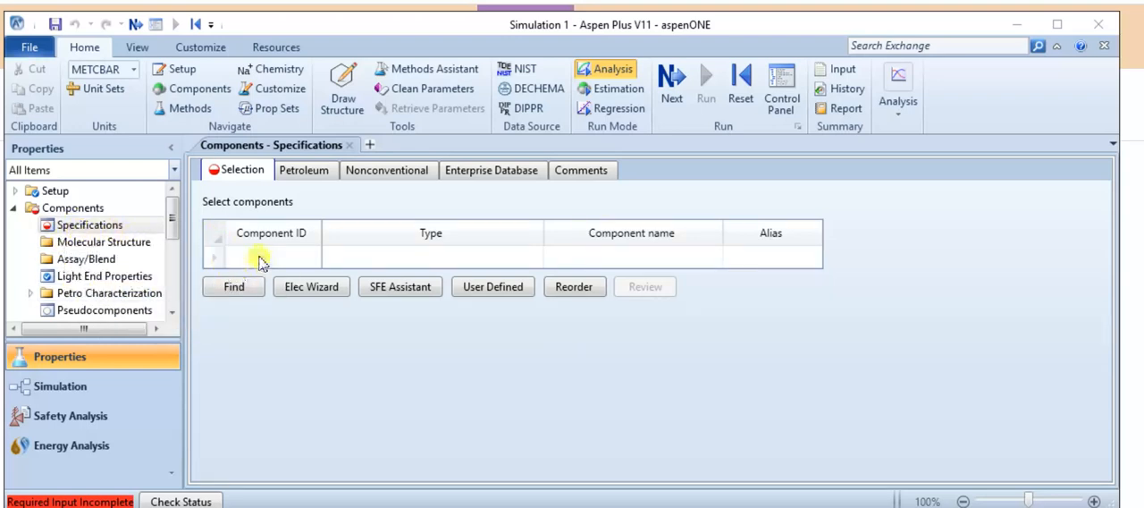
Add WATER as a component in the component selection table.
click(264, 258)
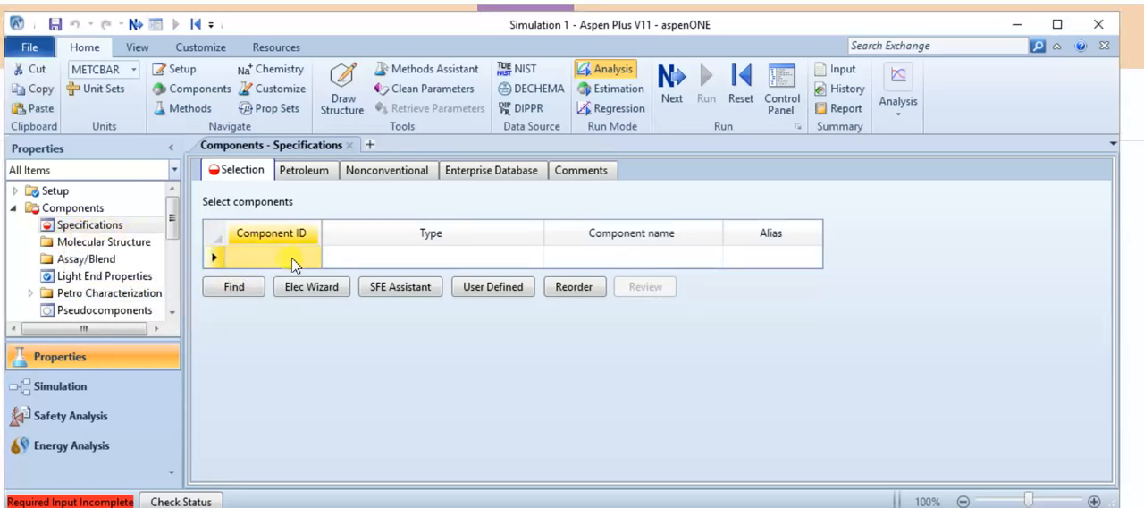
text(WATER)
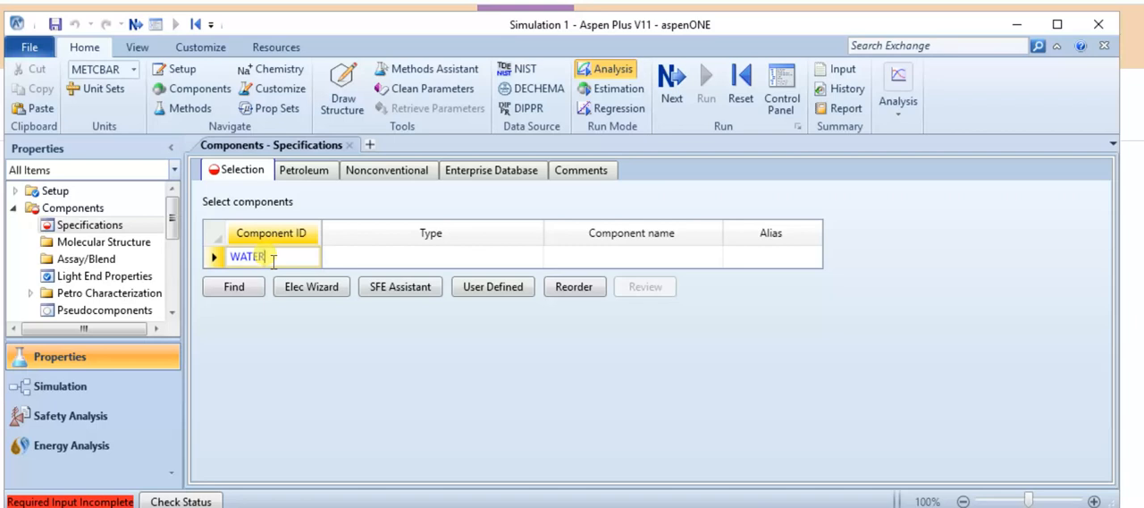
key(Return)
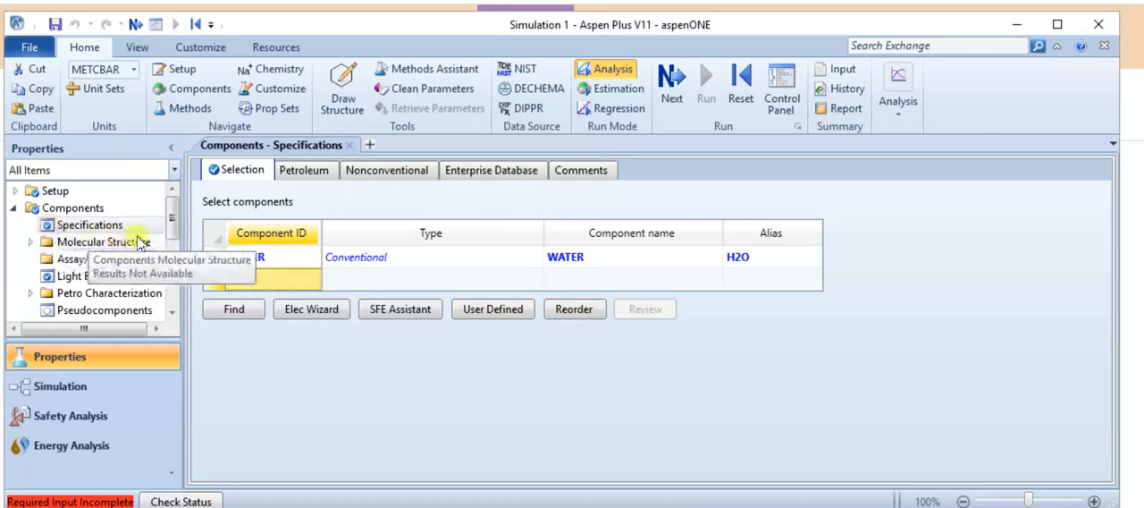
Open the property Methods form and consult the Methods Assistant on the method recommended for a special, water-only component system.
drag(171, 228, 168, 276)
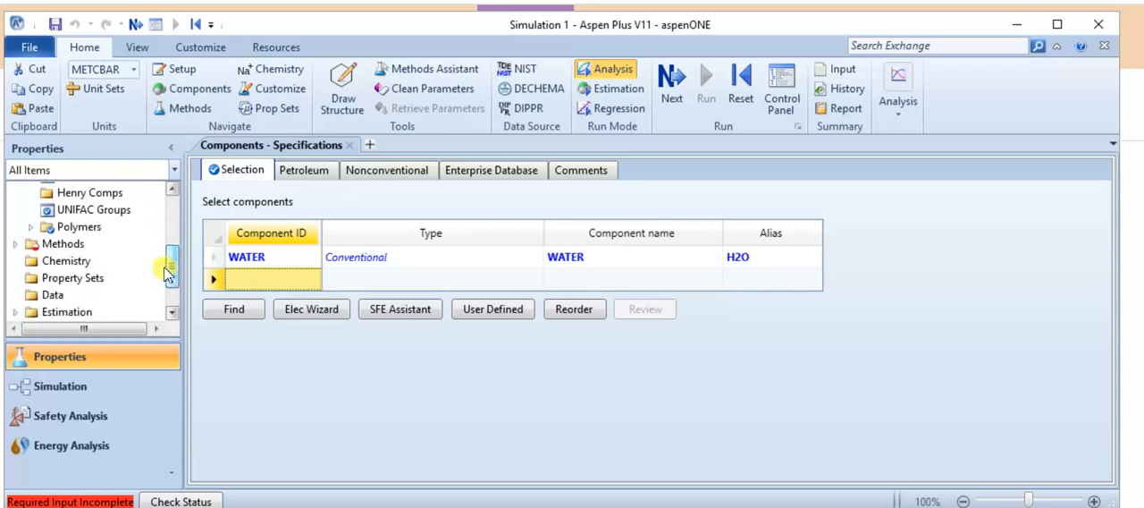
click(62, 244)
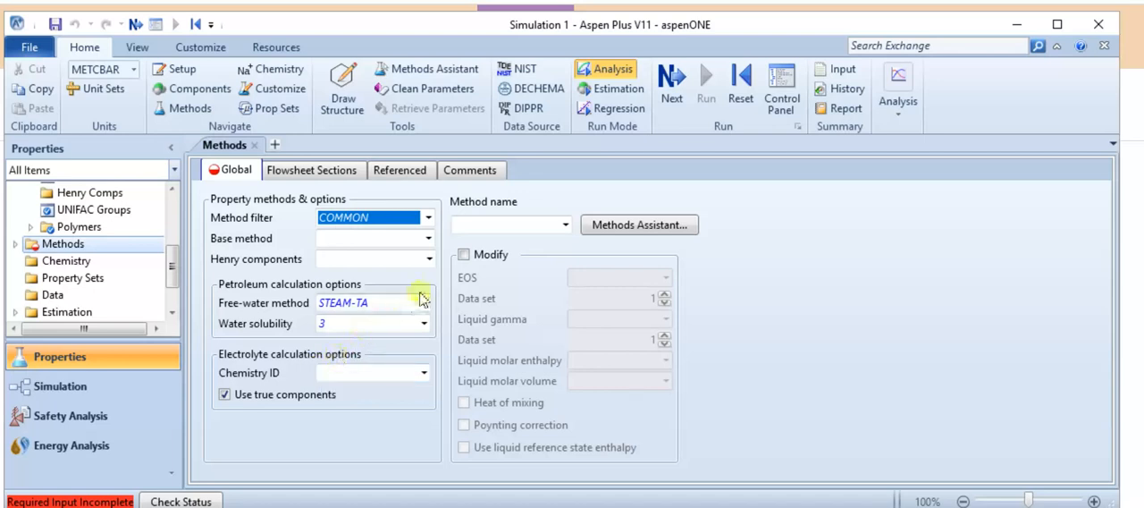
click(613, 225)
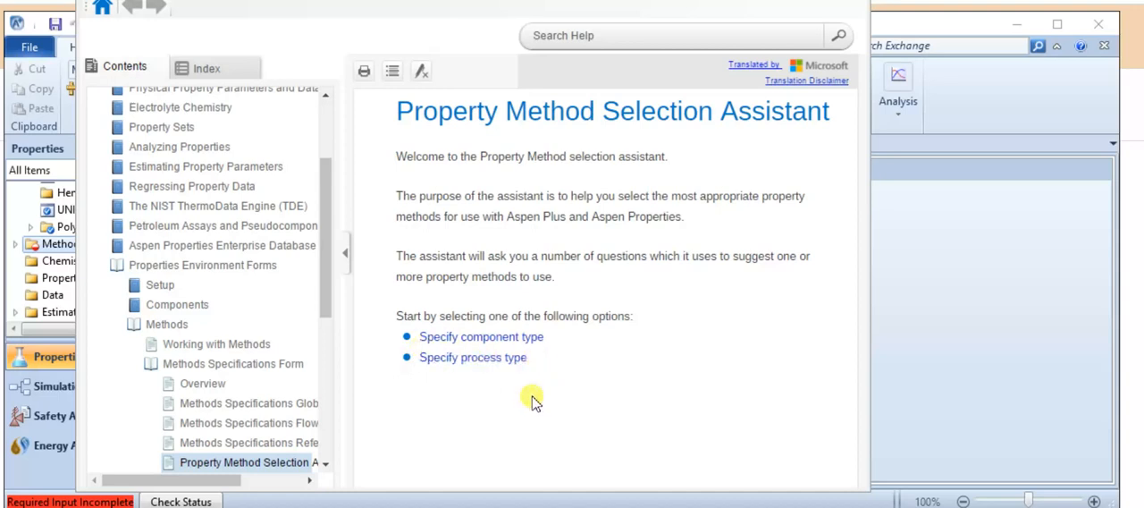
click(447, 345)
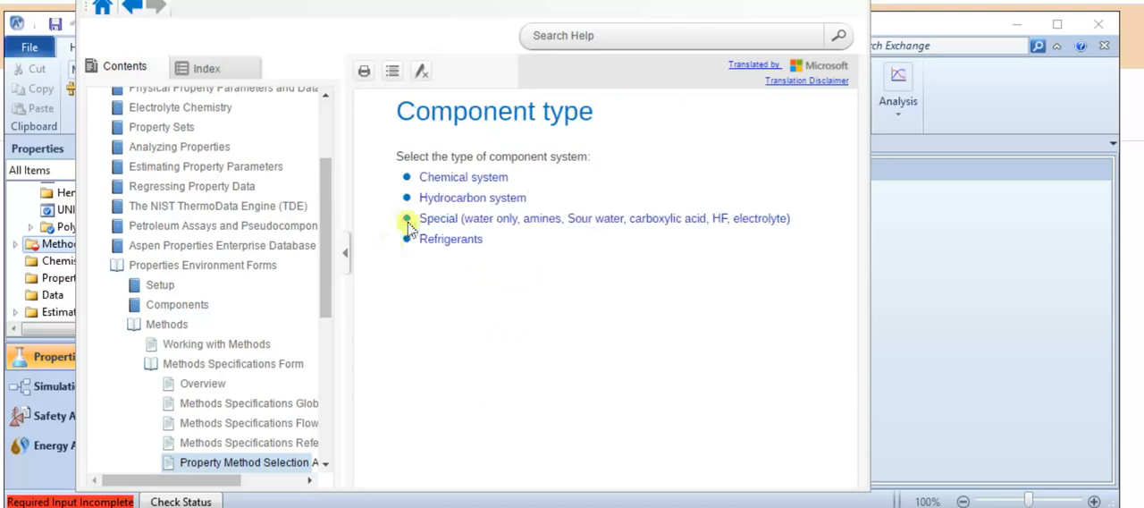
click(462, 221)
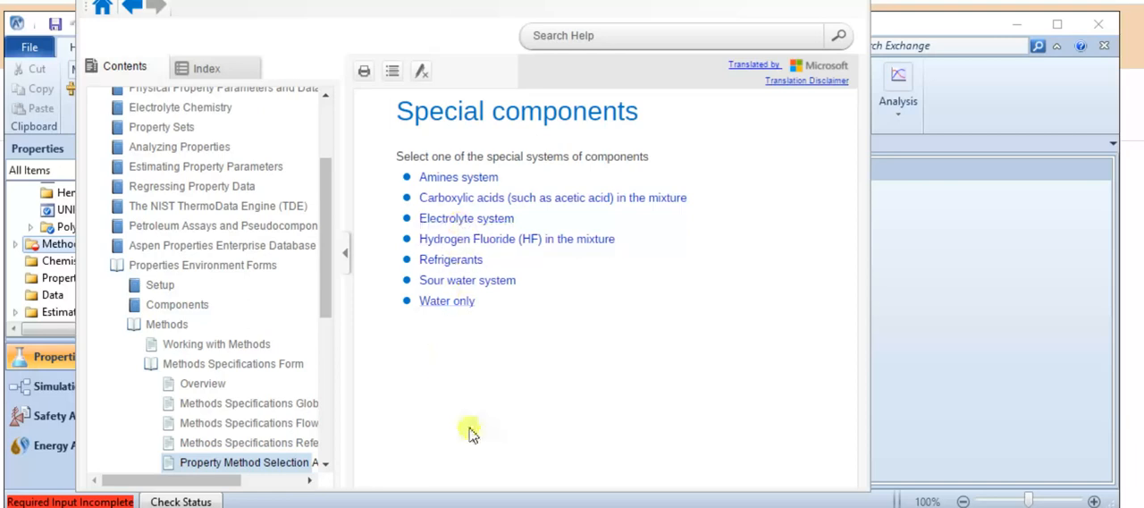
click(438, 303)
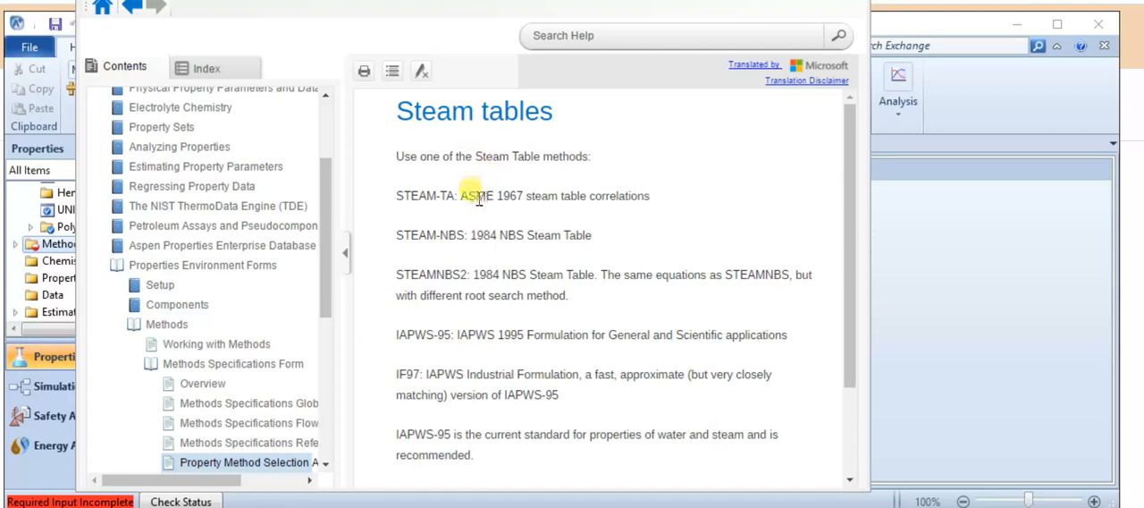
scroll(498, 256, down, 3)
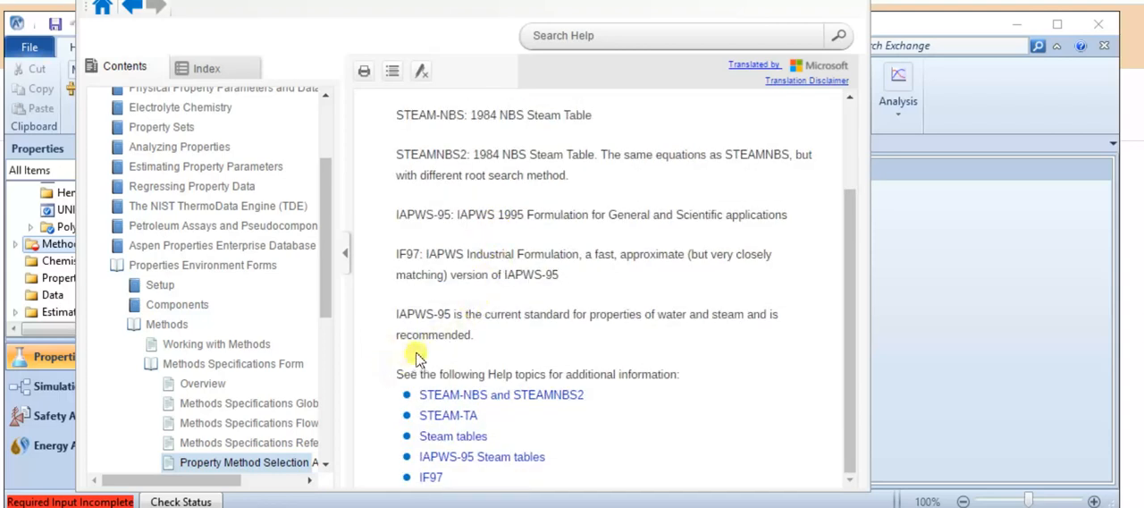
drag(397, 314, 450, 310)
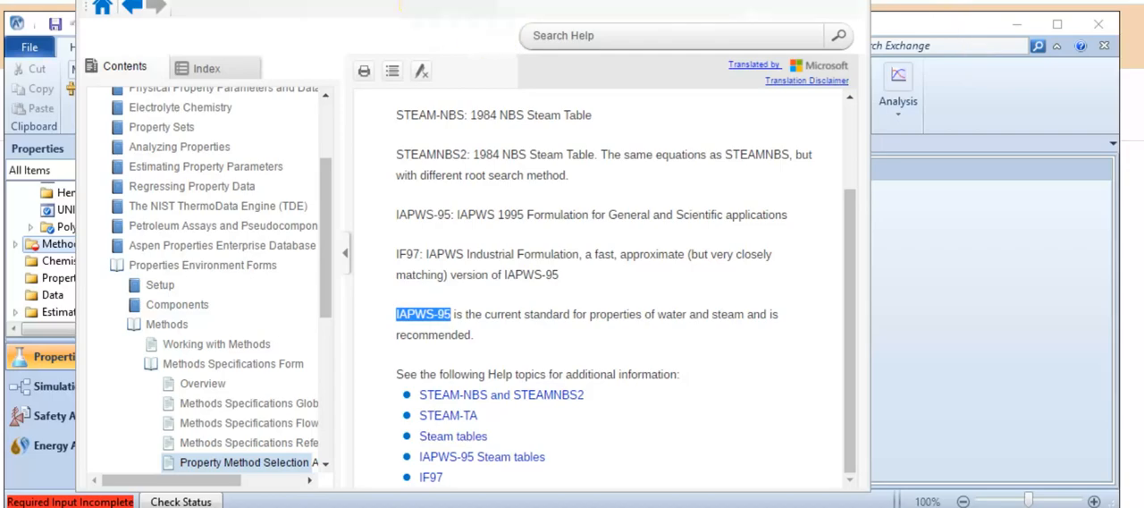
drag(670, 0, 577, 50)
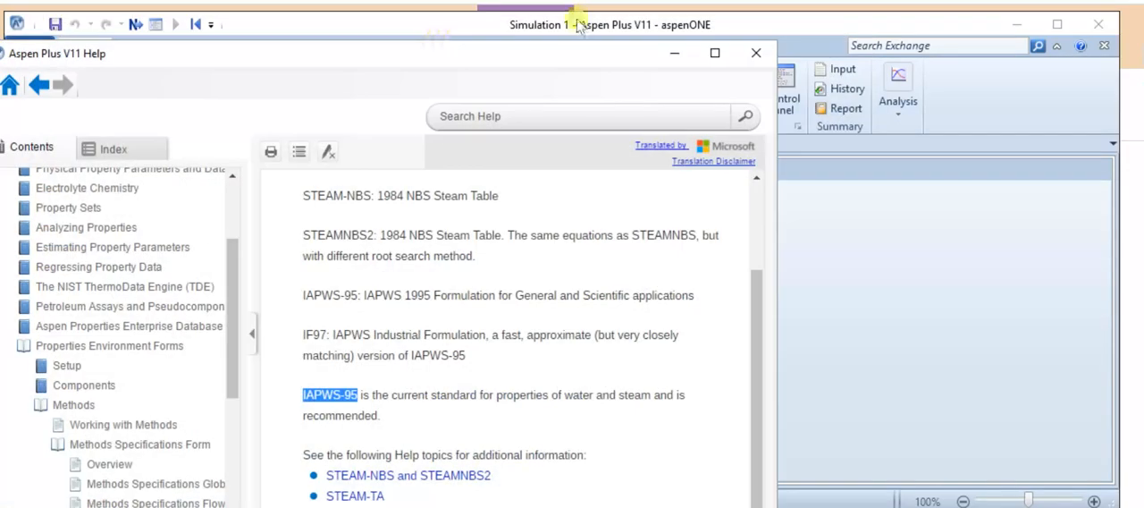
click(758, 56)
Set the global property method name to IAPWS-95.
click(481, 227)
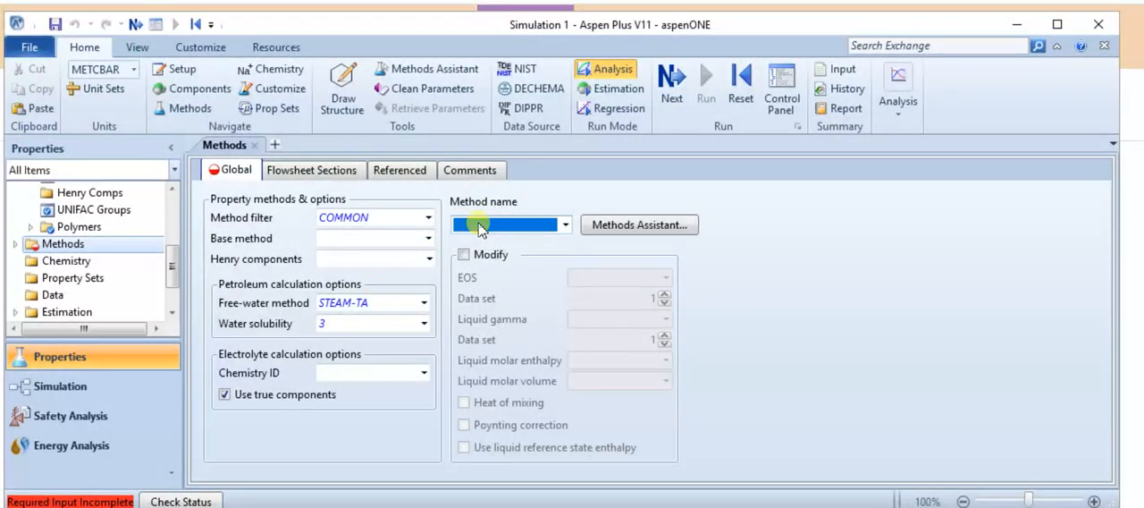
key(i)
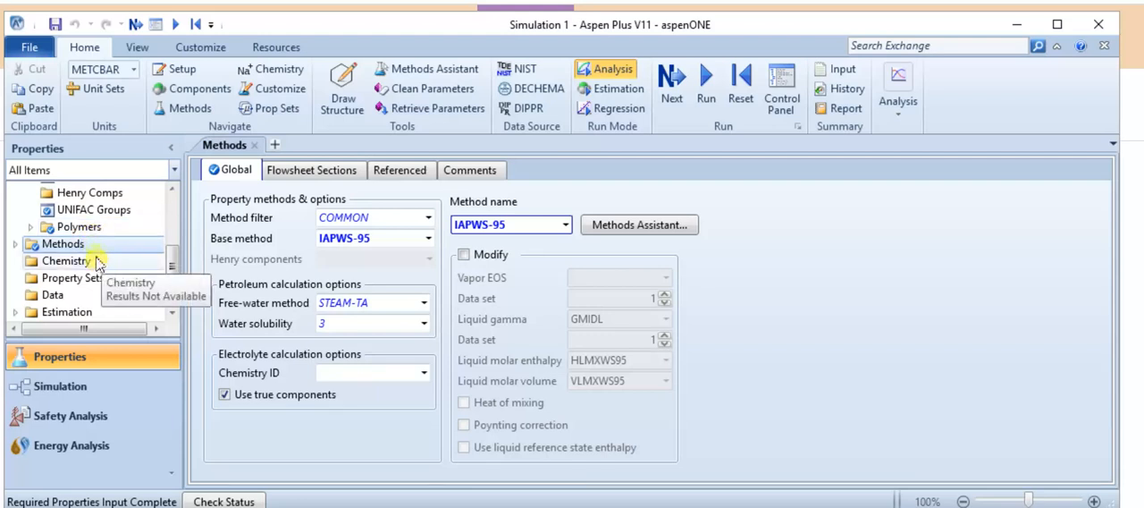
scroll(179, 214, up, 5)
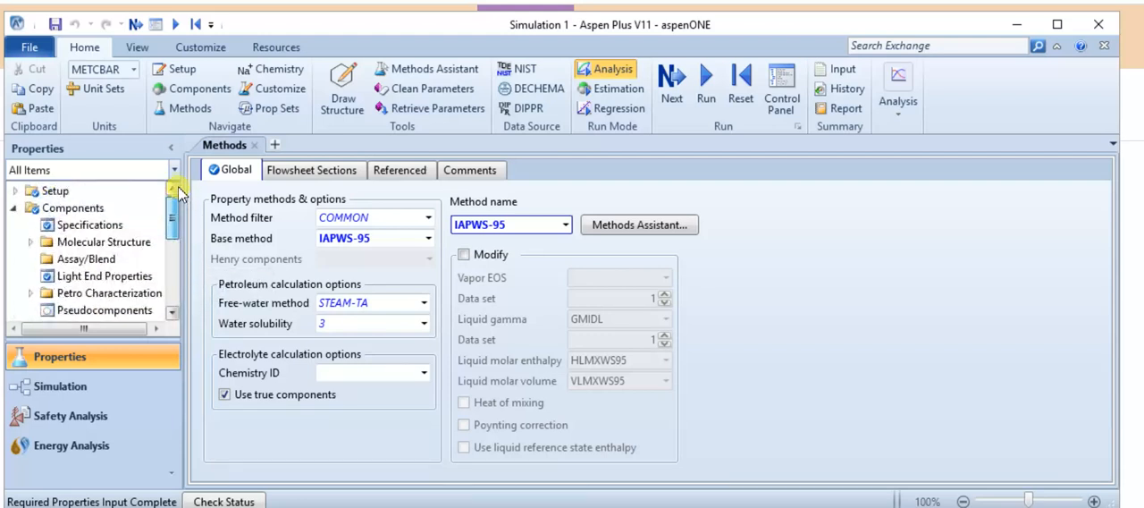
Switch to the simulation environment and place four Pipe blocks stacked vertically on the main flowsheet.
click(90, 381)
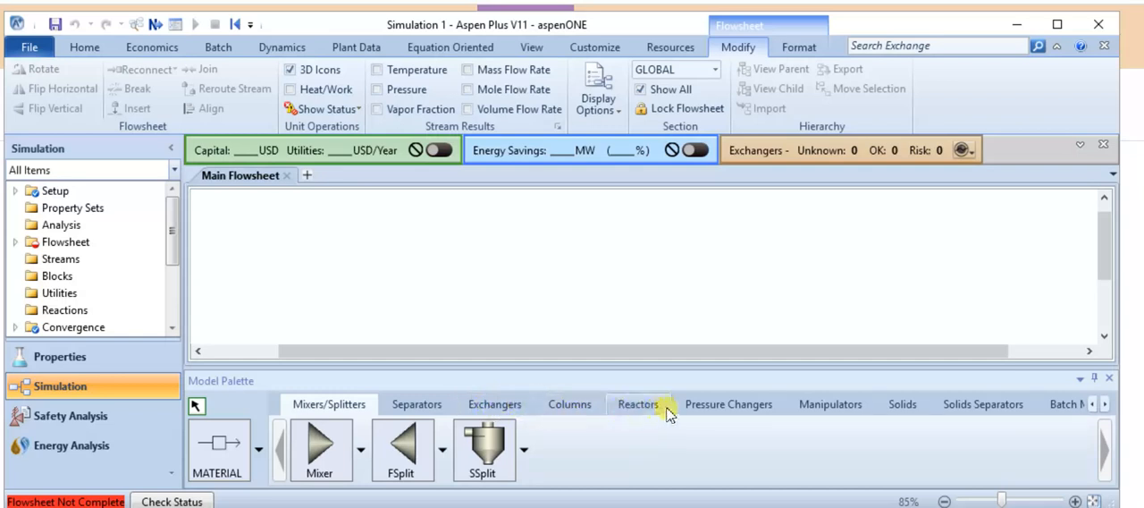
click(721, 406)
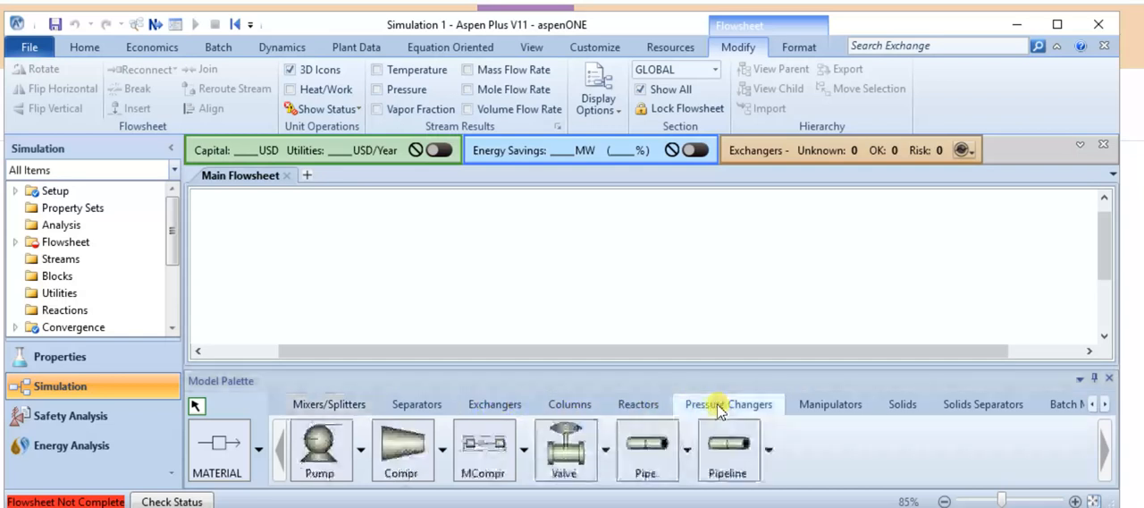
click(649, 454)
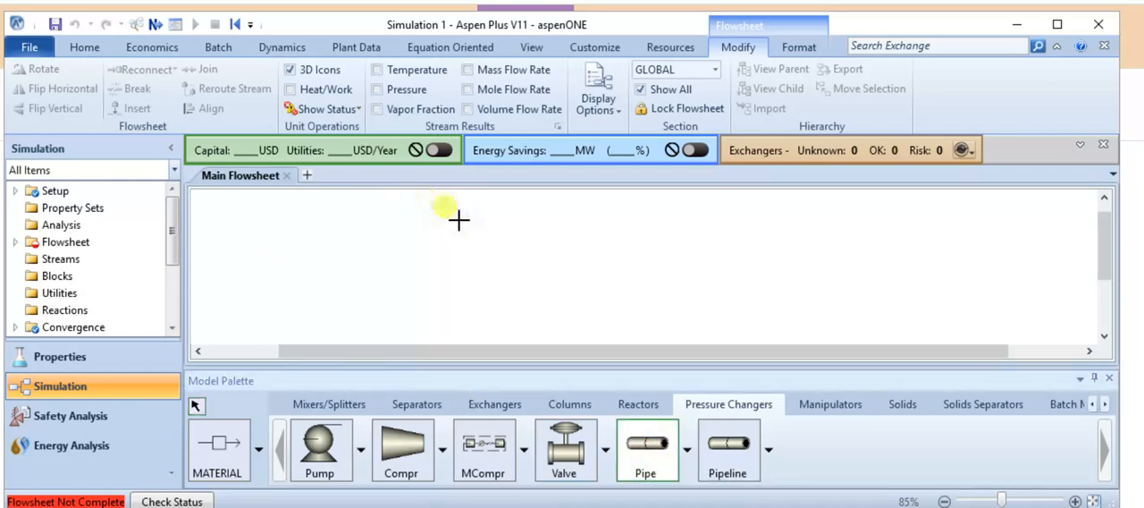
click(491, 235)
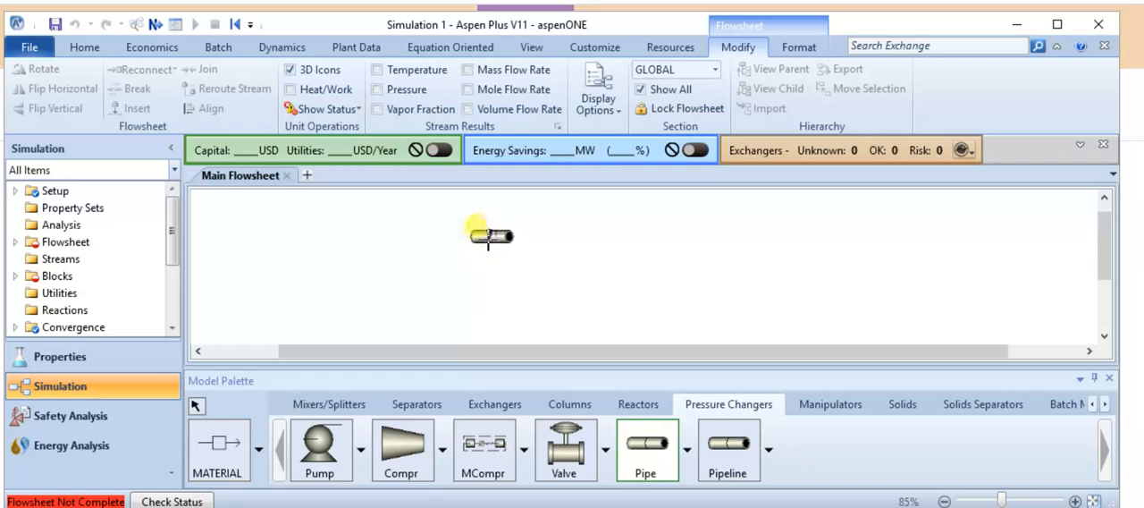
double_click(34, 281)
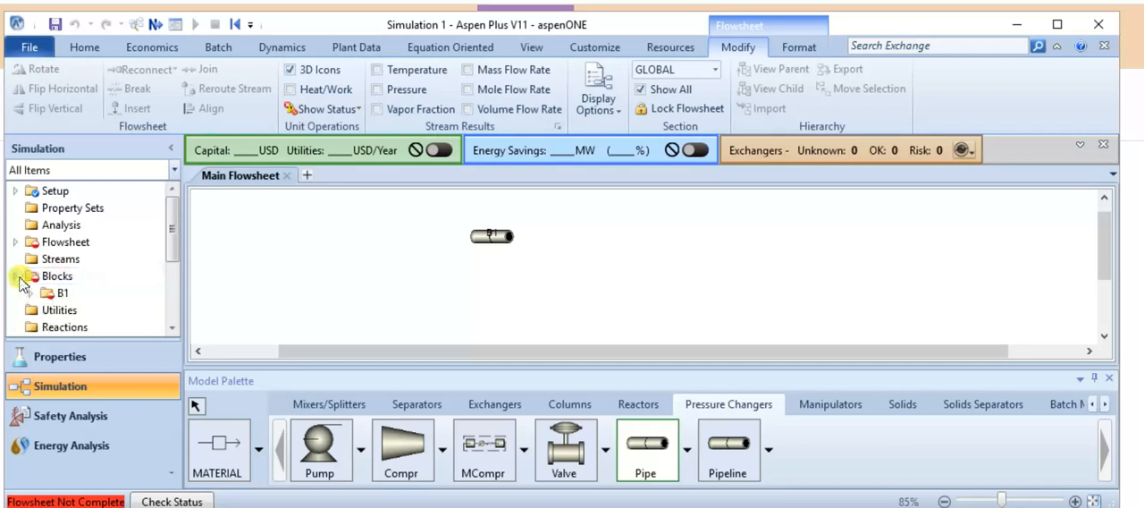
click(488, 268)
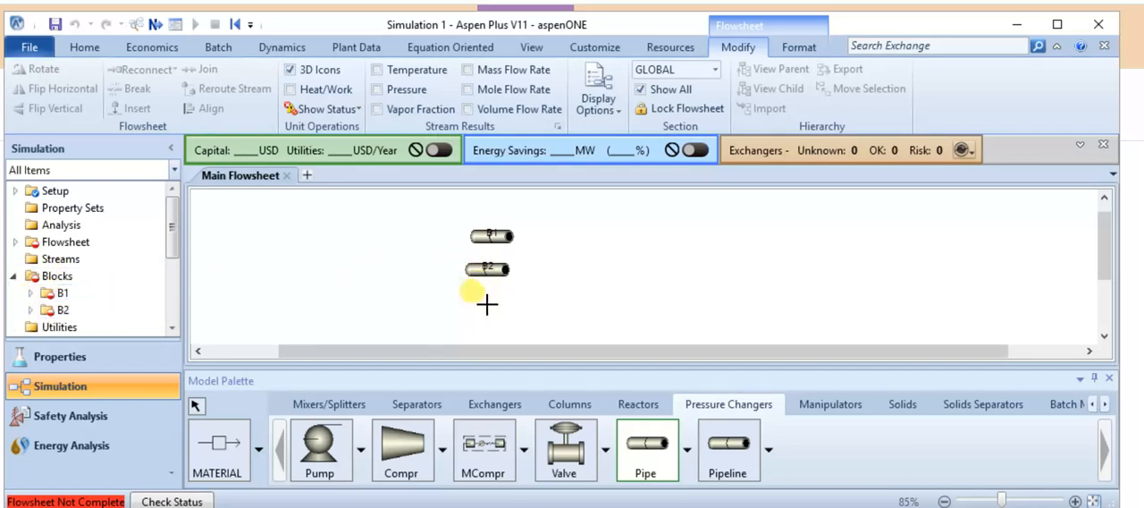
click(487, 304)
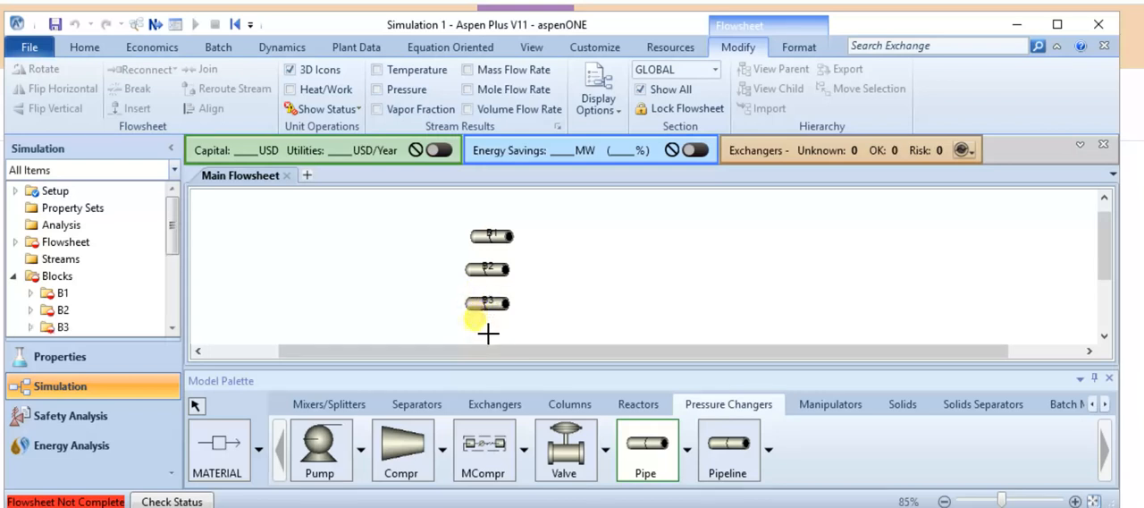
click(483, 336)
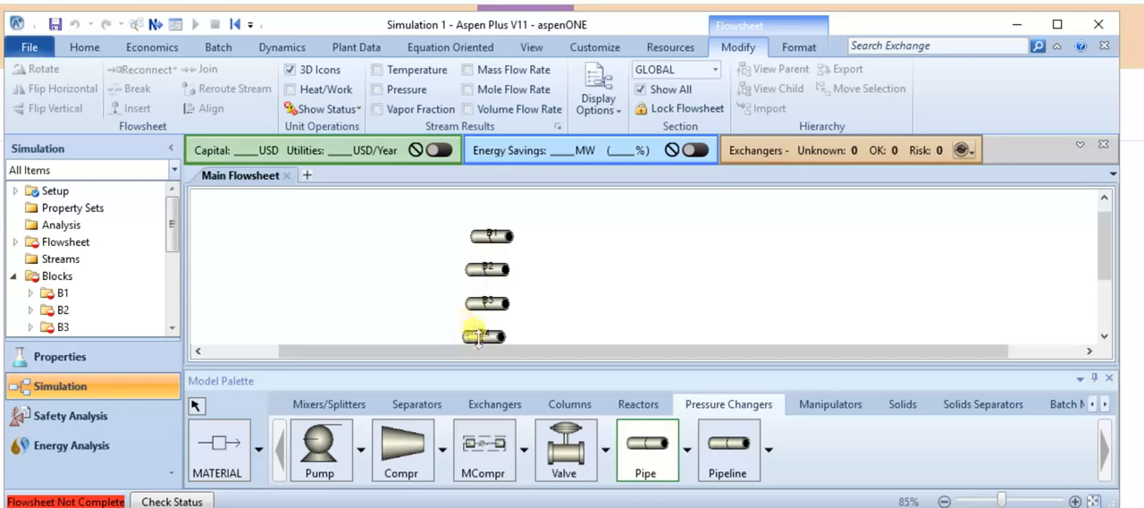
Rename pipe block B1 to C.
scroll(613, 286, down, 1)
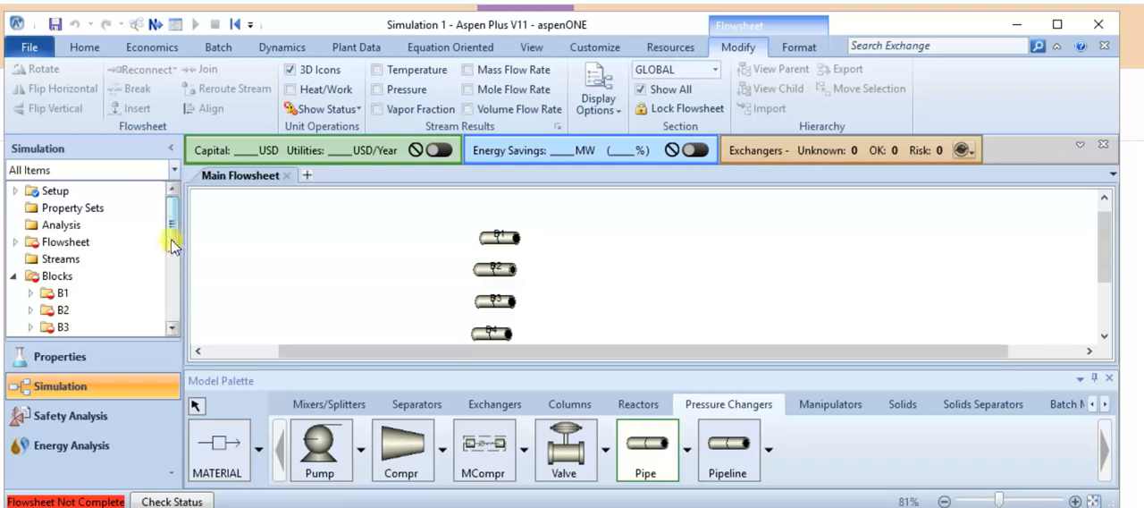
drag(171, 240, 166, 267)
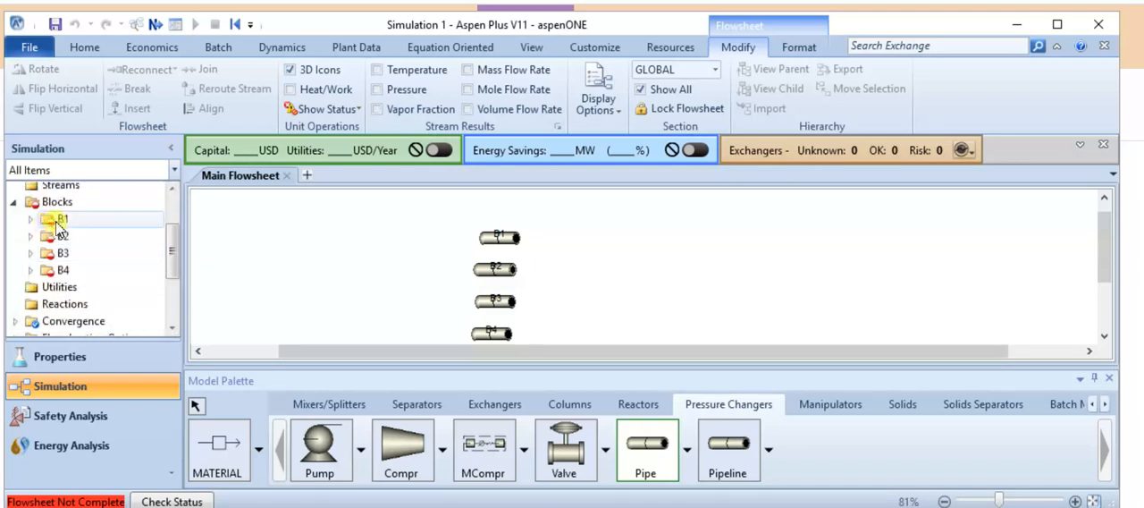
right_click(58, 225)
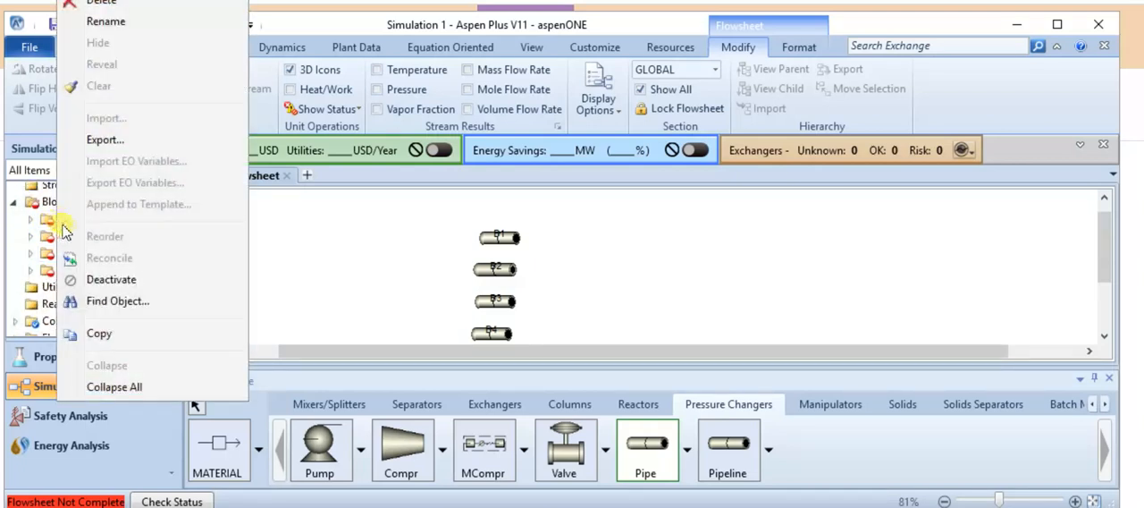
click(105, 24)
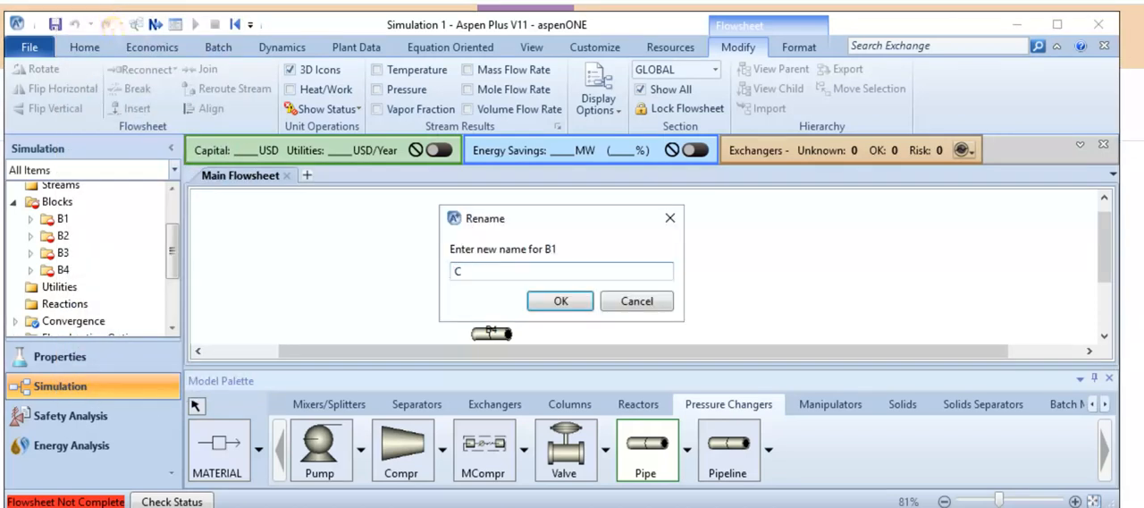
click(558, 300)
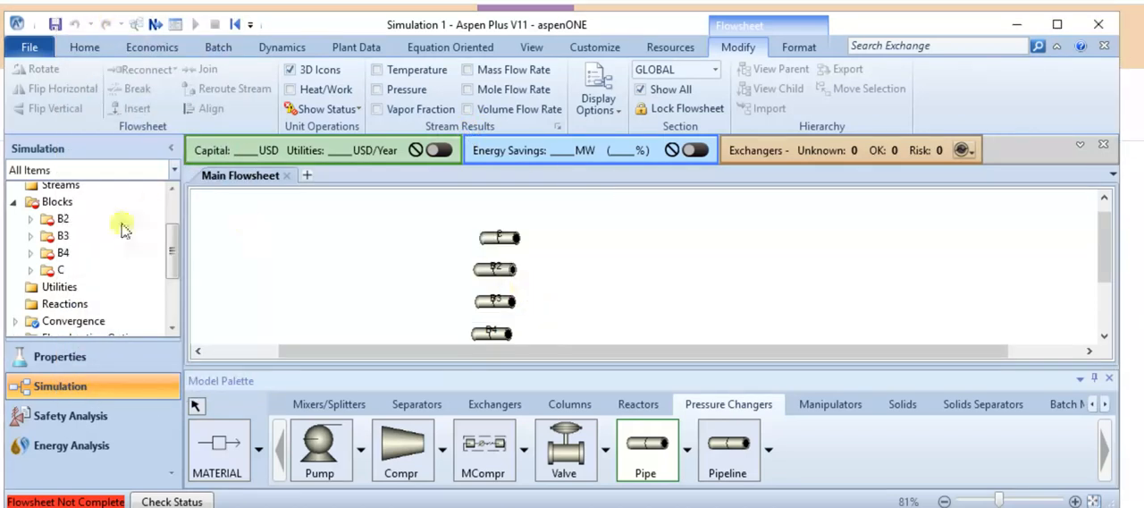
Rename pipe block B2 to P1 and pipe block B3 to P2.
right_click(58, 219)
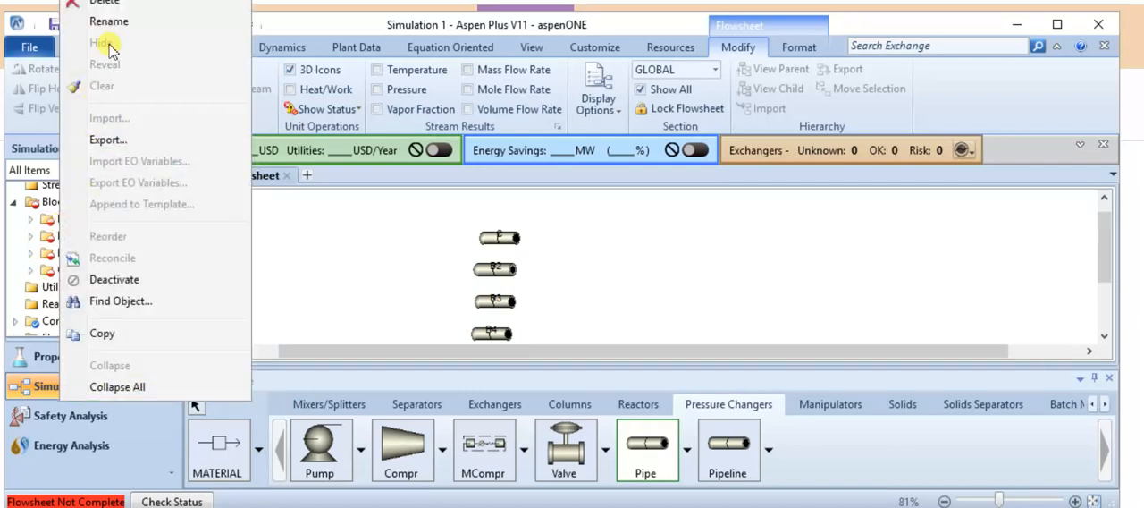
click(108, 22)
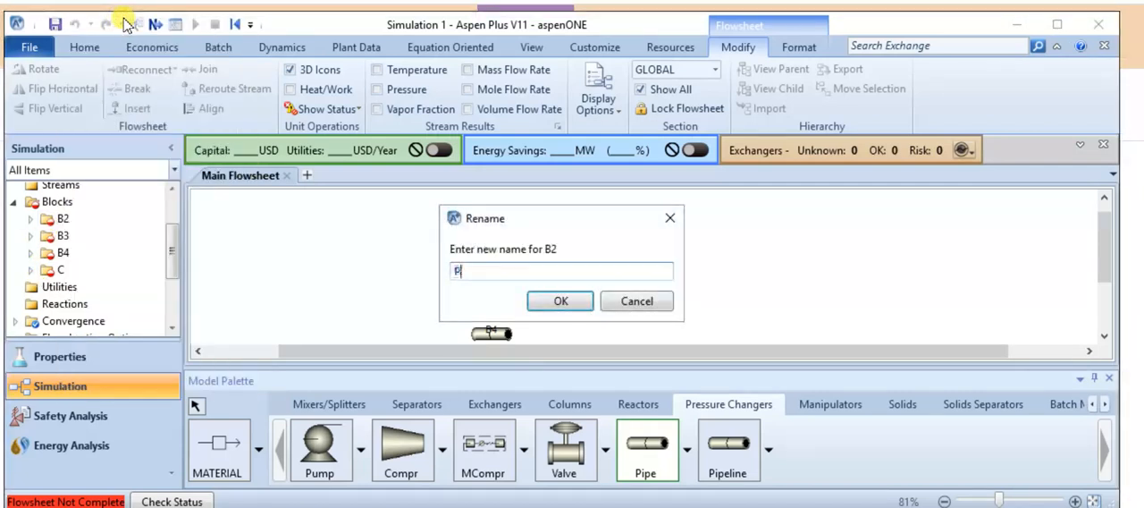
click(559, 302)
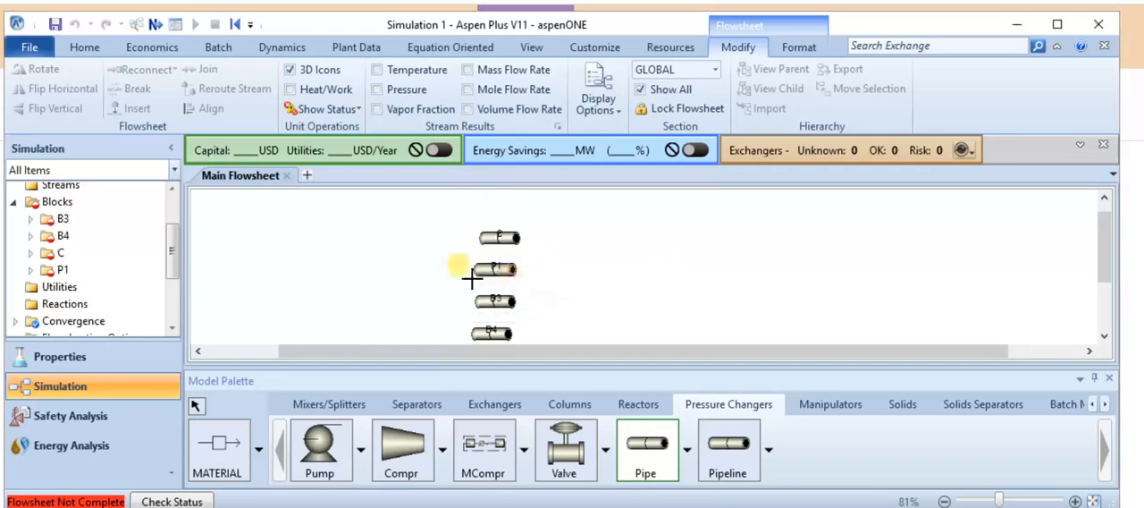
right_click(90, 219)
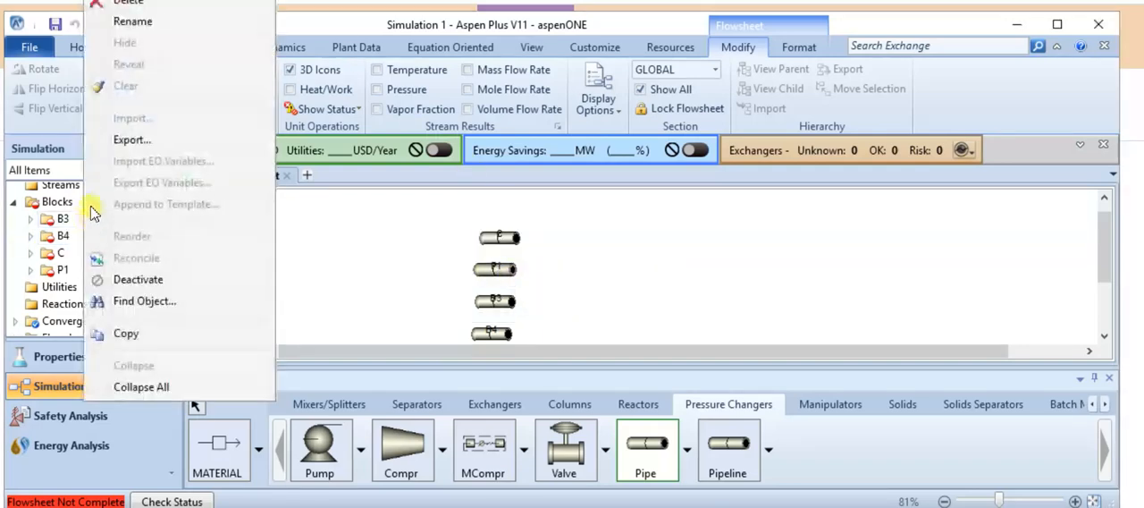
click(136, 23)
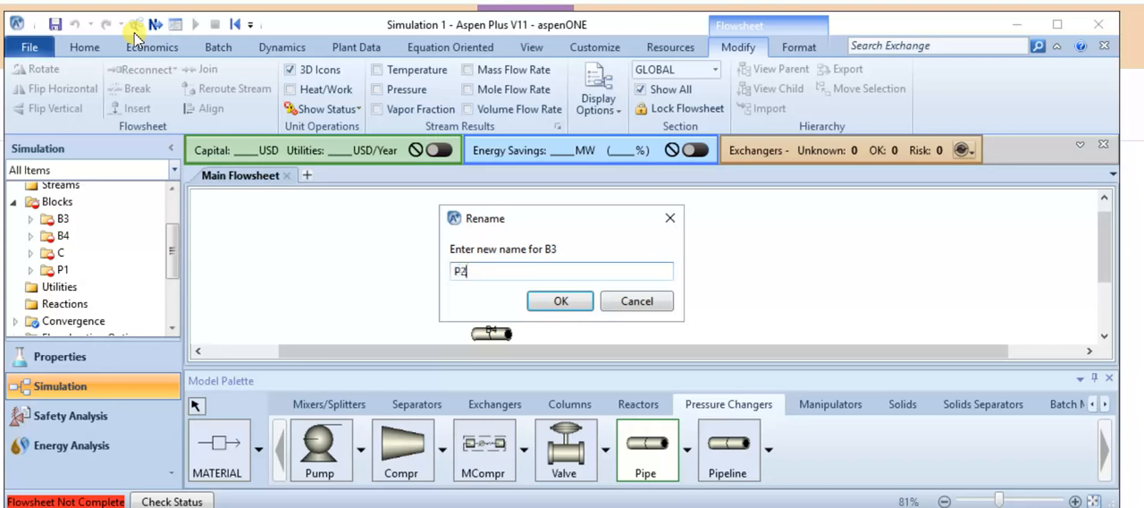
click(560, 301)
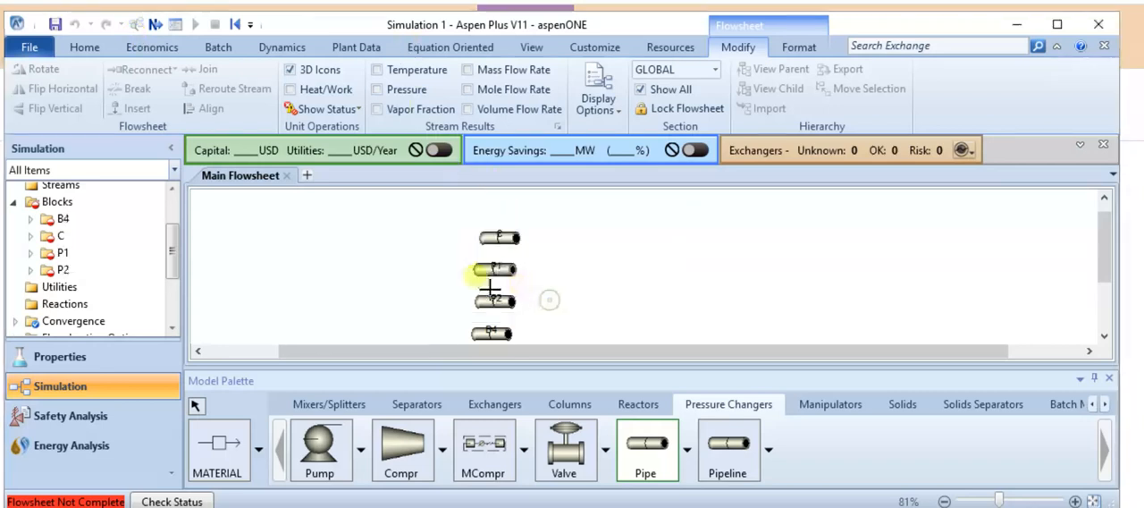
Rename pipe block B4 to P3.
right_click(80, 219)
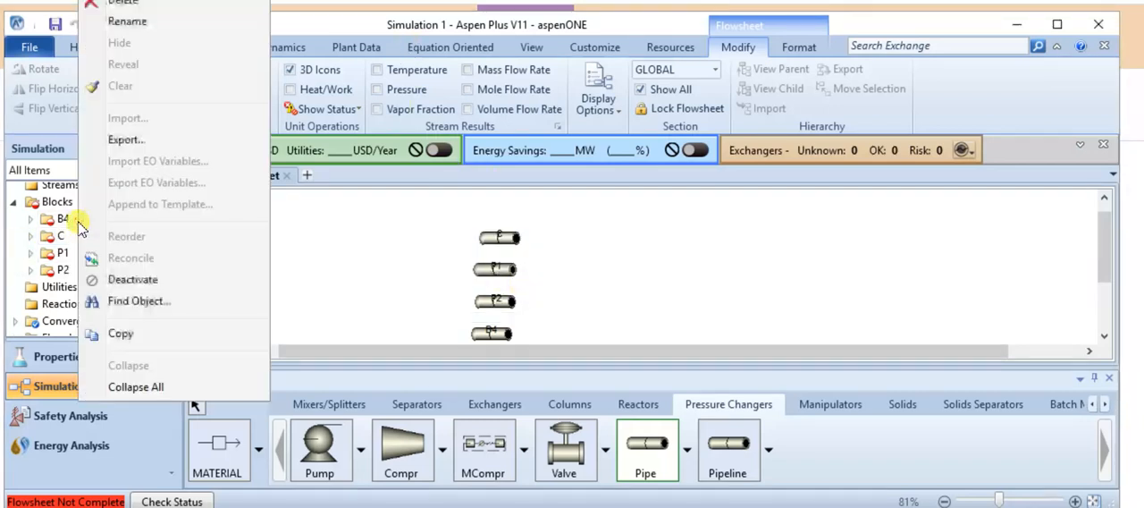
click(156, 23)
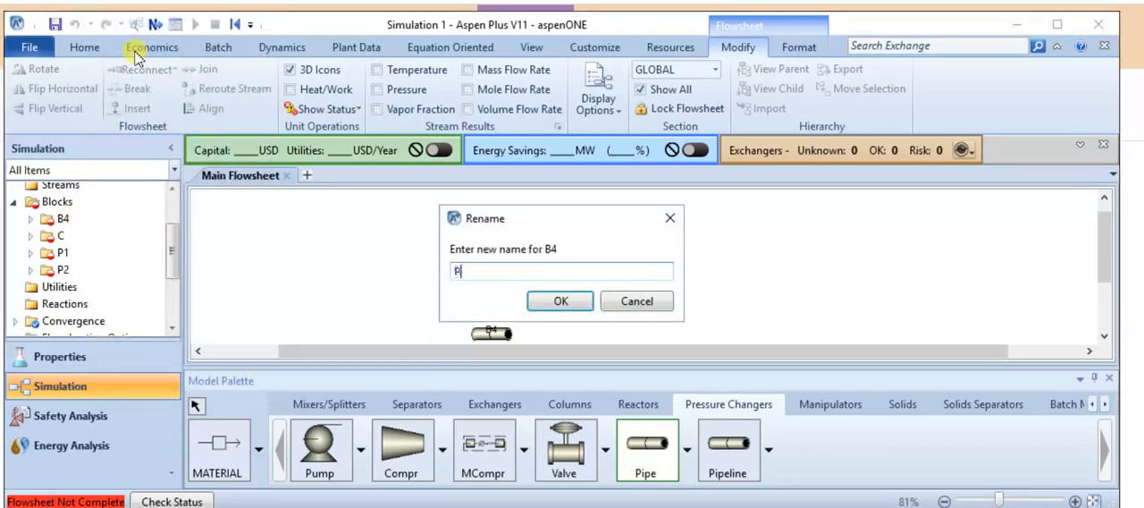
text(P3)
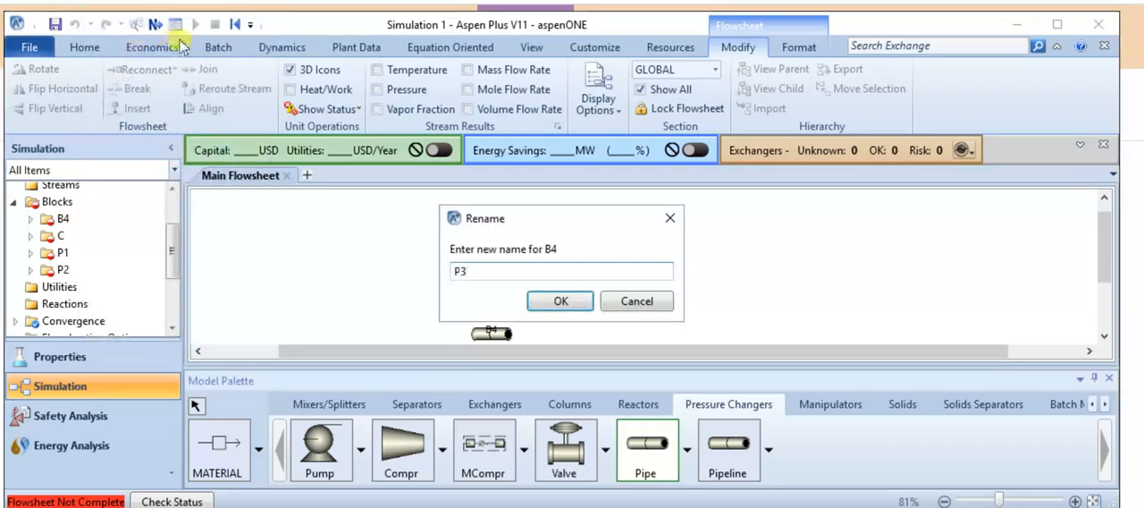
click(558, 299)
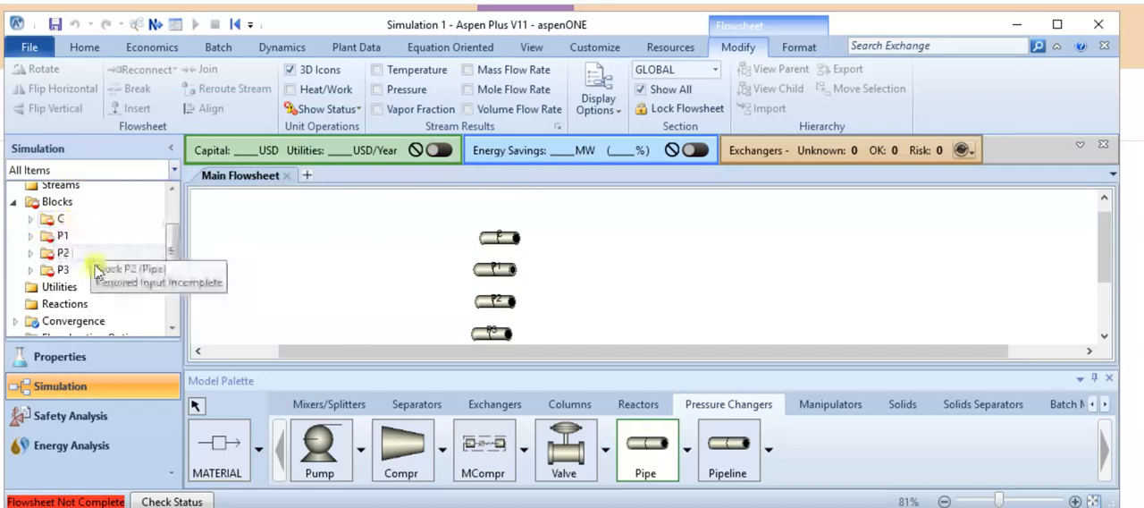
Open the pipe parameters of block C and set the pipe length to 1 meter.
double_click(54, 221)
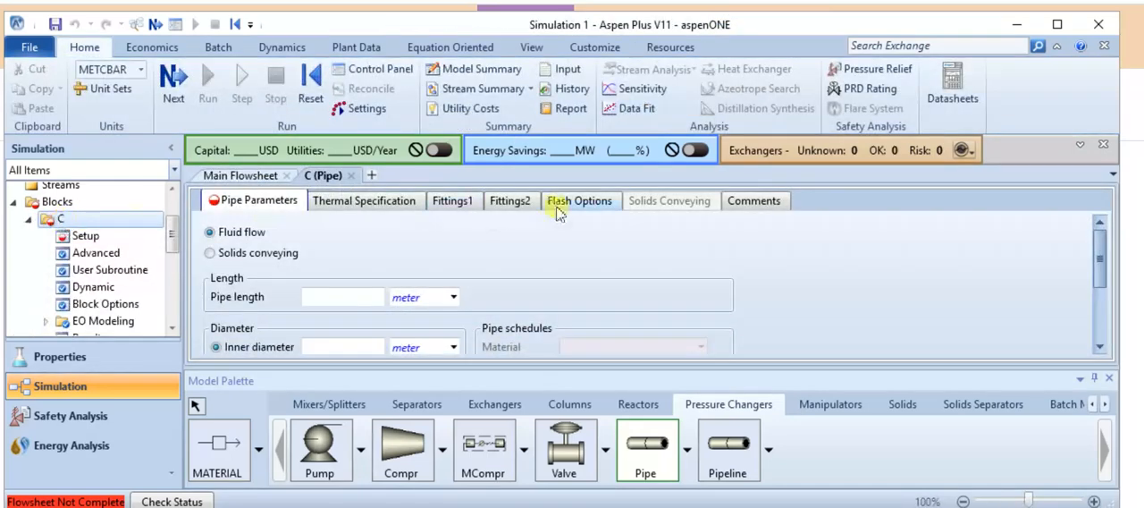
click(351, 301)
text(1)
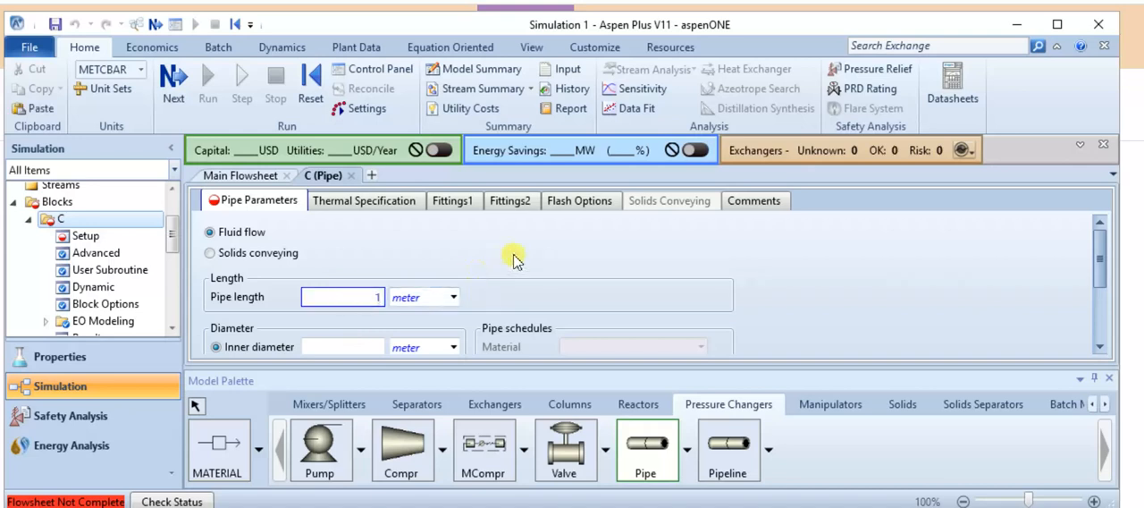
key(Return)
Set the inner diameter of pipe C to 20 mm, changing its unit to mm.
scroll(501, 268, down, 1)
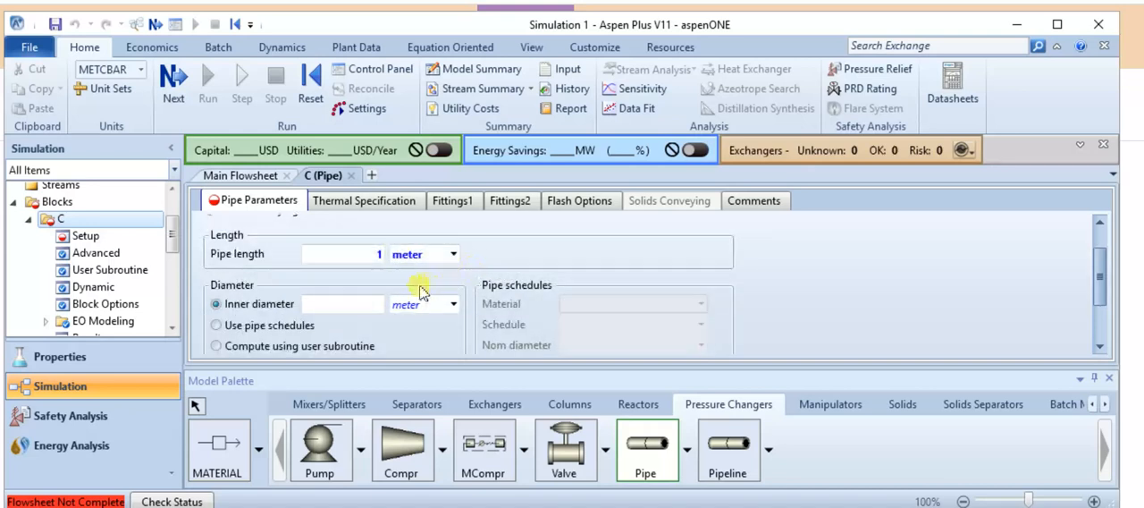
click(458, 306)
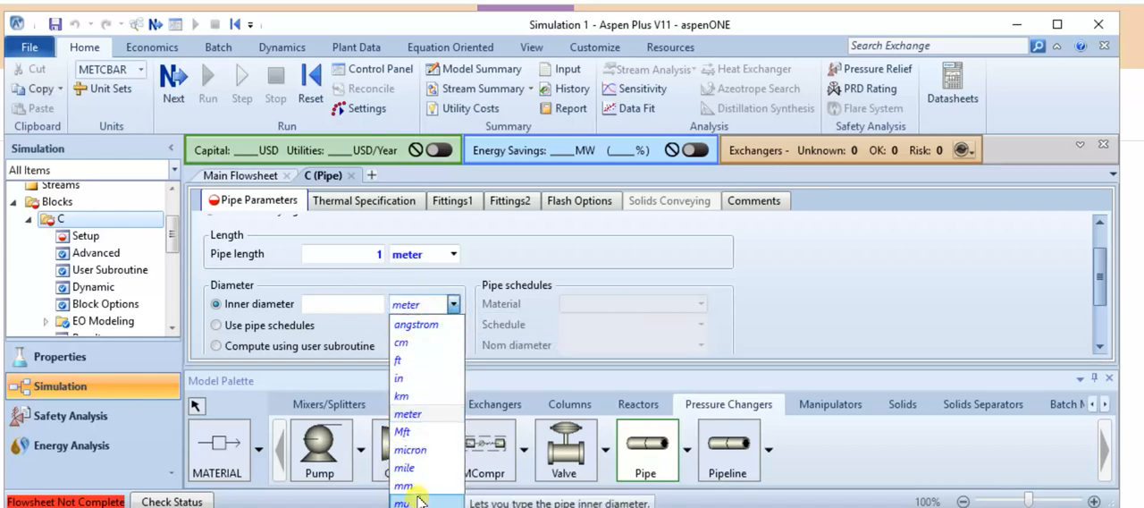
click(411, 485)
click(345, 303)
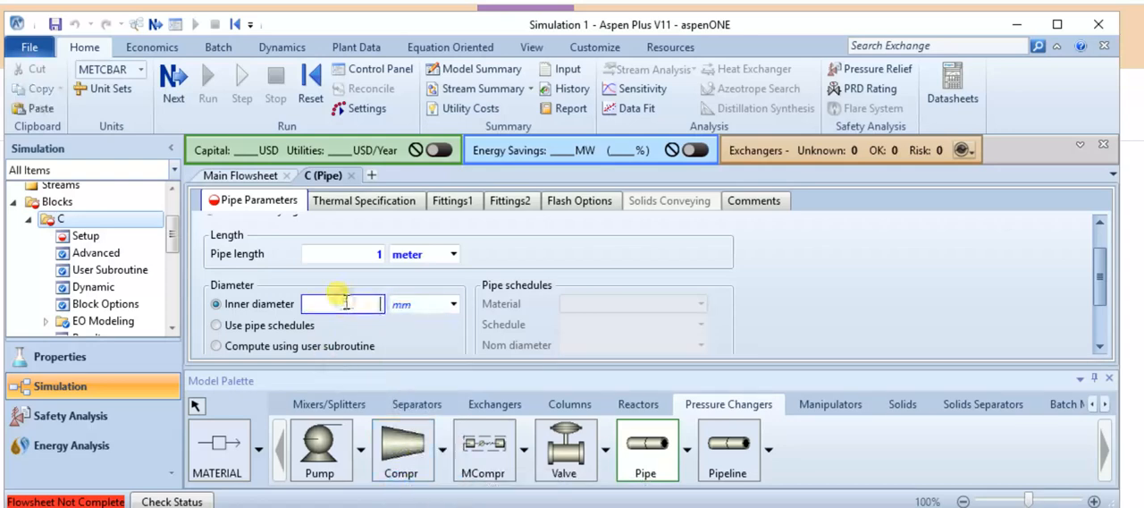
text(2)
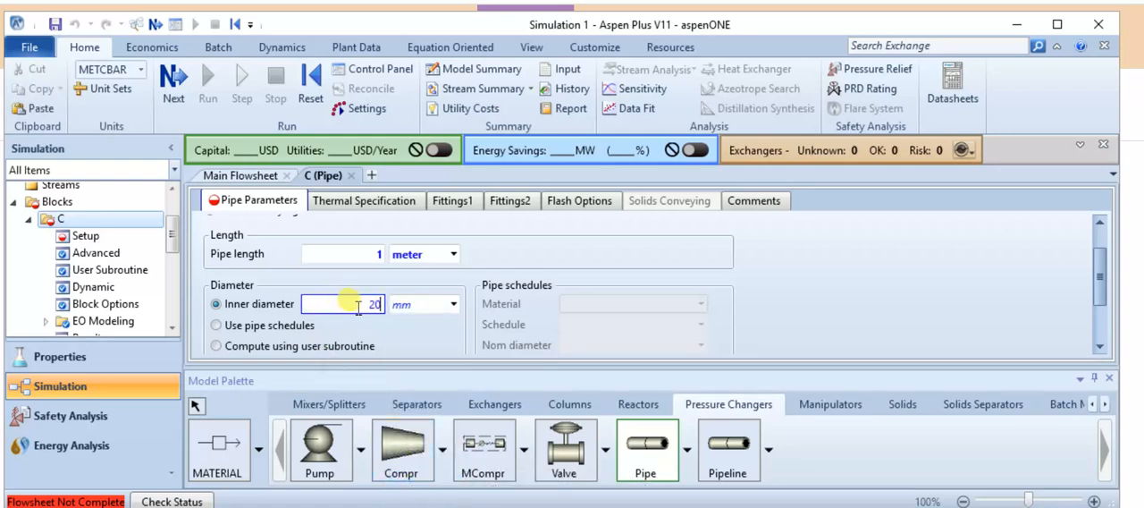
text(0)
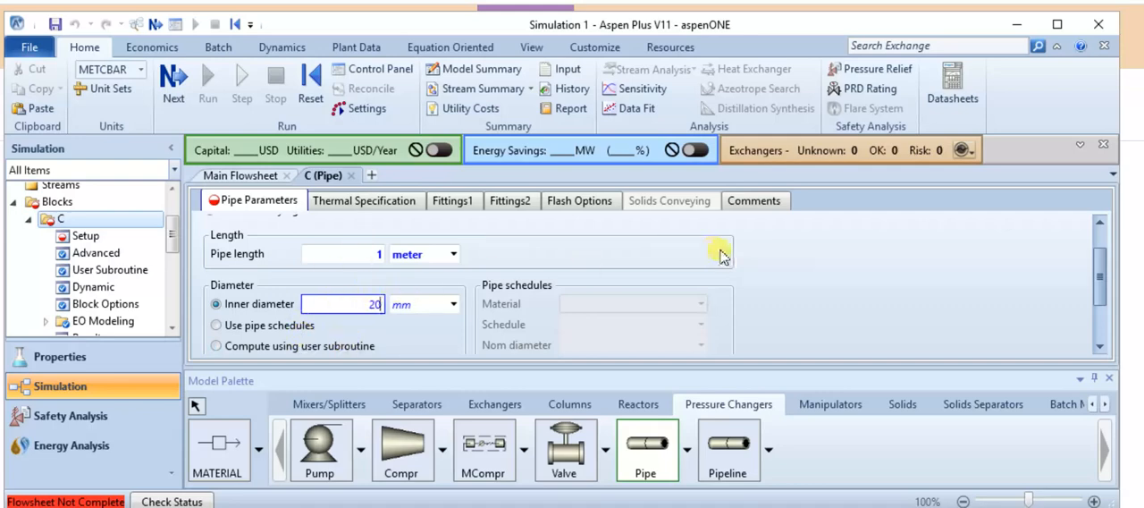
Set the roughness of pipe C to 0.001 meter.
scroll(537, 272, down, 3)
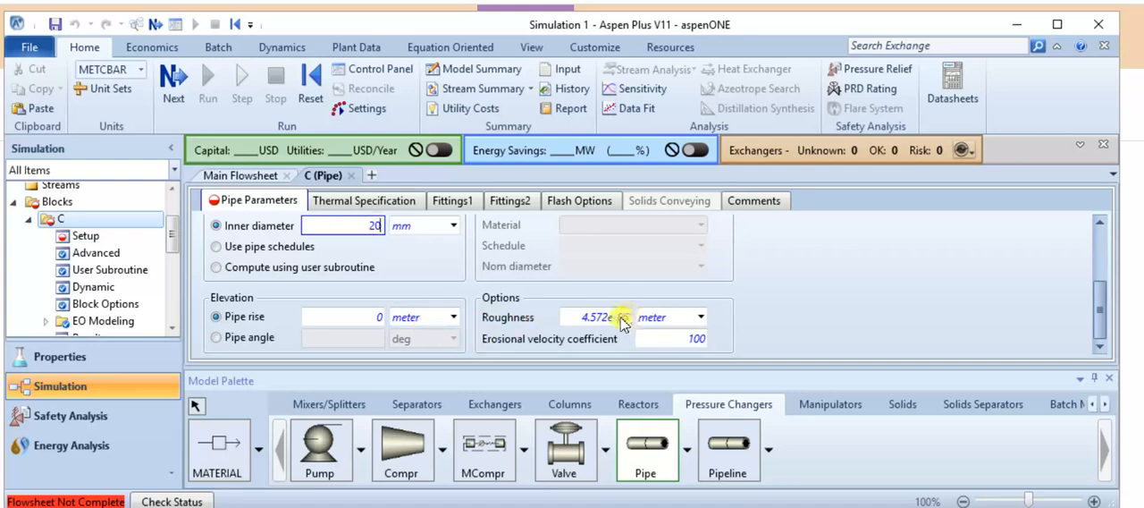
click(572, 320)
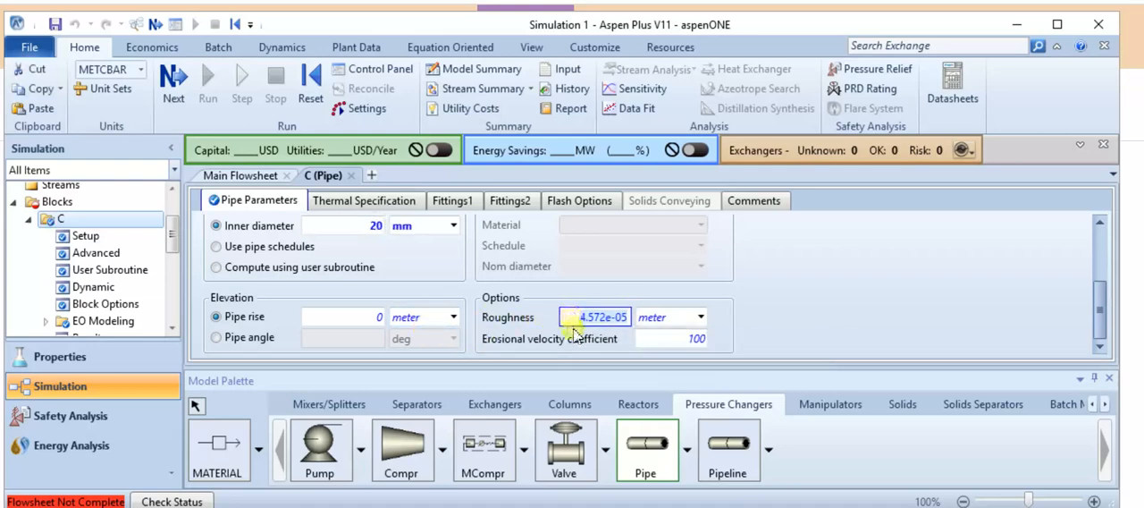
text(0.00)
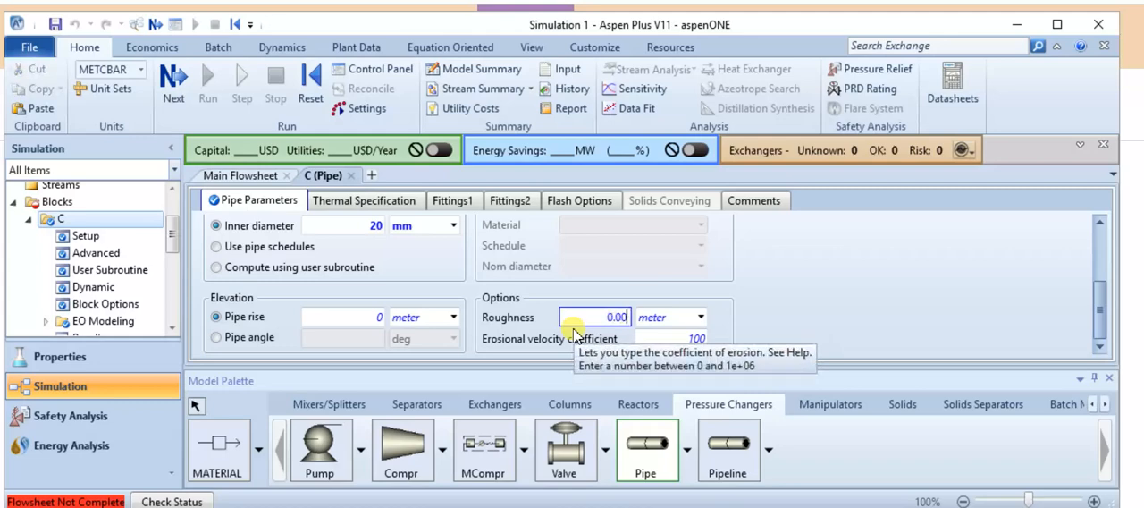
text(1)
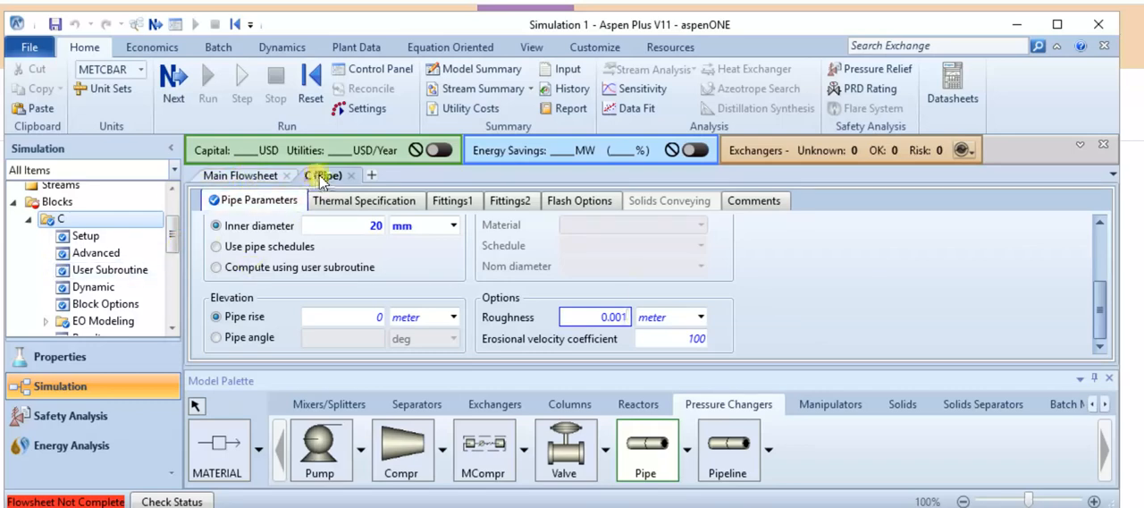
Open the pipe parameters of block P1 and set the pipe length to 2 meters.
click(231, 177)
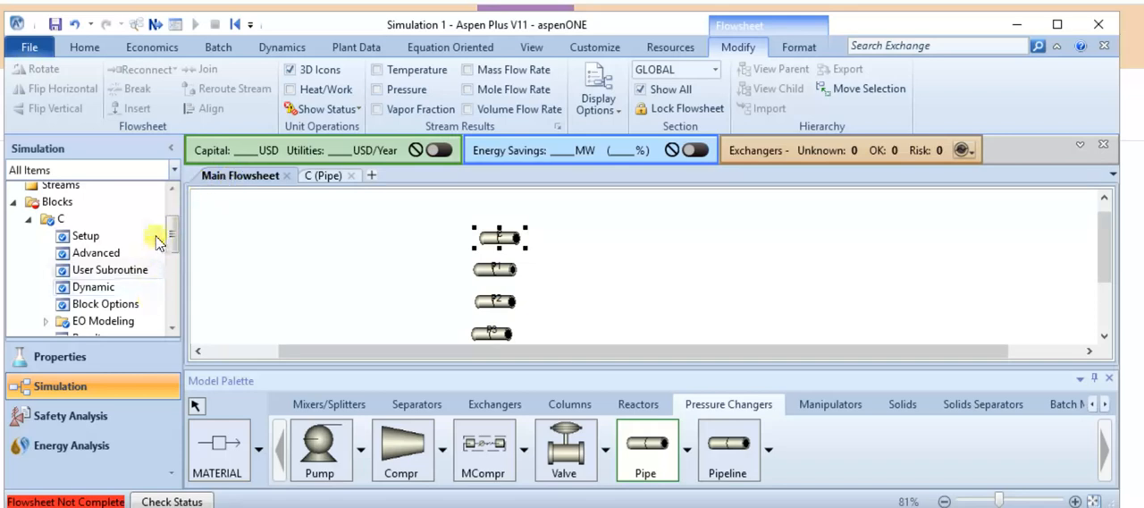
click(30, 218)
click(31, 236)
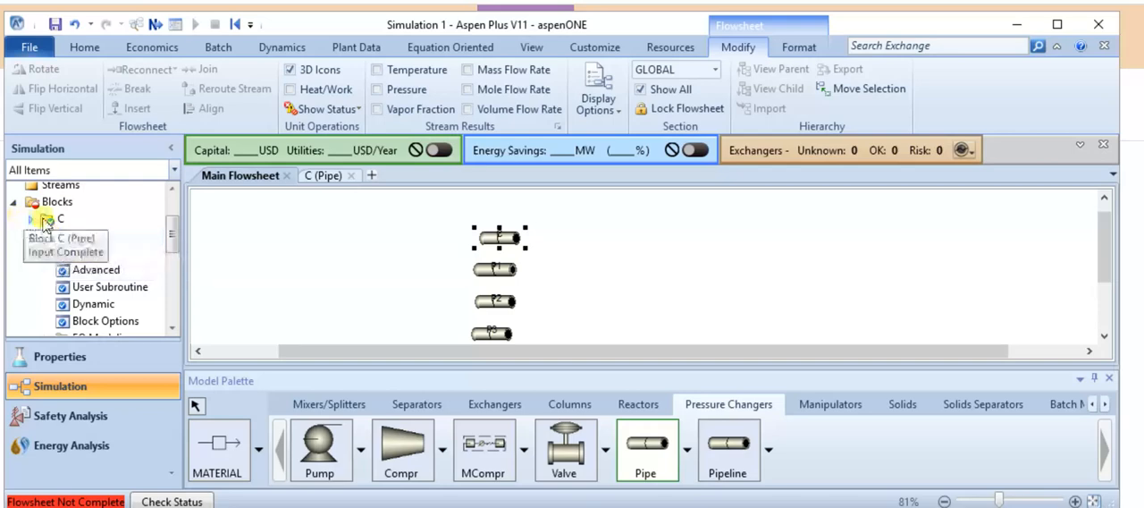
double_click(53, 237)
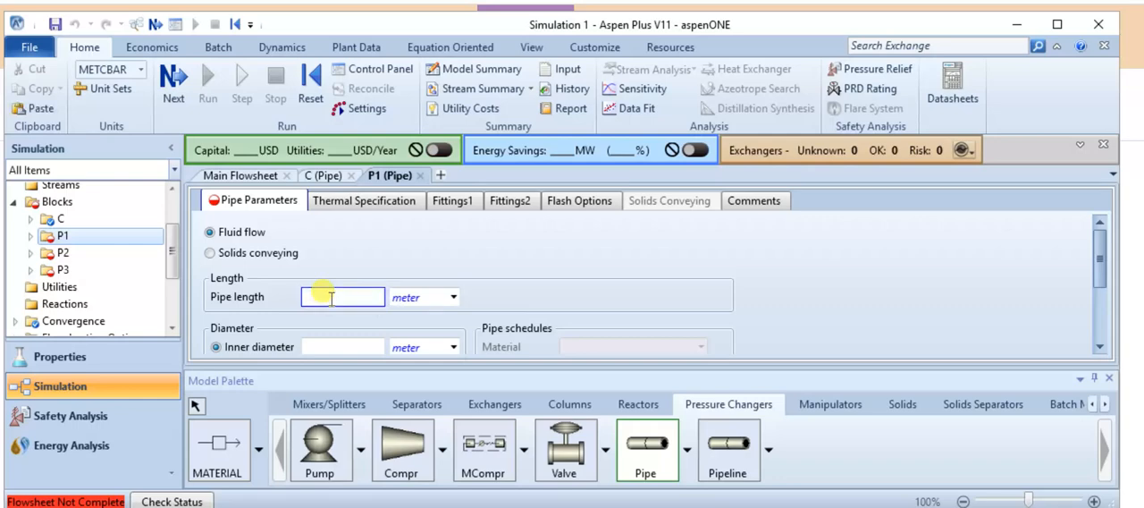
scroll(482, 284, down, 2)
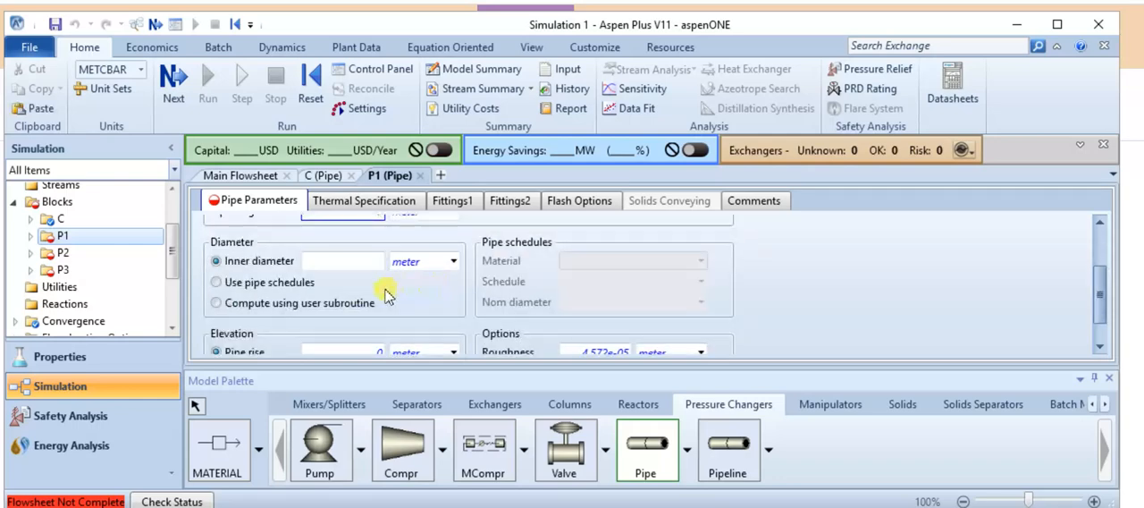
scroll(387, 295, up, 1)
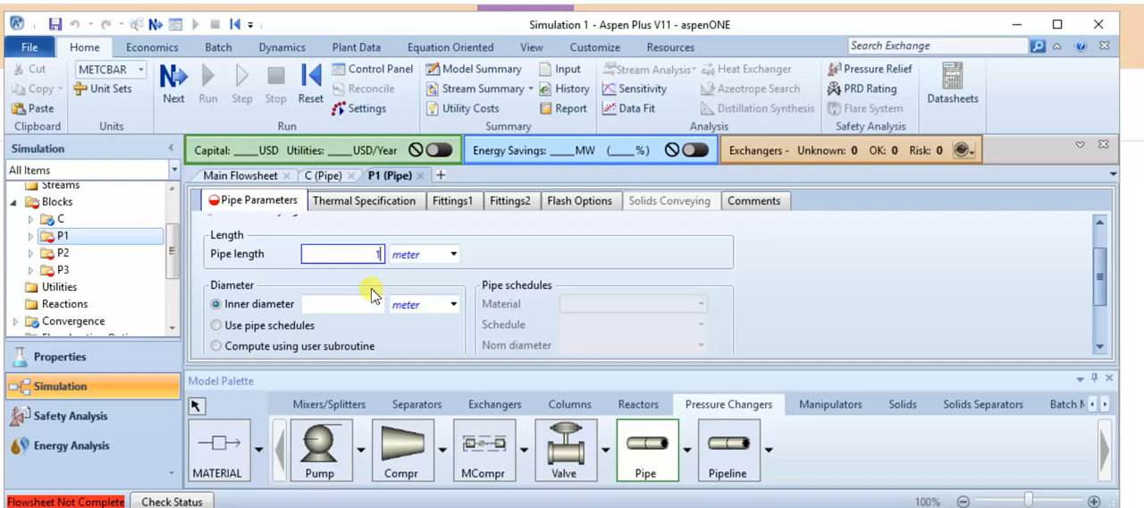
key(BackSpace)
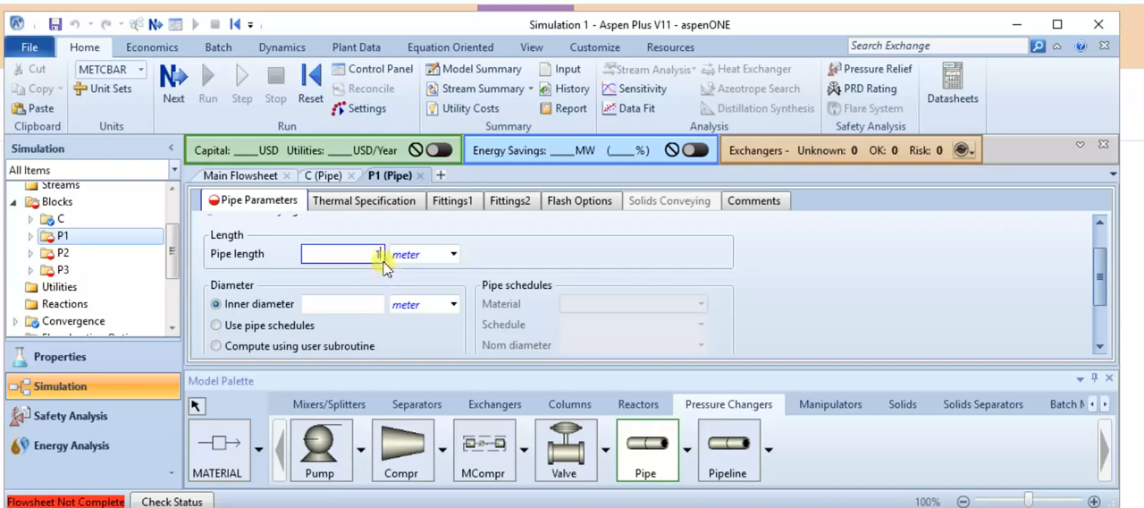
text(2)
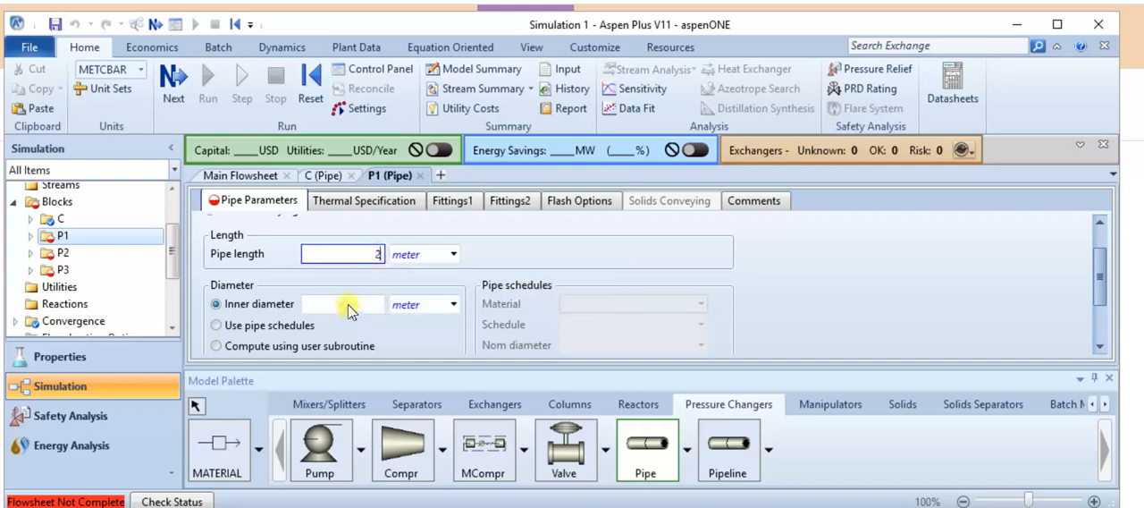
Set the inner diameter of pipe P1 to 20 mm, changing its unit to mm.
click(347, 305)
click(421, 305)
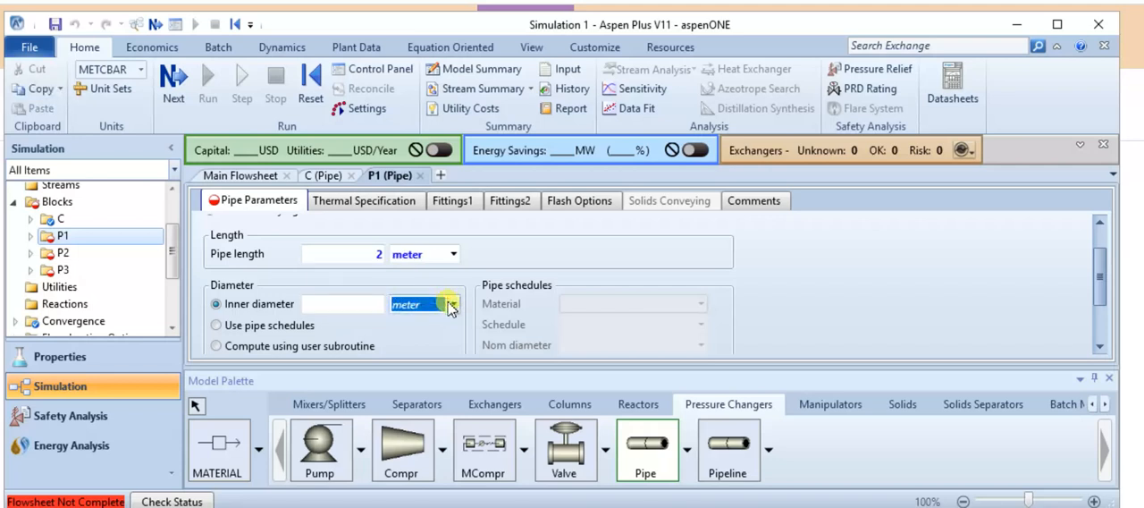
click(452, 305)
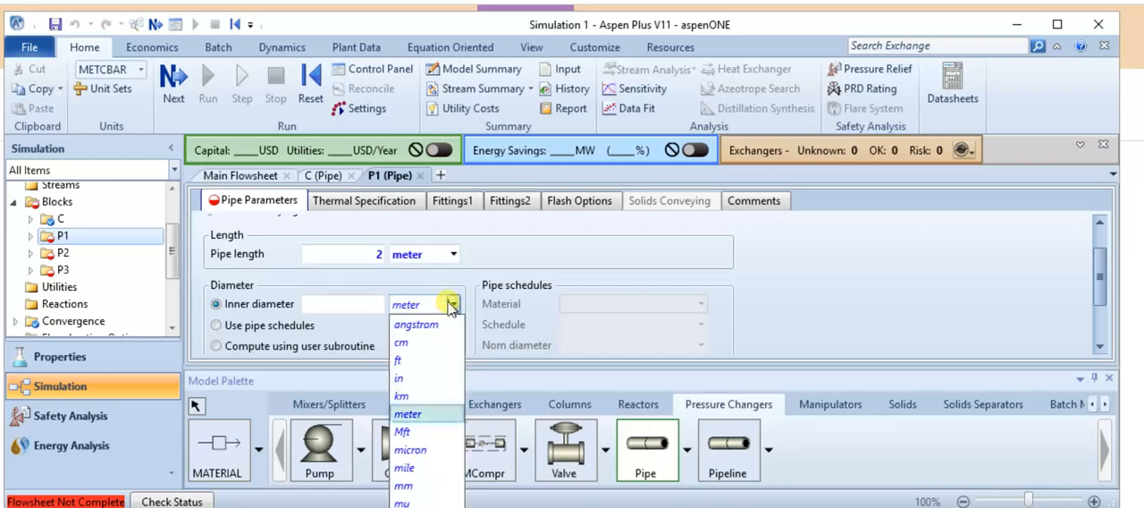
click(404, 485)
click(357, 301)
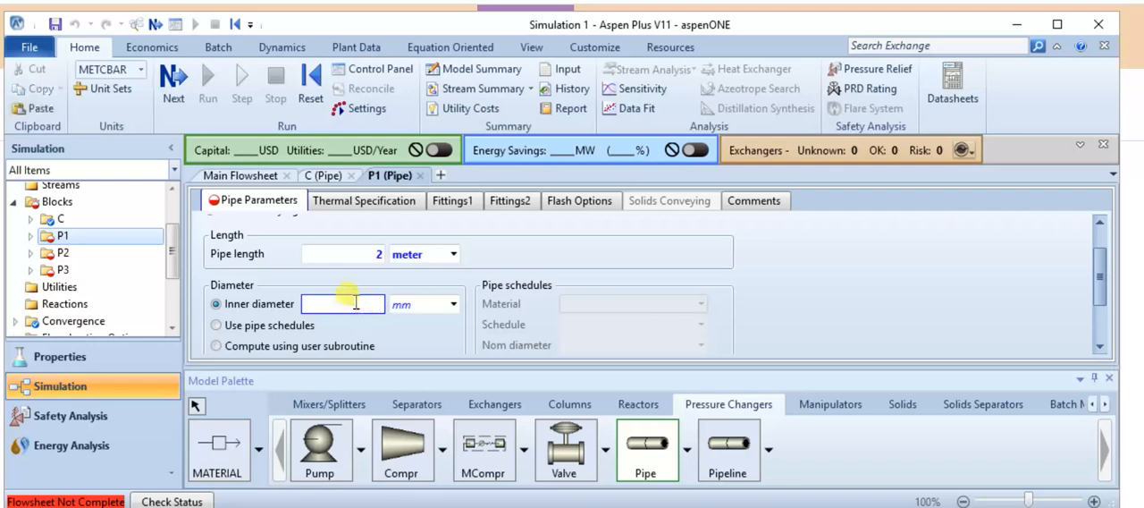
text(20)
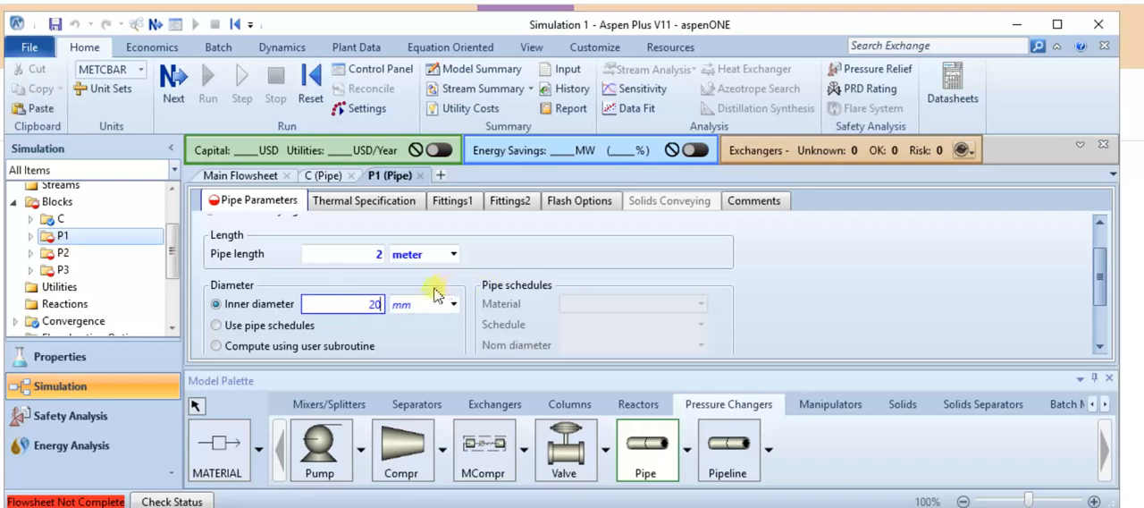
Set the roughness of pipe P1 to 0.001 meter.
scroll(425, 301, down, 2)
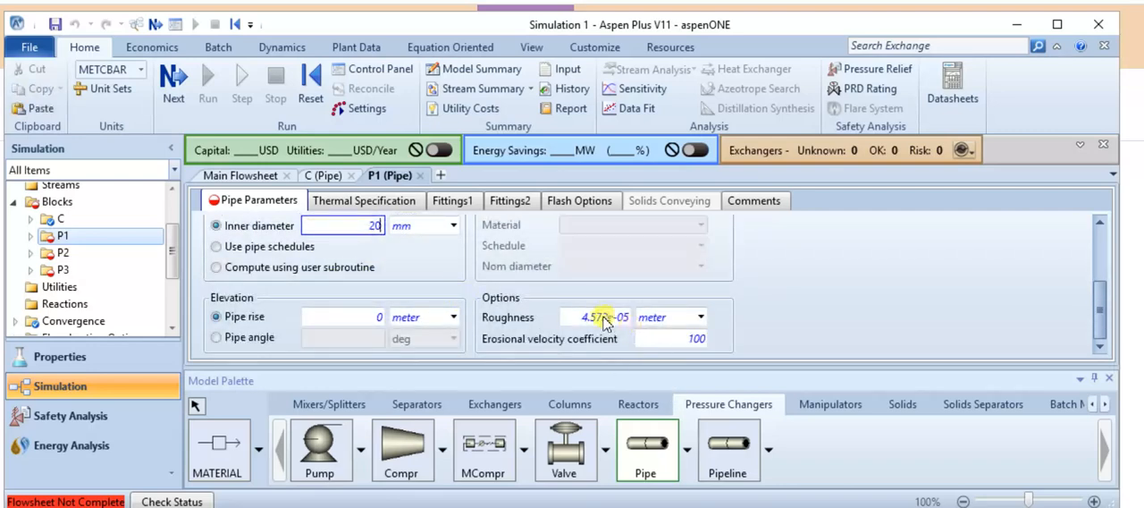
click(596, 320)
text(0.00)
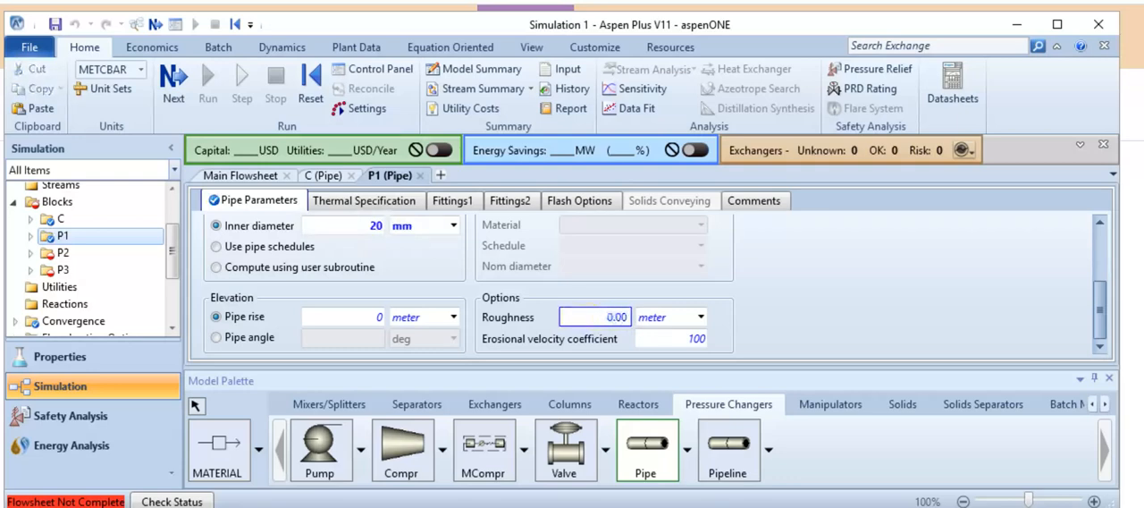
text(1)
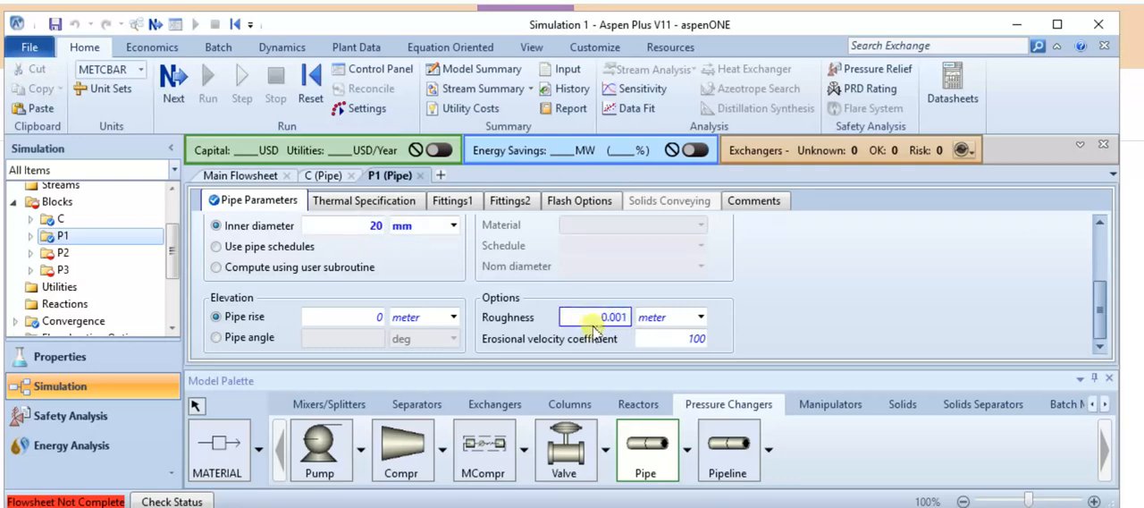
Rename block P1 as P1L.
click(92, 232)
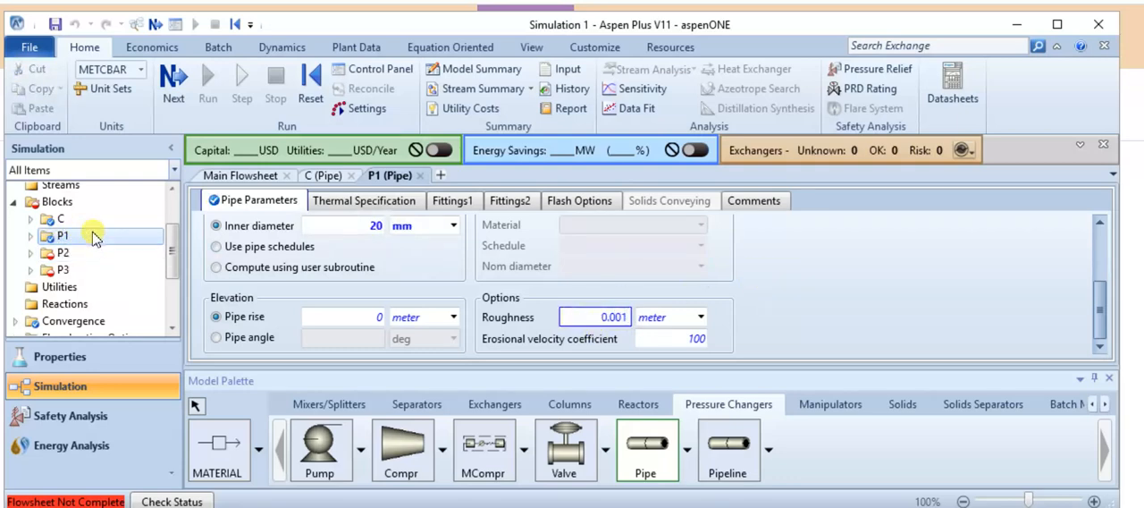
right_click(80, 236)
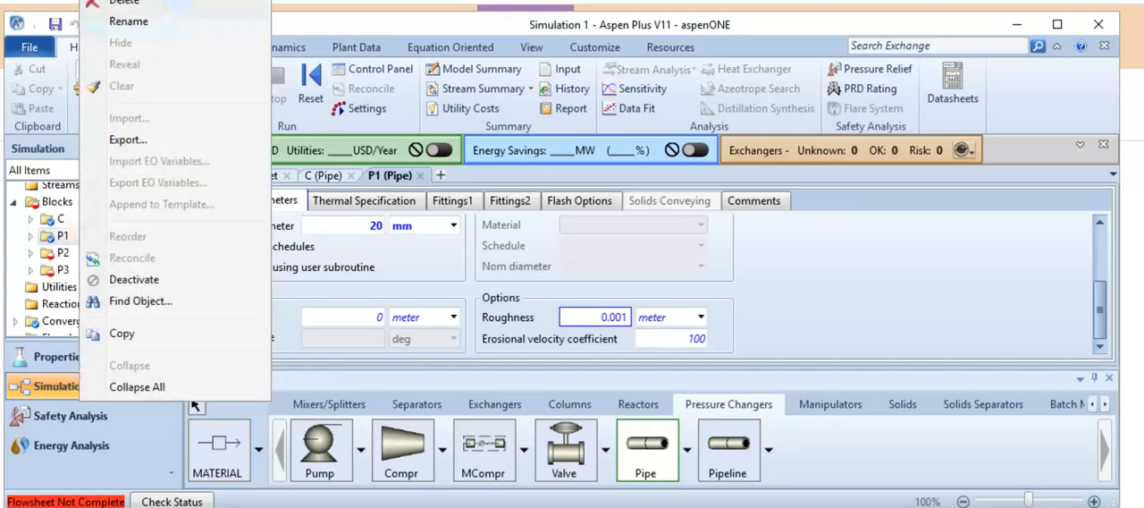
click(129, 21)
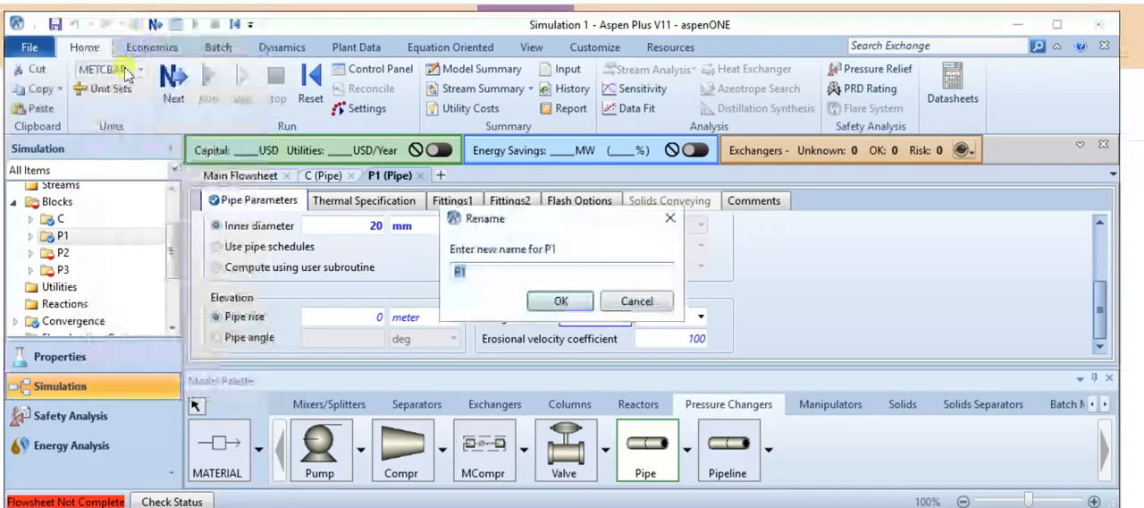
click(481, 266)
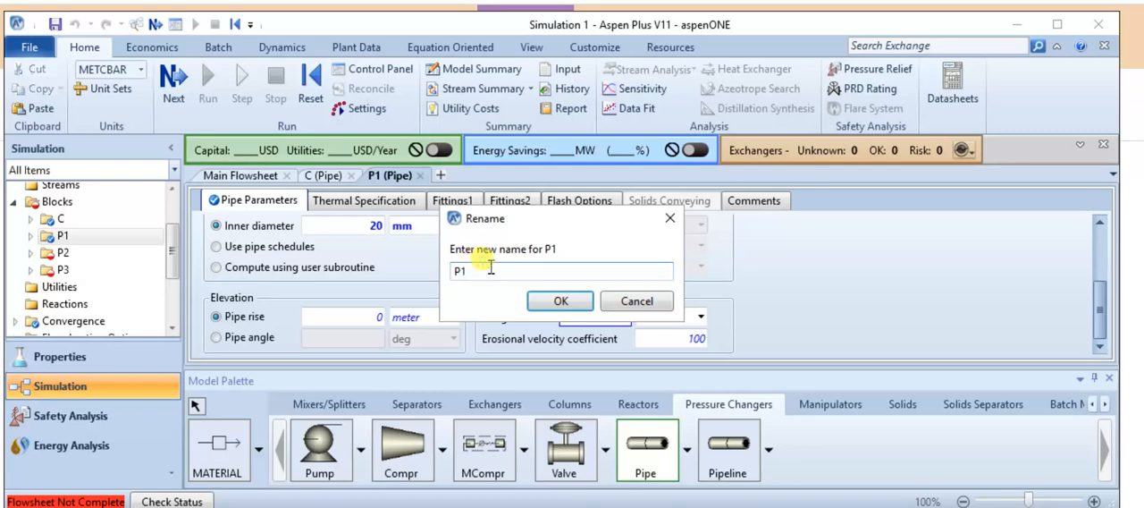
text(L)
click(549, 300)
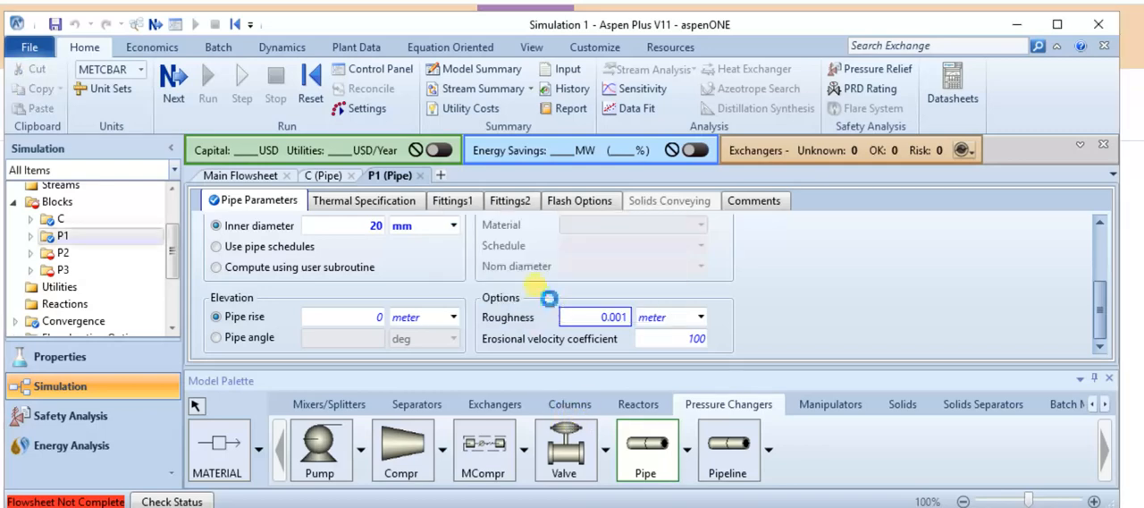
Open the pipe parameters of block P2 and set the pipe length to 1 meter and the inner diameter to 15 meter.
click(64, 253)
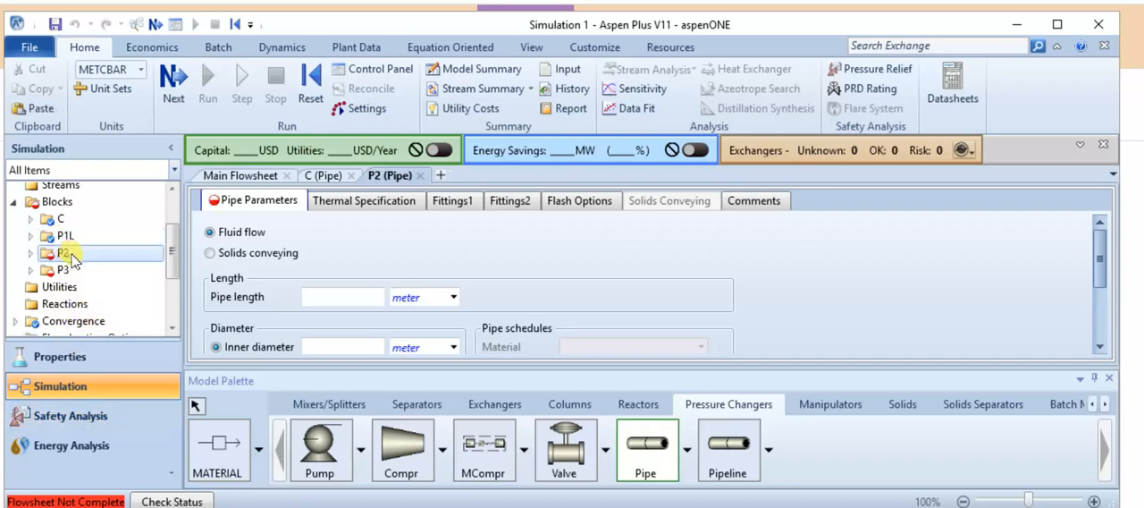
click(347, 296)
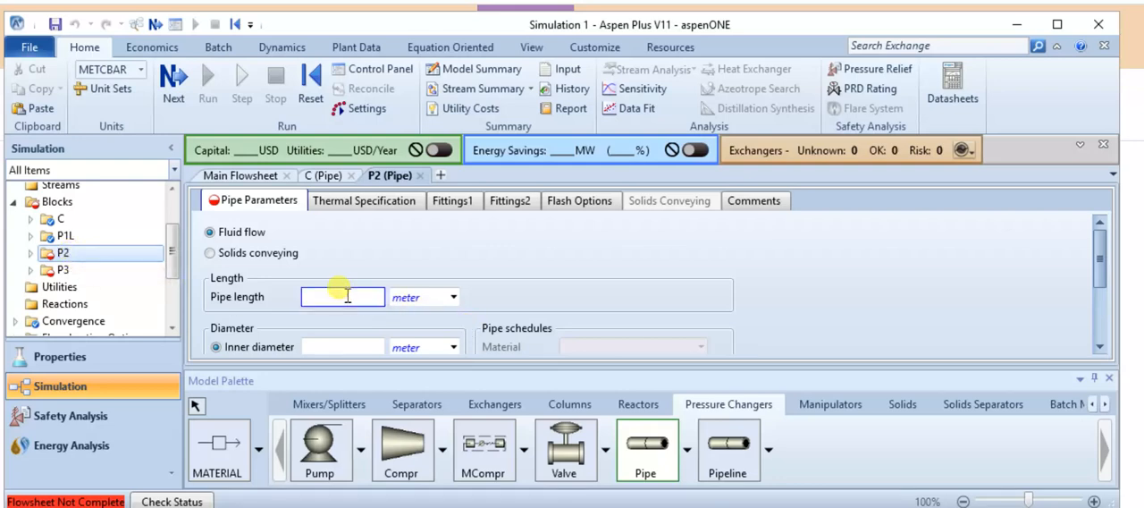
text(1)
click(338, 349)
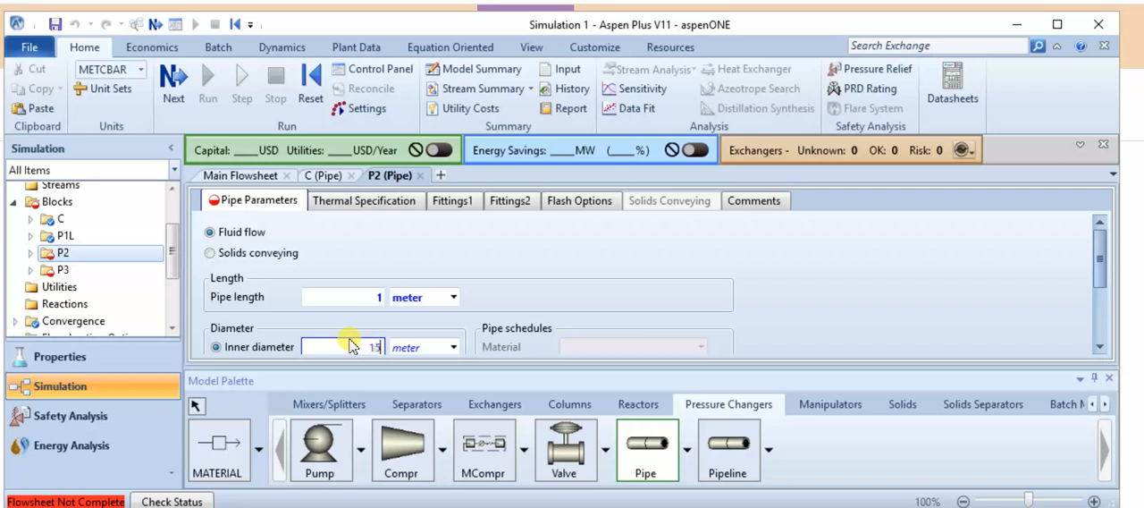
Set the roughness of pipe P2 to 0.001 meter.
scroll(657, 330, down, 3)
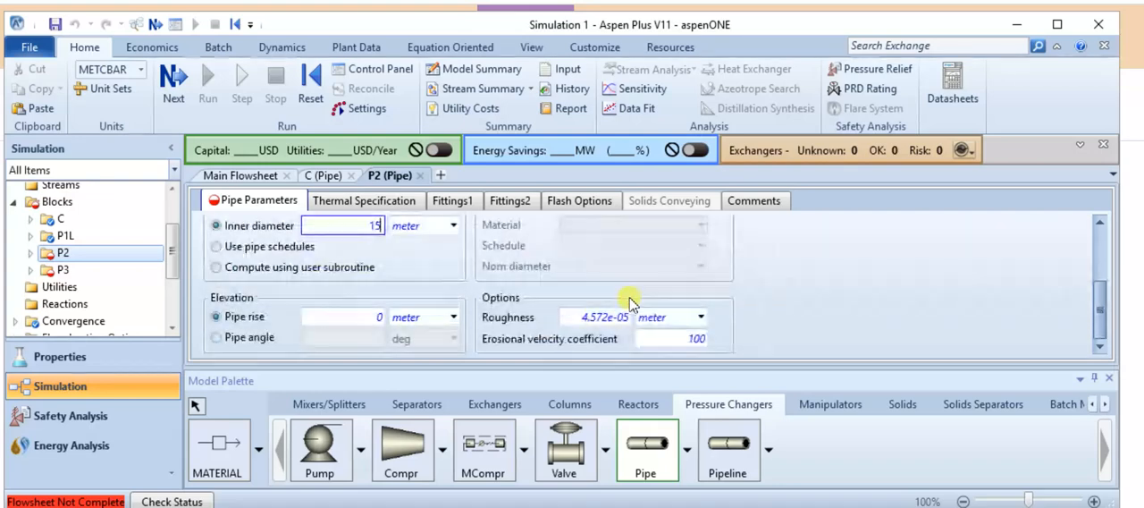
click(595, 318)
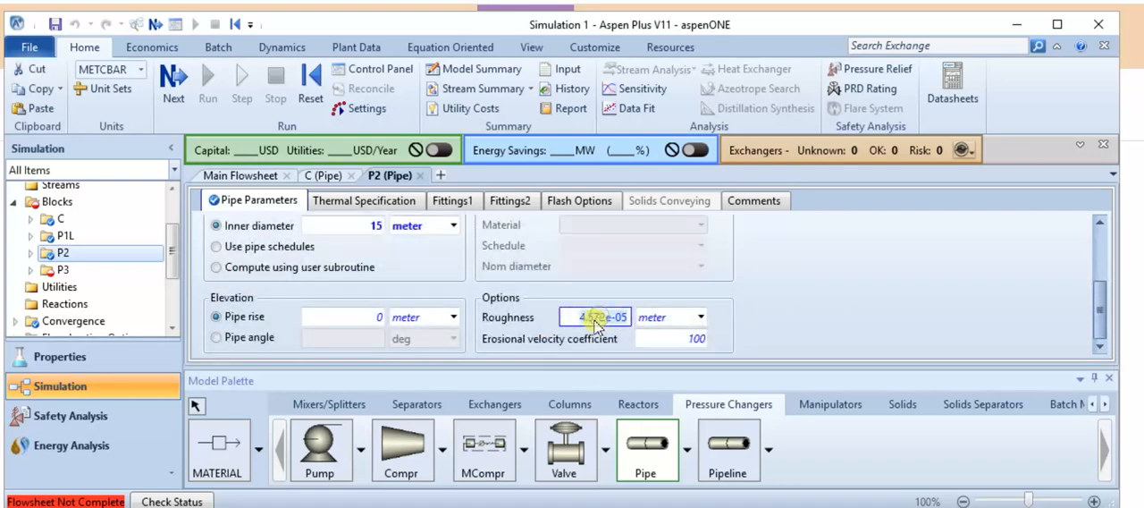
text(0.001)
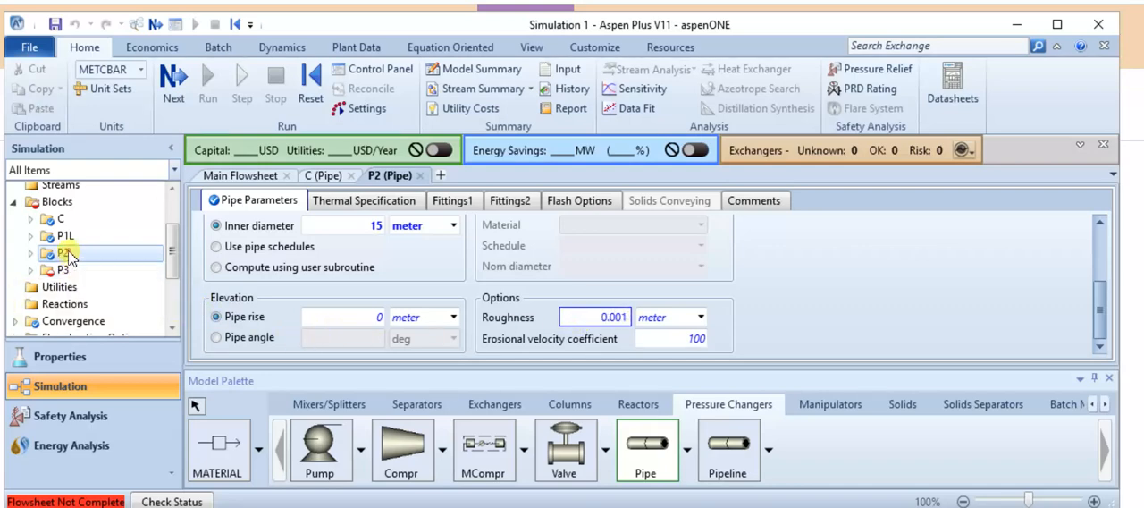
right_click(71, 257)
click(112, 3)
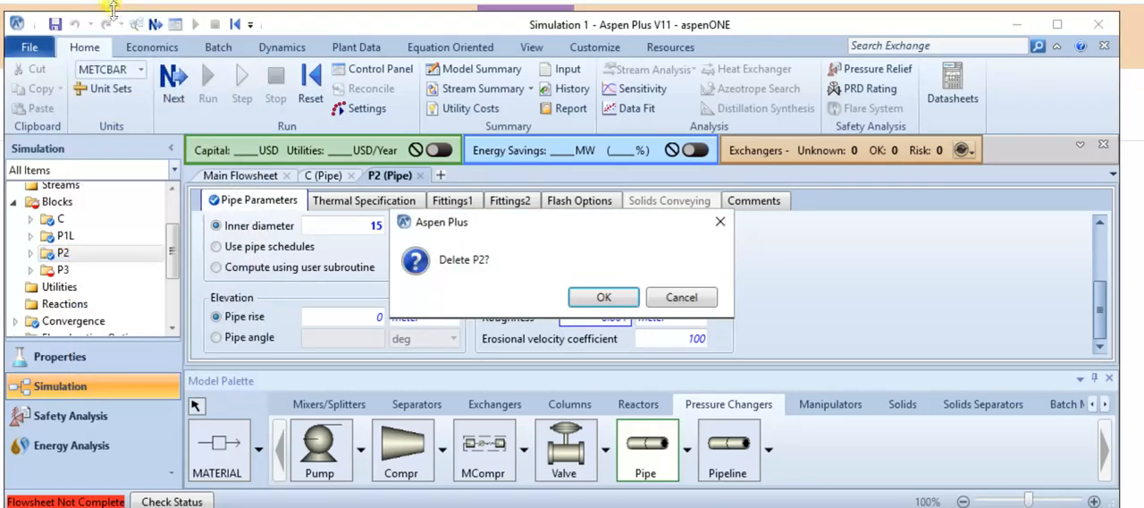
click(686, 301)
Rename block P2 as P2D.
right_click(111, 247)
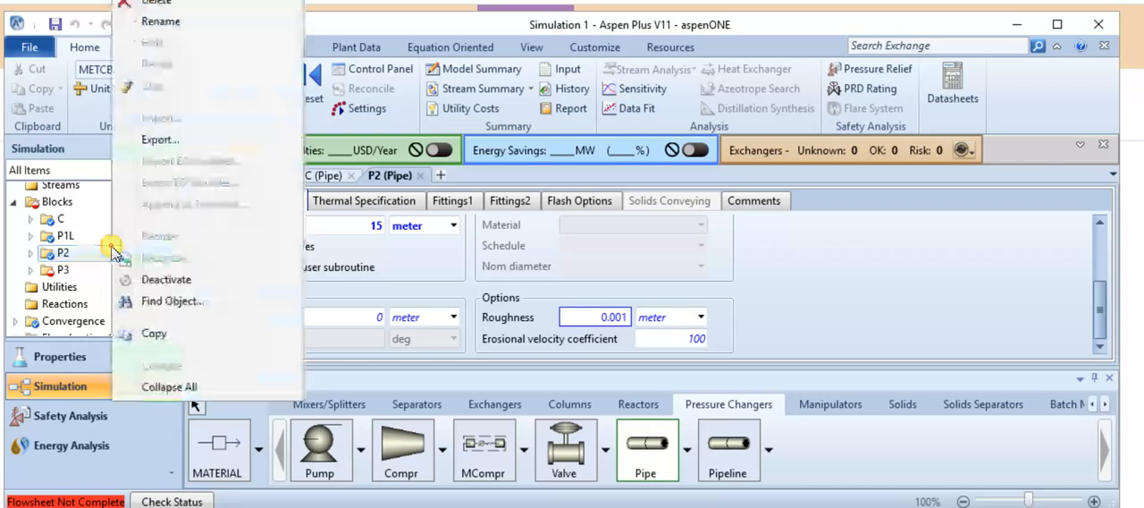
click(156, 21)
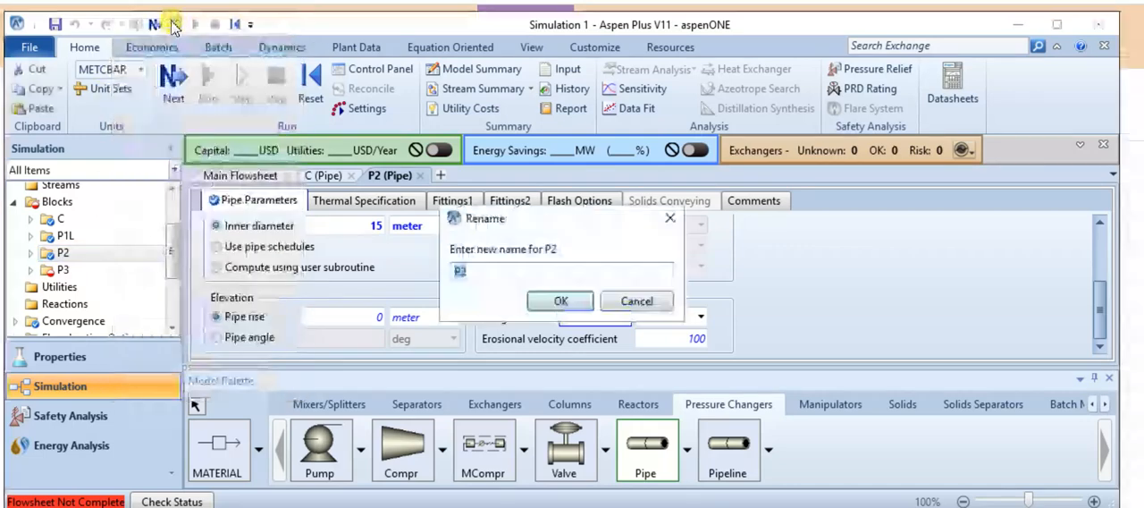
click(482, 272)
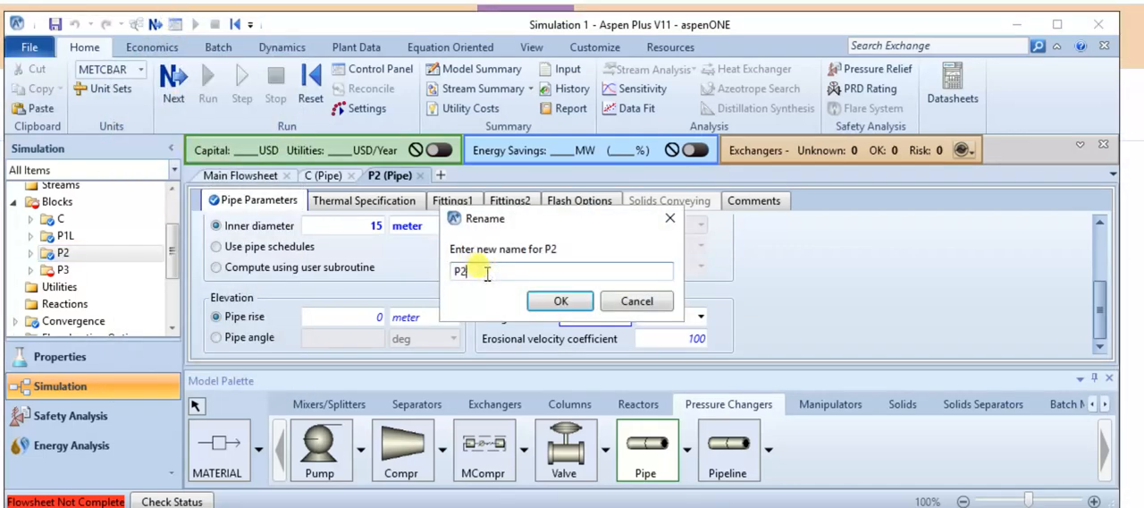
text(D)
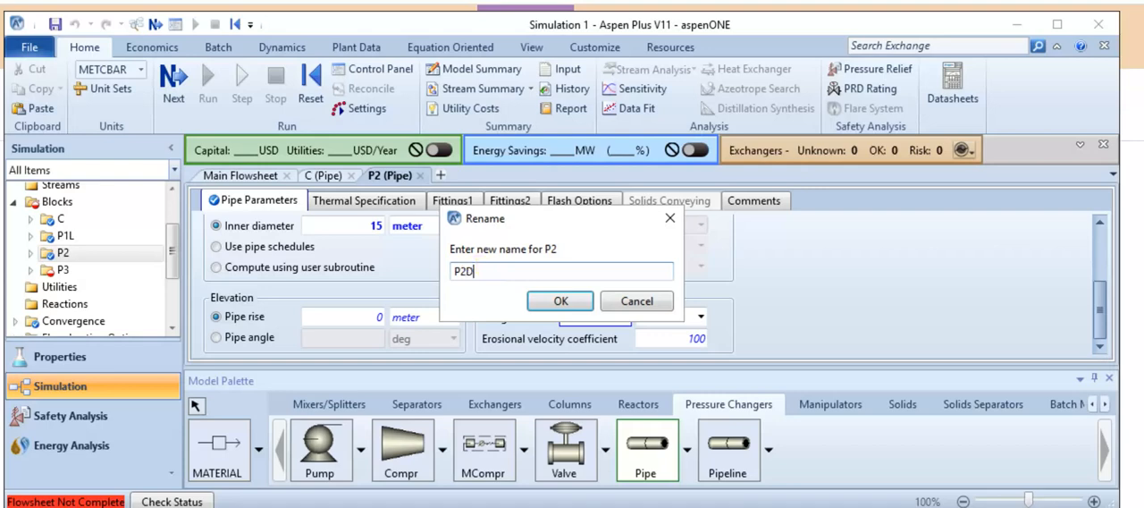
click(547, 301)
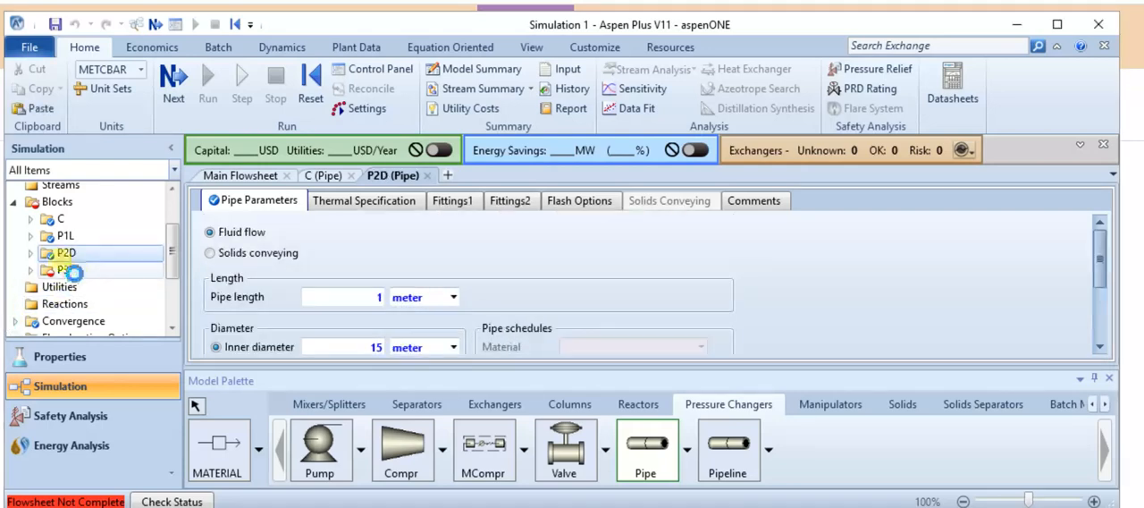
Open block P3 and rename it as P3R.
click(72, 270)
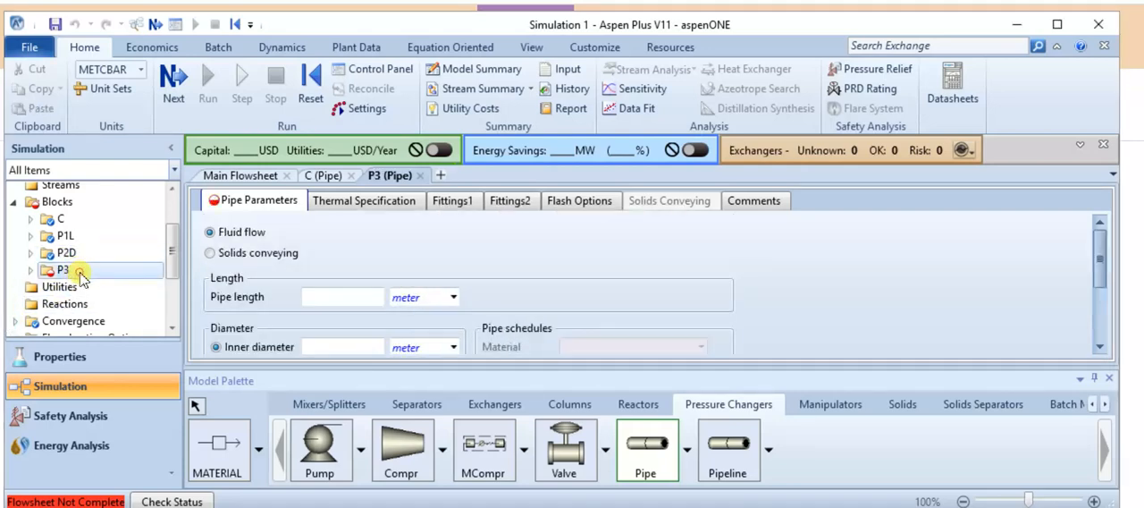
right_click(79, 272)
click(125, 21)
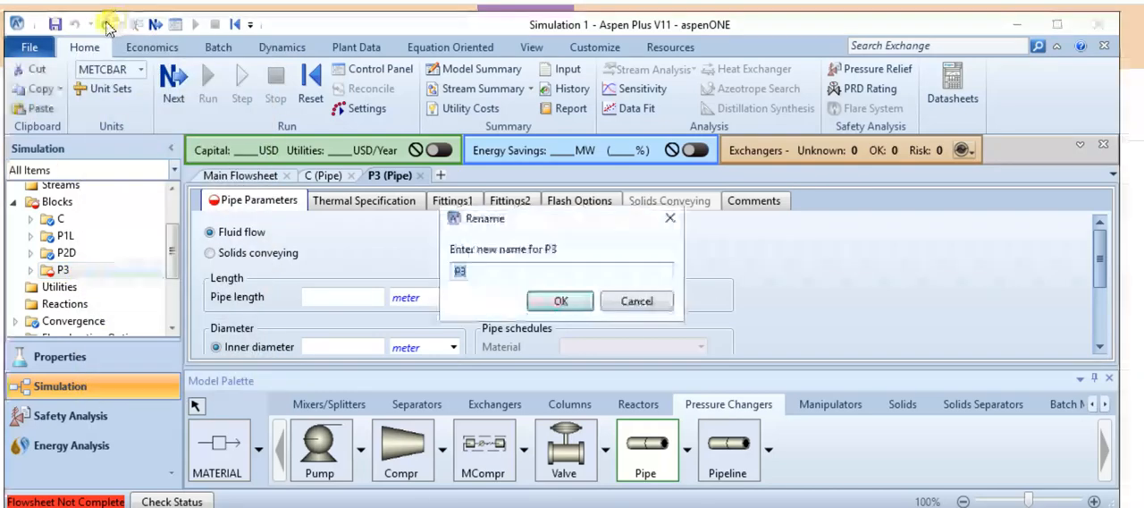
key(Right)
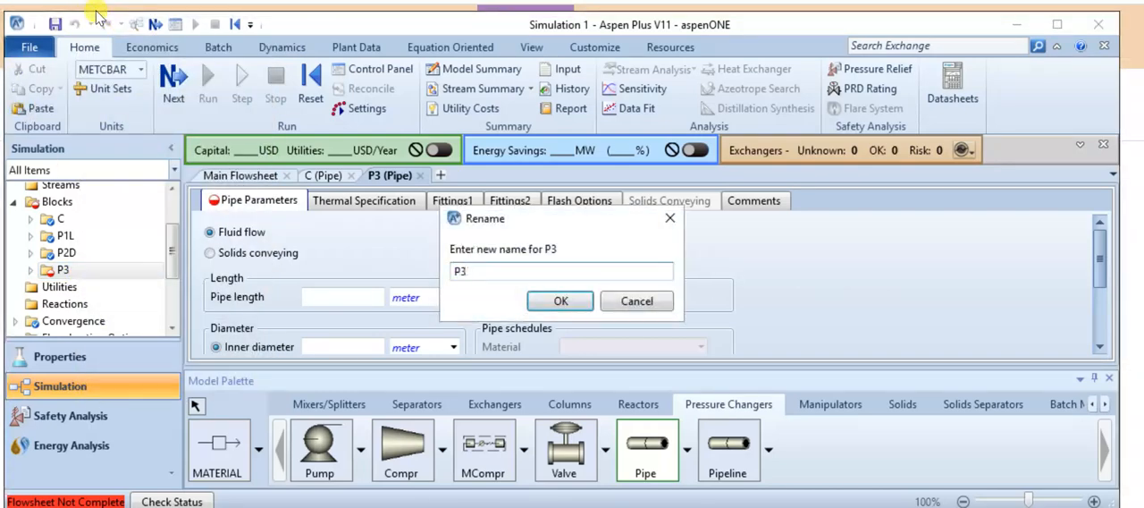
click(554, 303)
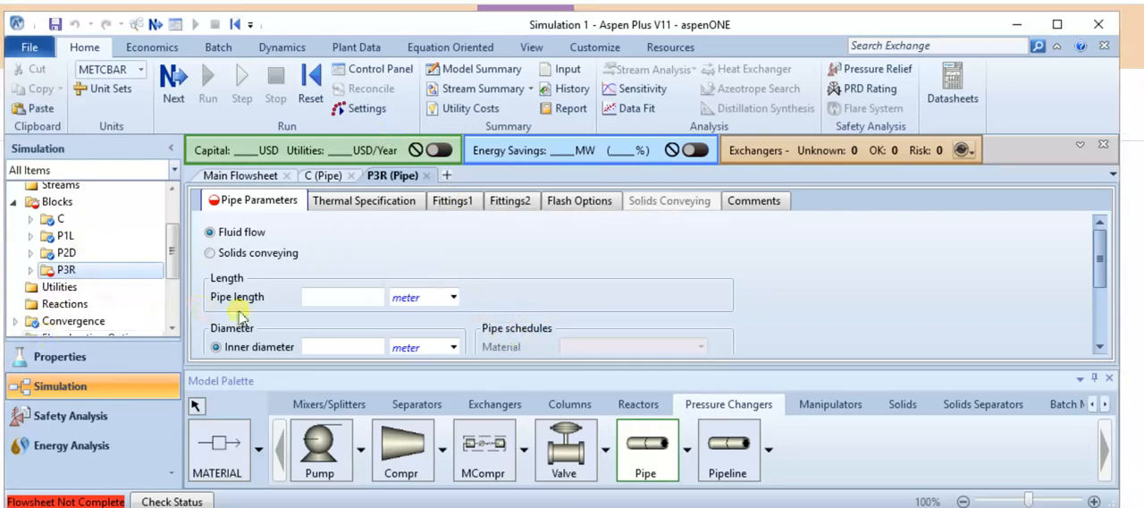
Set the length of pipe P3R to 1 meter and its inner diameter to 20 mm, changing the diameter unit to mm.
click(337, 299)
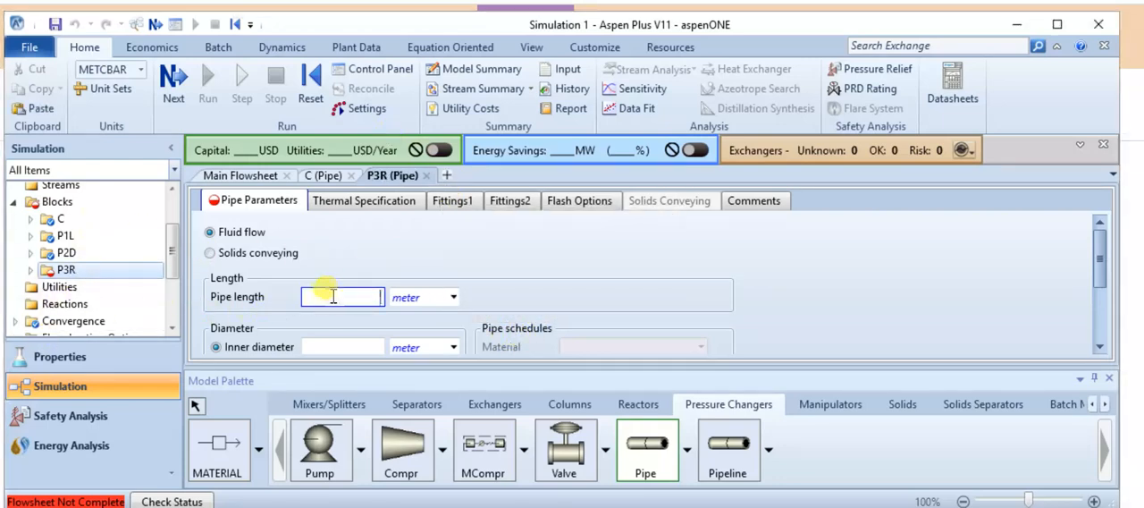
text(1)
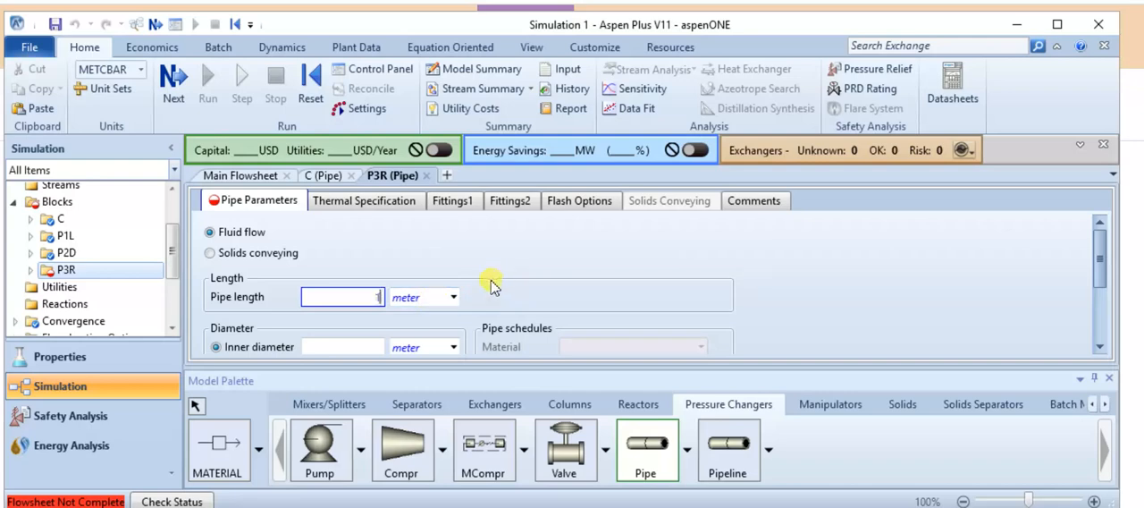
click(338, 348)
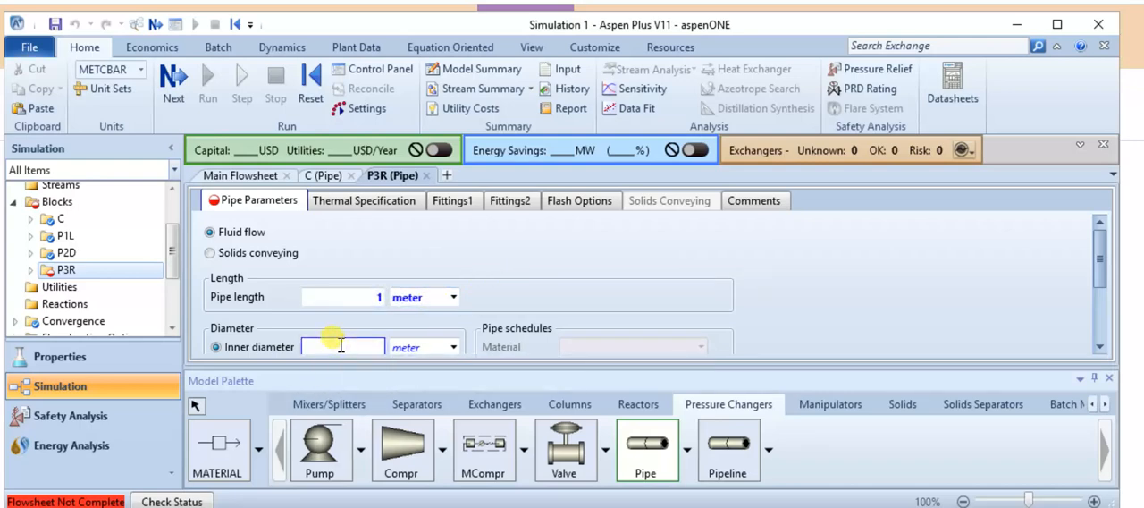
click(418, 348)
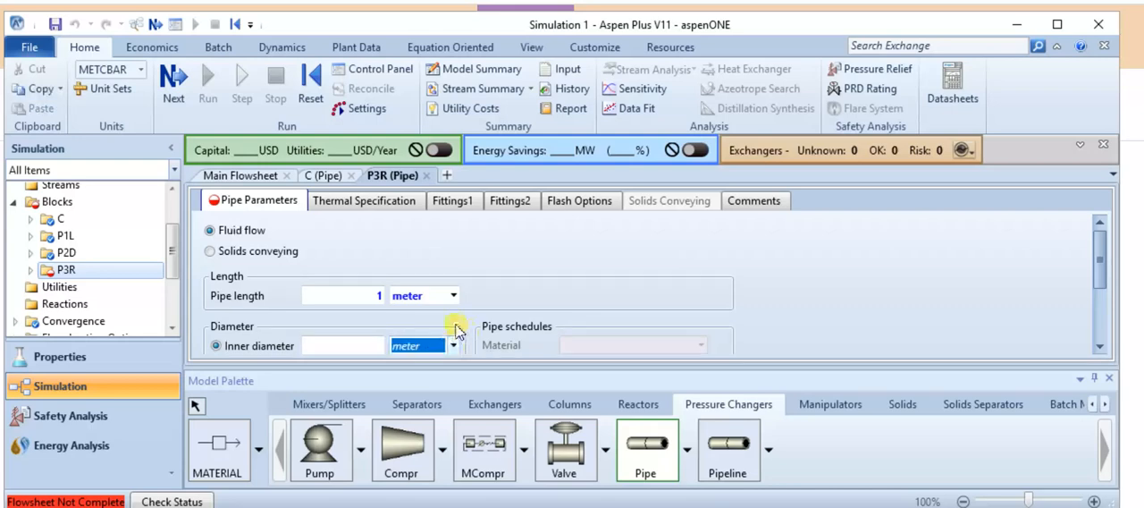
scroll(427, 295, down, 1)
click(452, 259)
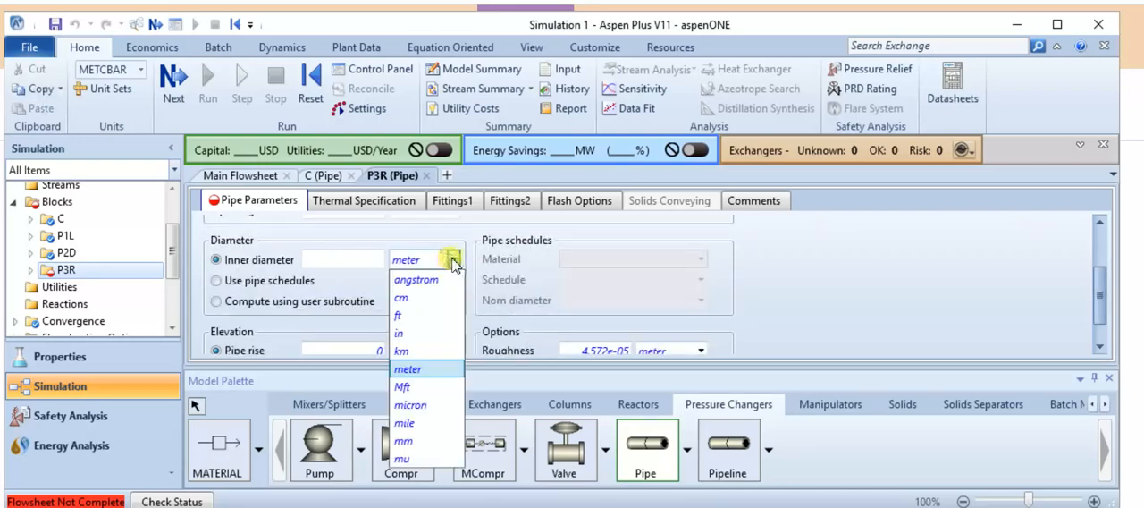
click(419, 441)
click(321, 256)
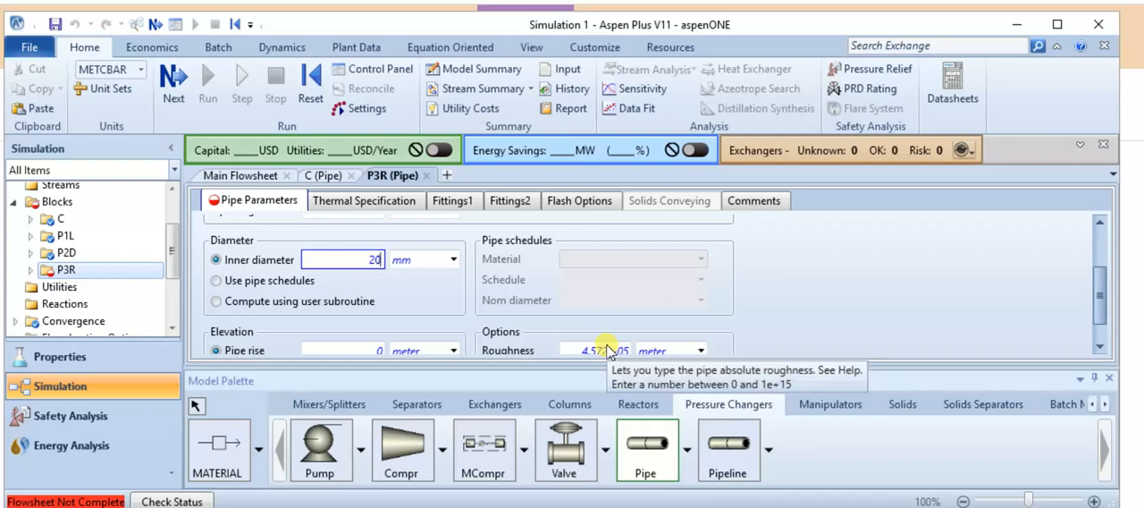
Set the roughness of pipe P3R to 0.002 meter.
click(605, 351)
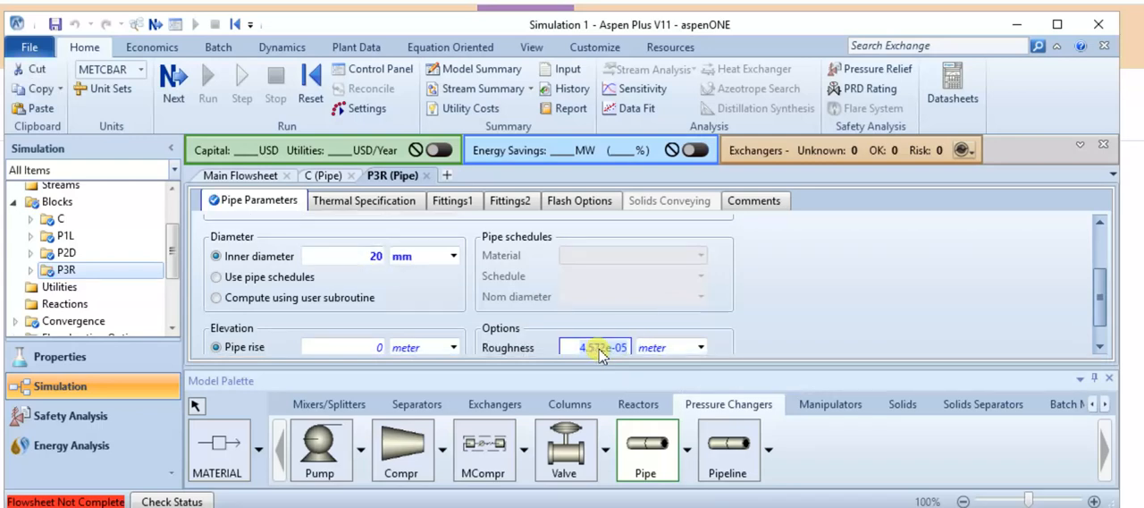
text(0.002)
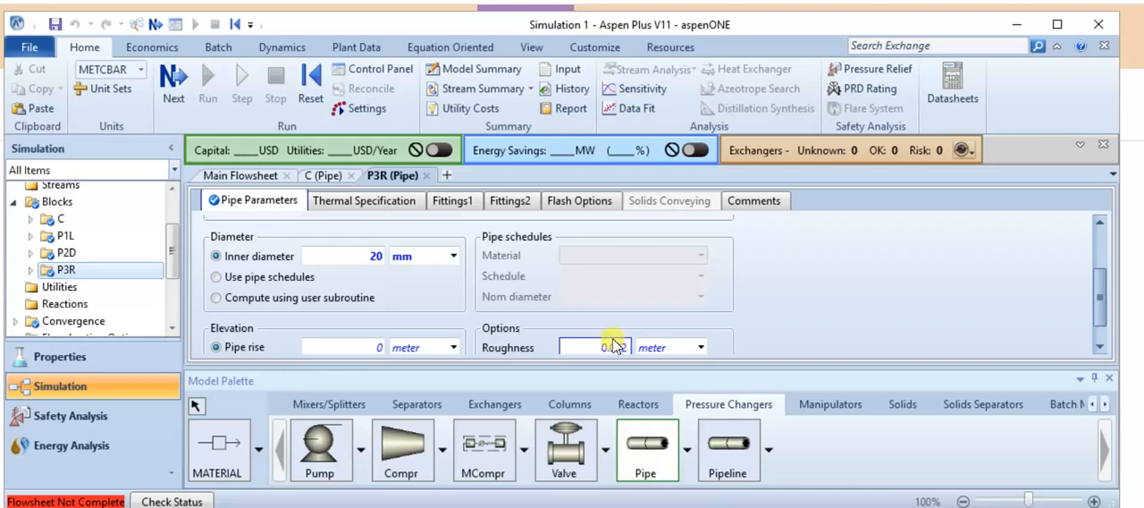
click(814, 314)
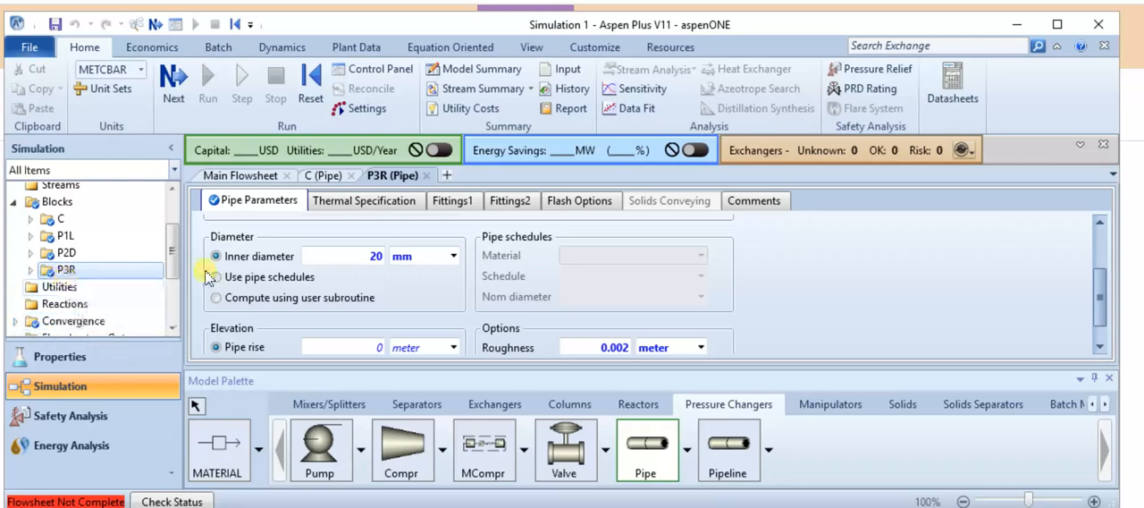
Close the P3R pipe form to return to the main flowsheet and enlarge the flowsheet area to show all four pipes.
click(430, 175)
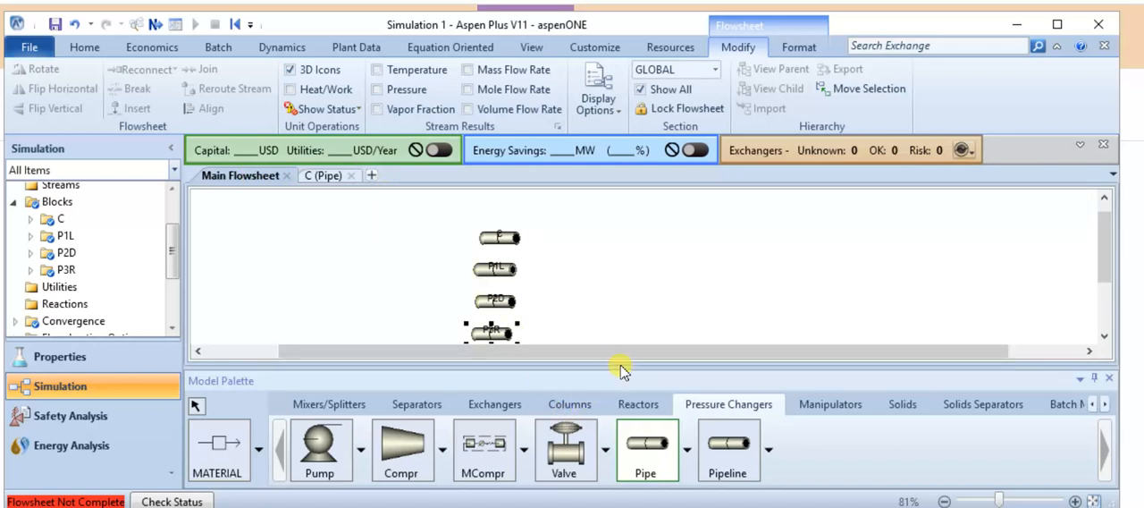
drag(612, 370, 595, 398)
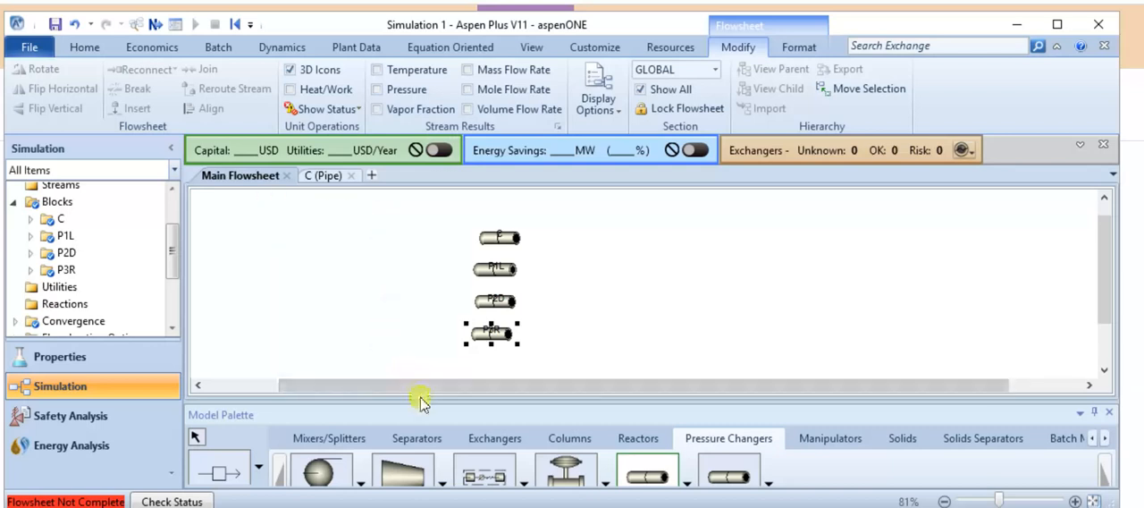
drag(424, 400, 423, 381)
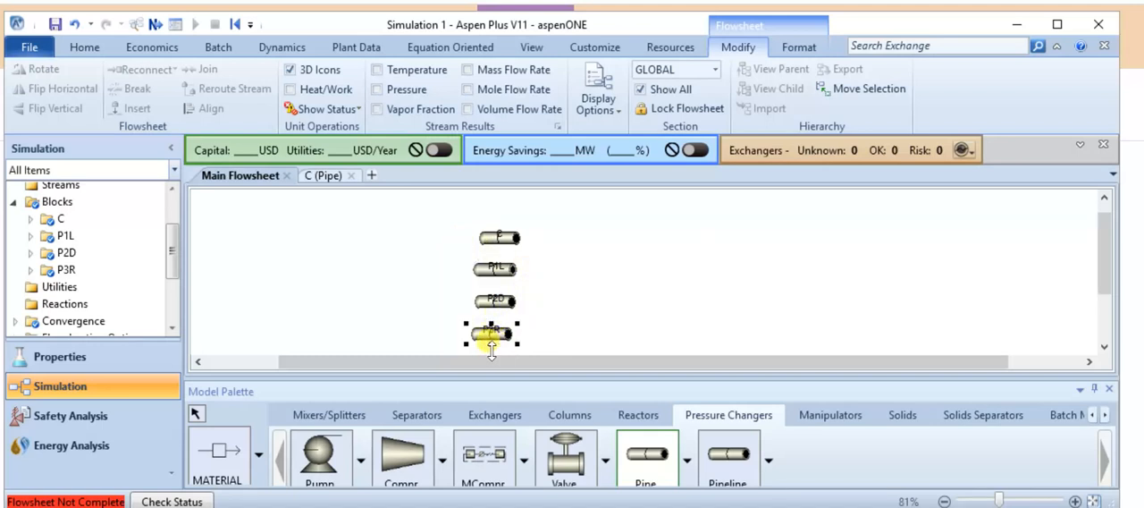
Select the MATERIAL stream type and draw an outlet stream from pipe C.
click(215, 470)
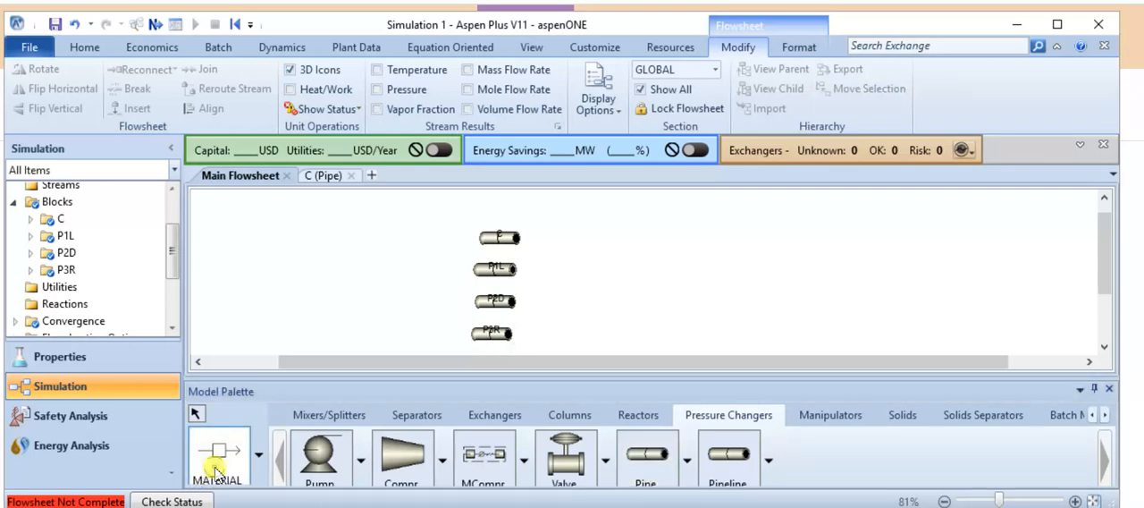
click(259, 455)
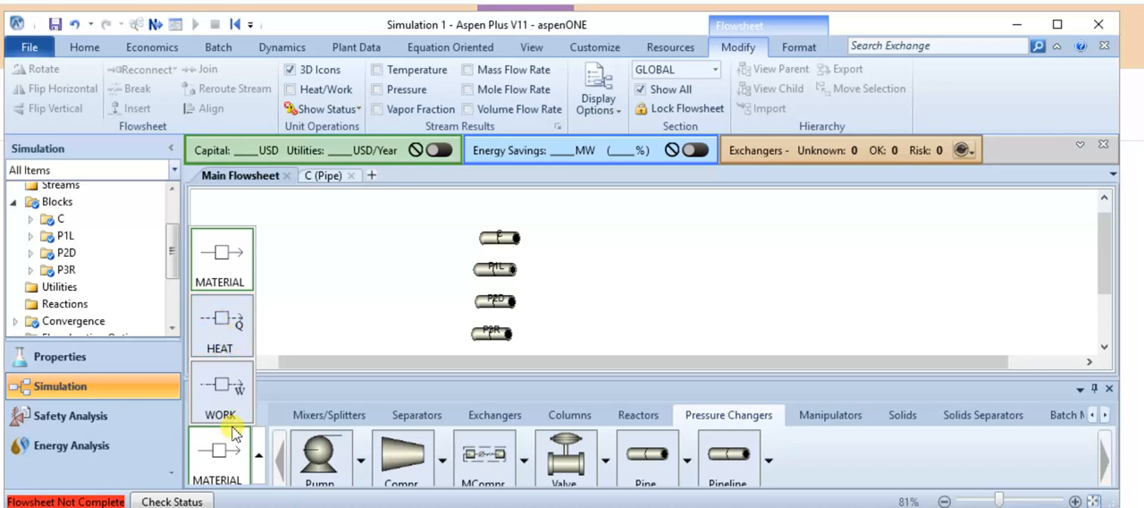
click(225, 259)
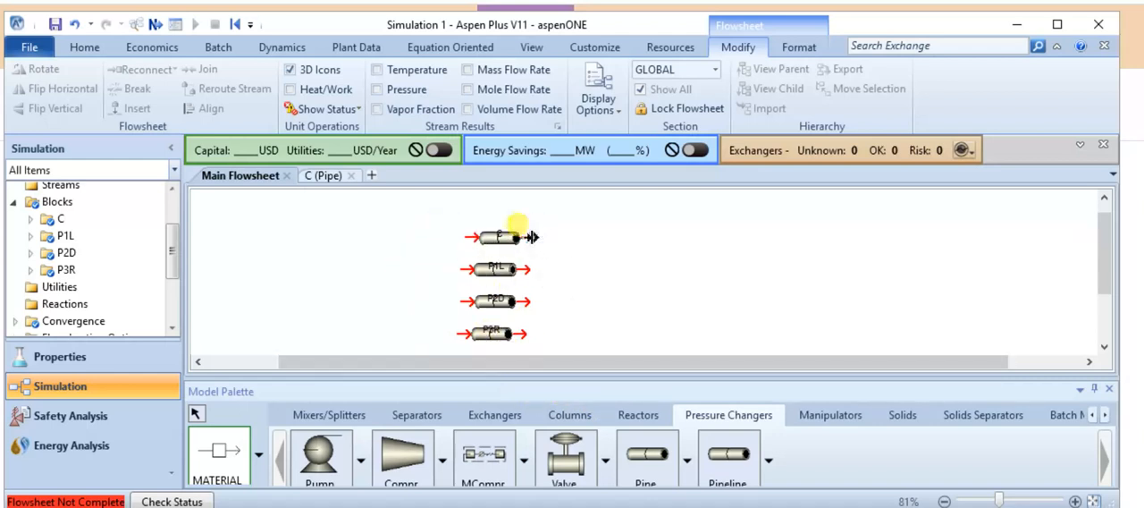
click(532, 237)
click(641, 240)
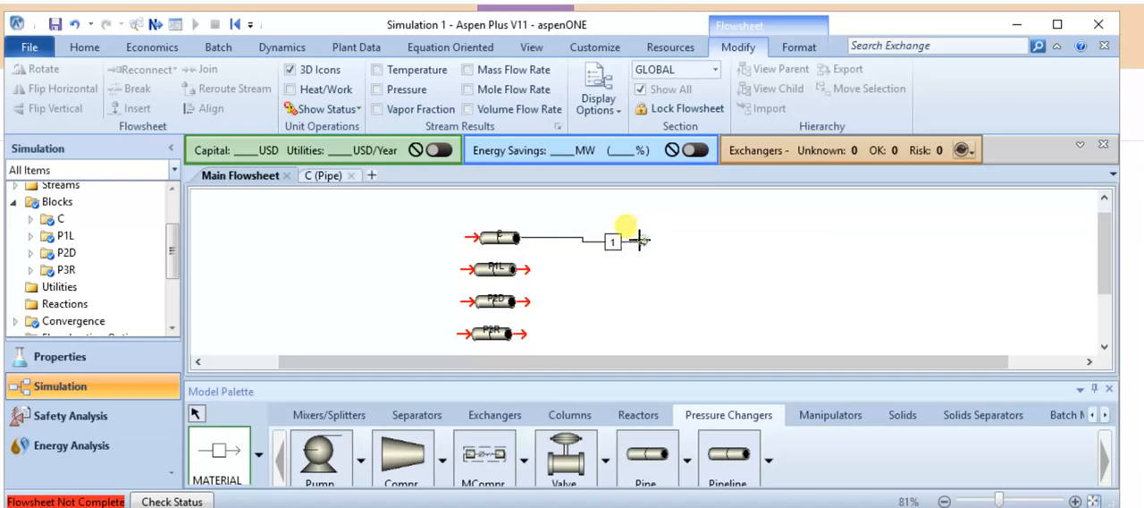
Draw an outlet material stream from each of the pipes P1L, P2D and P3R.
click(517, 268)
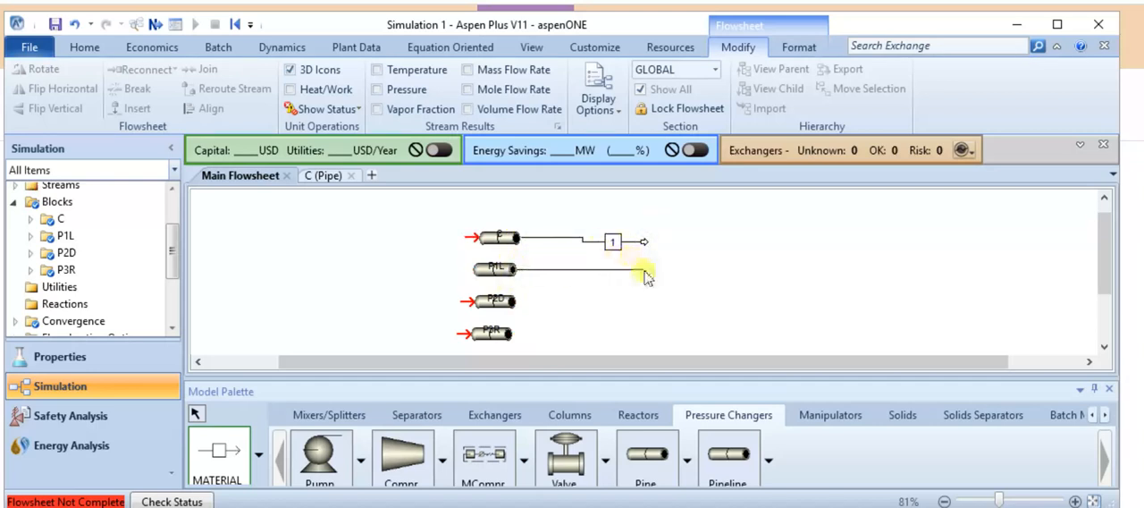
click(645, 277)
click(523, 301)
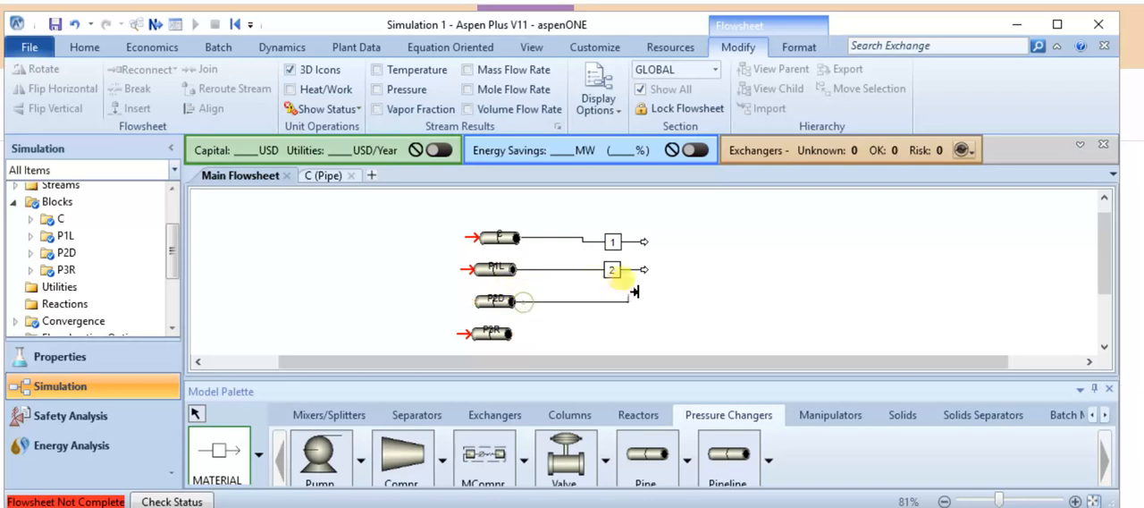
click(633, 286)
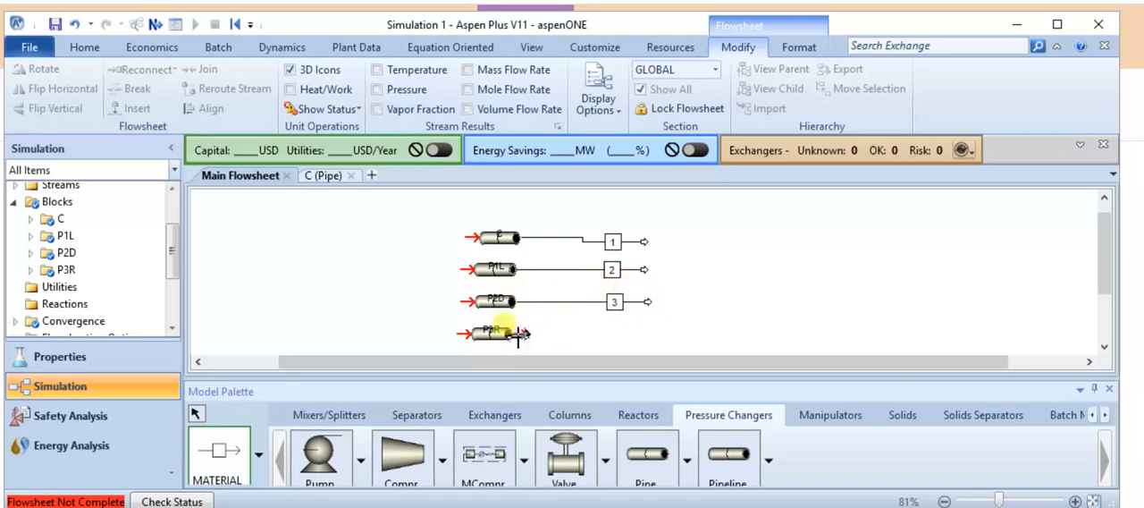
click(511, 334)
click(647, 334)
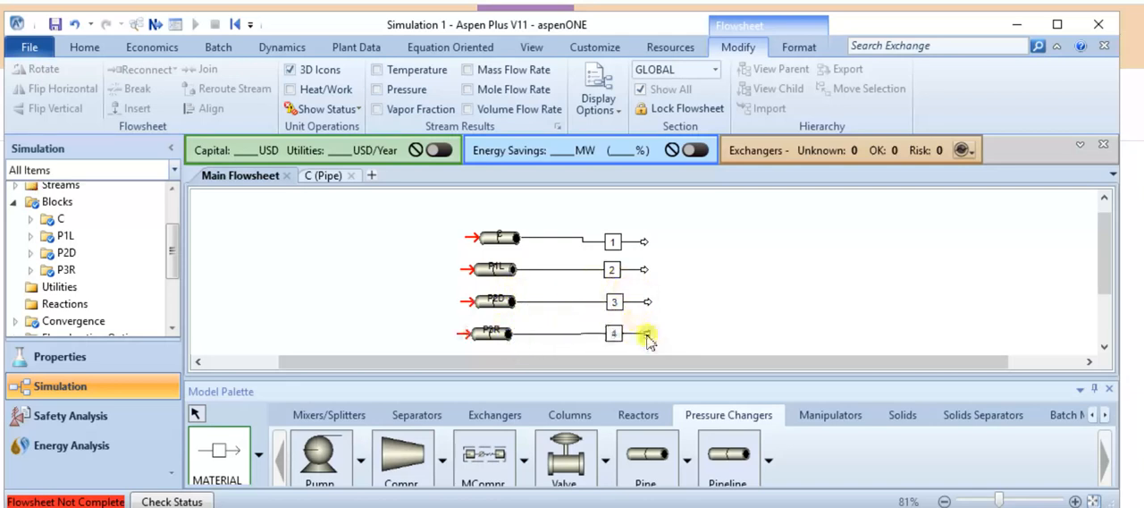
click(466, 234)
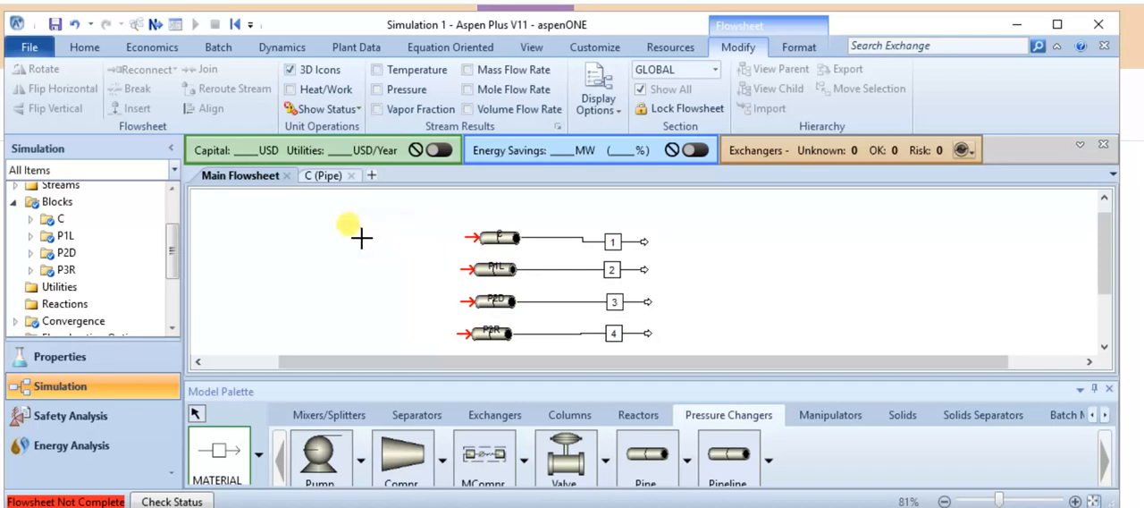
click(363, 237)
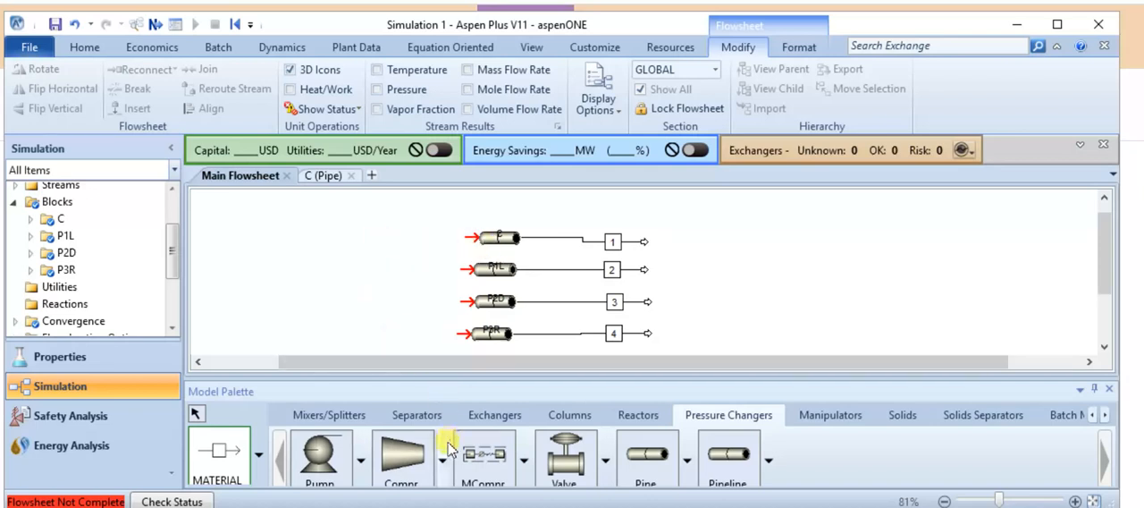
Place a Dupl stream duplicator block upstream of the four pipes, at about their mid-height.
click(809, 415)
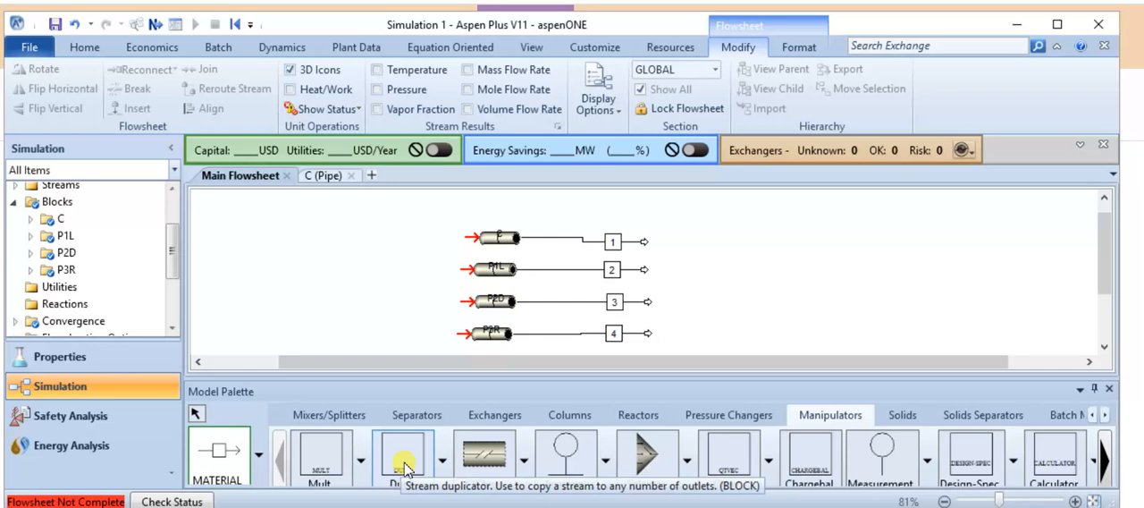
click(403, 465)
click(360, 274)
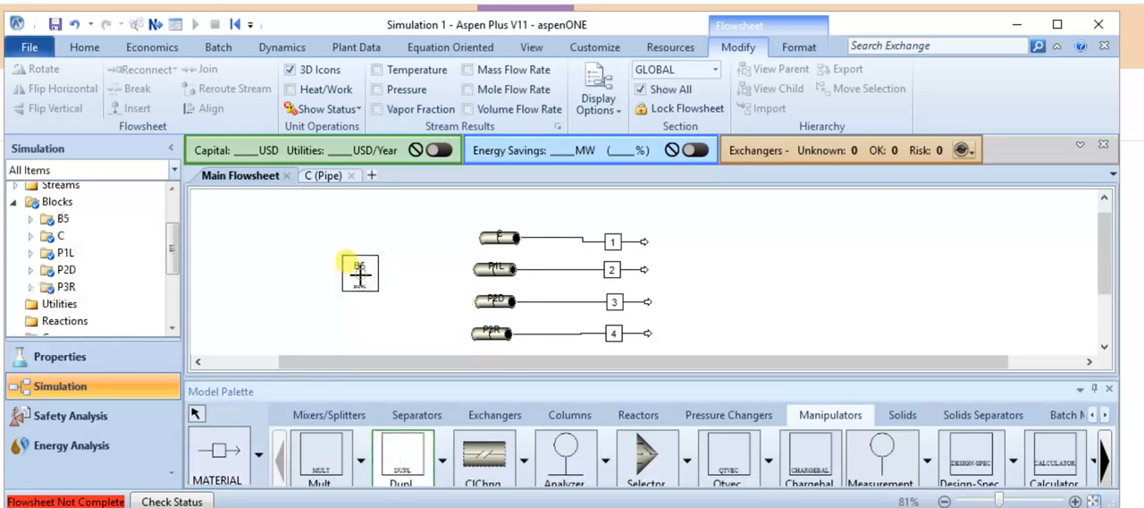
Draw a material feed stream into the inlet of the duplicator block B5.
click(206, 451)
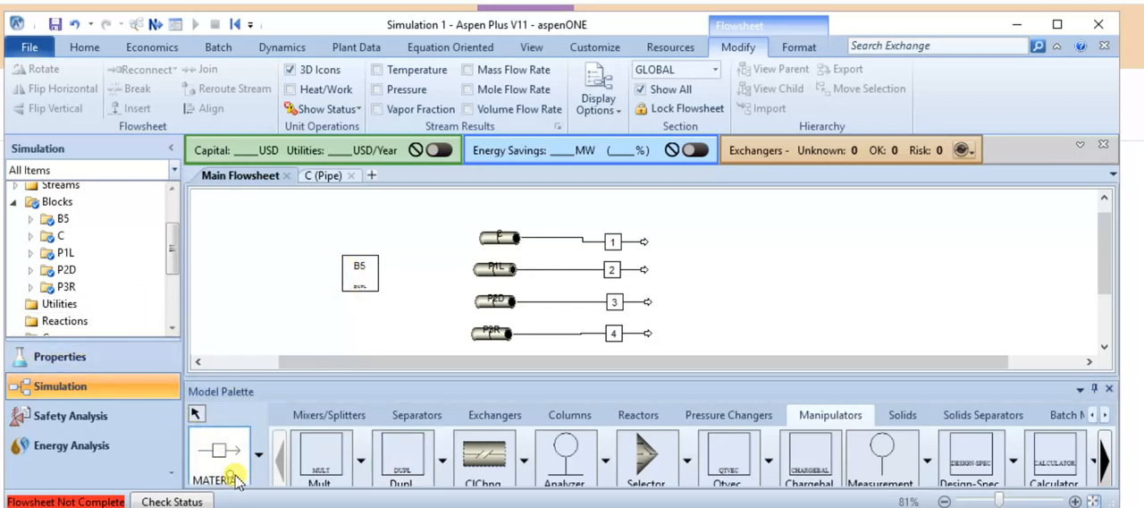
click(343, 274)
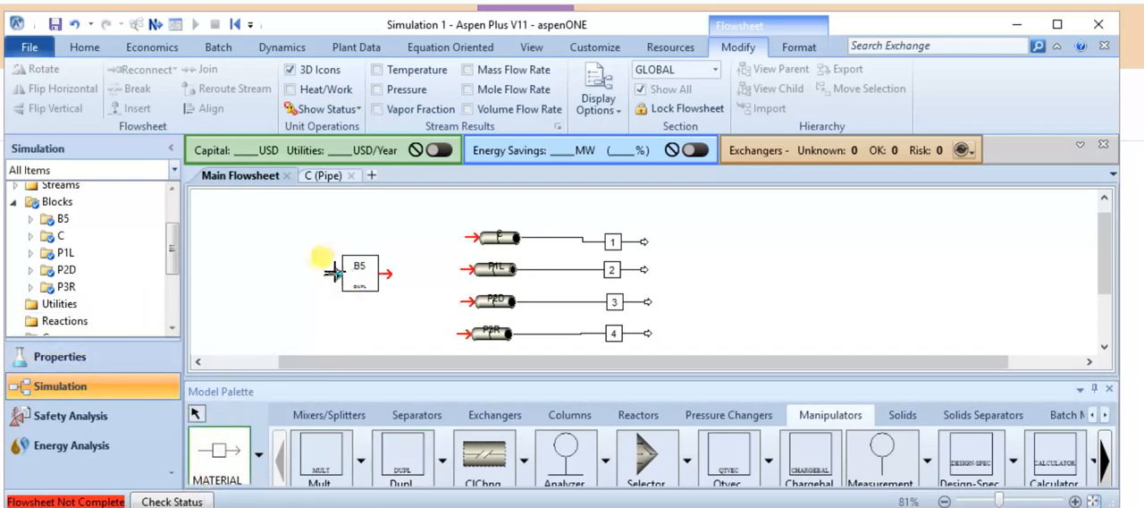
click(304, 281)
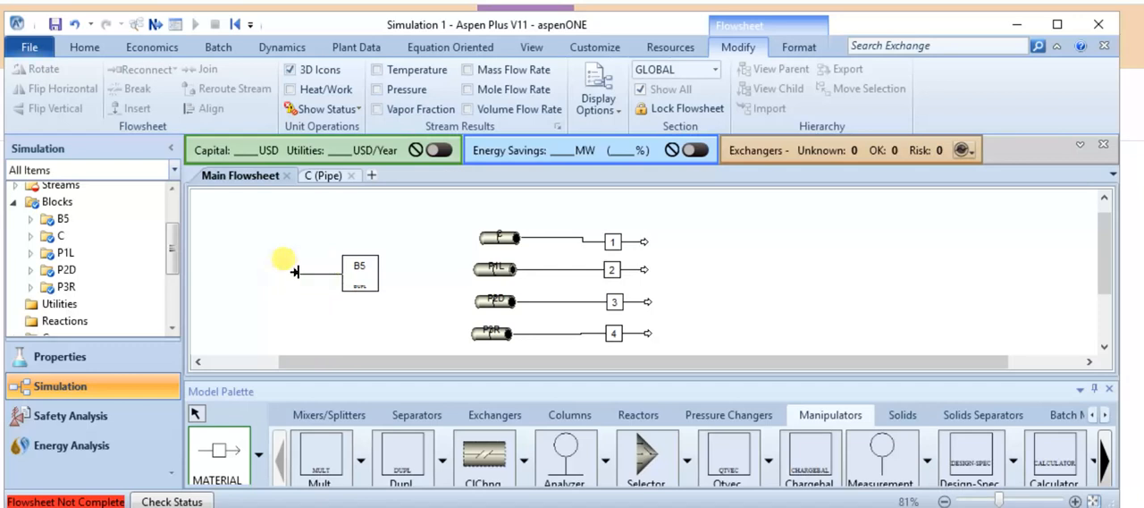
click(295, 279)
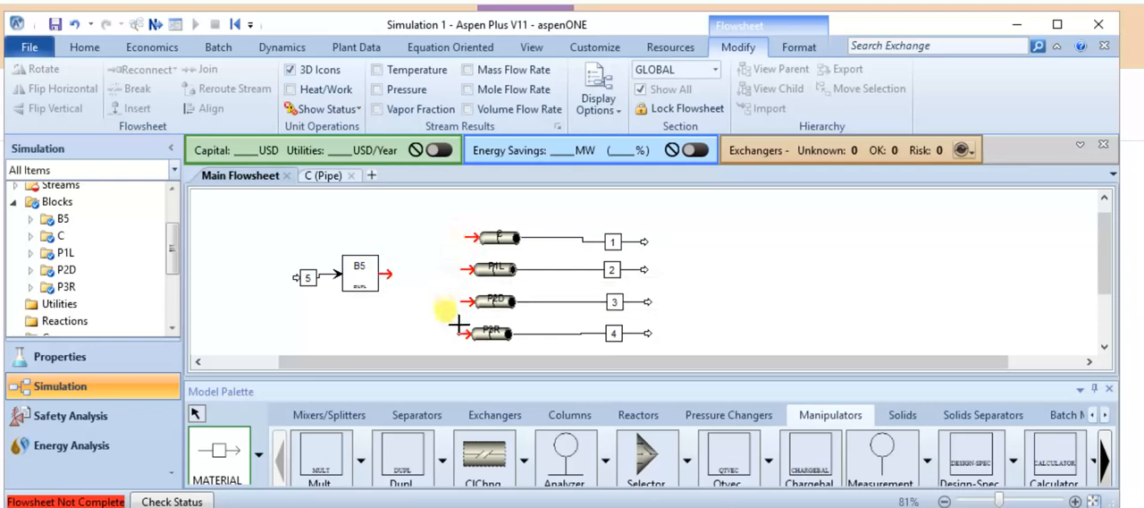
Connect the duplicator B5 outlet to the inlets of pipes C and P1L with separate material streams.
click(384, 274)
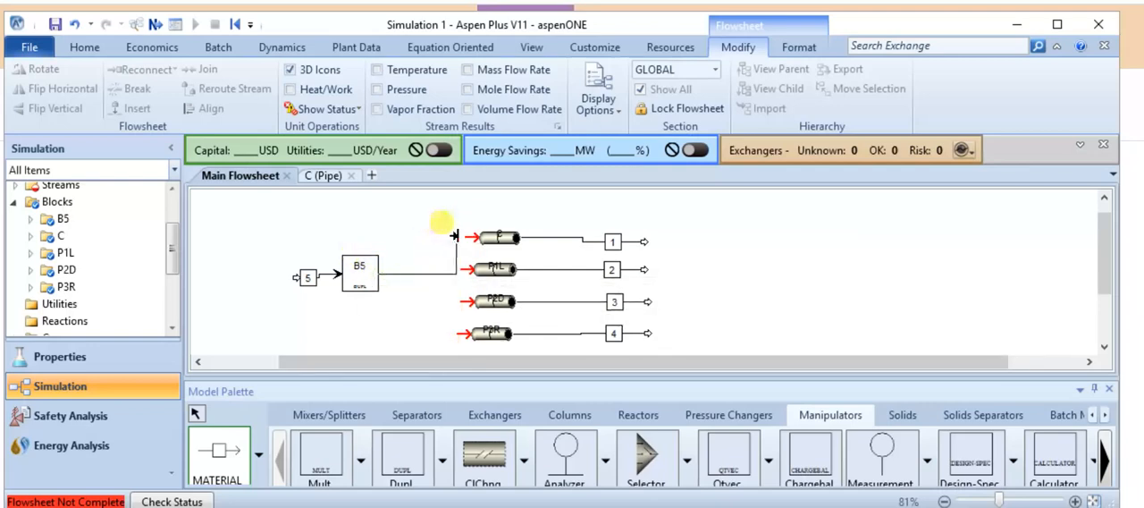
click(470, 237)
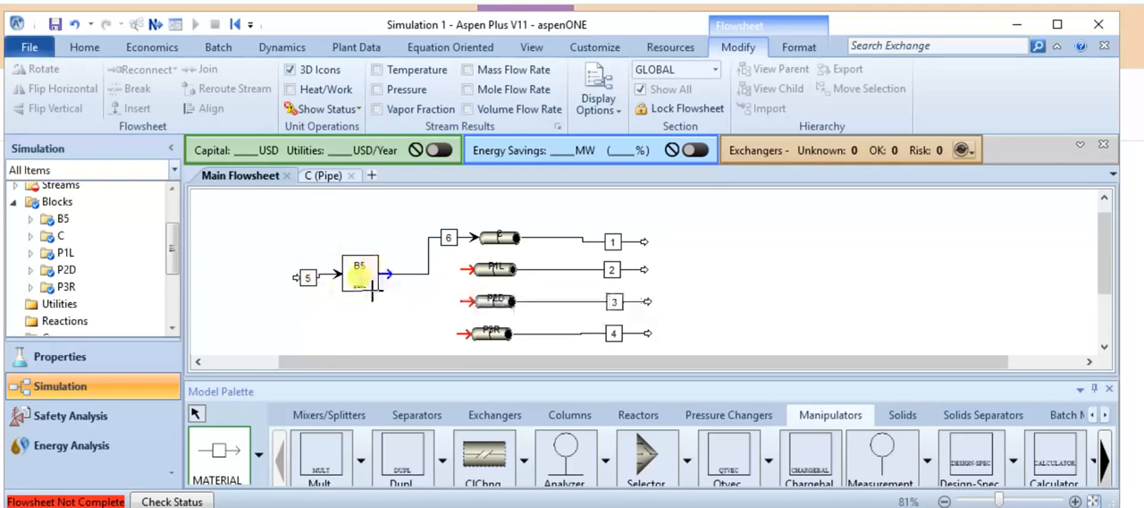
click(384, 274)
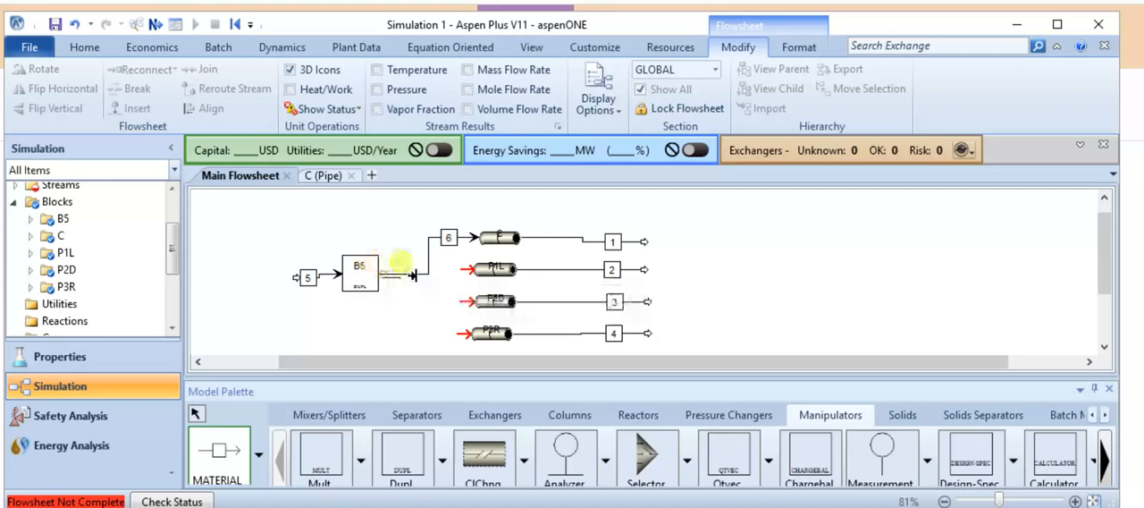
click(467, 267)
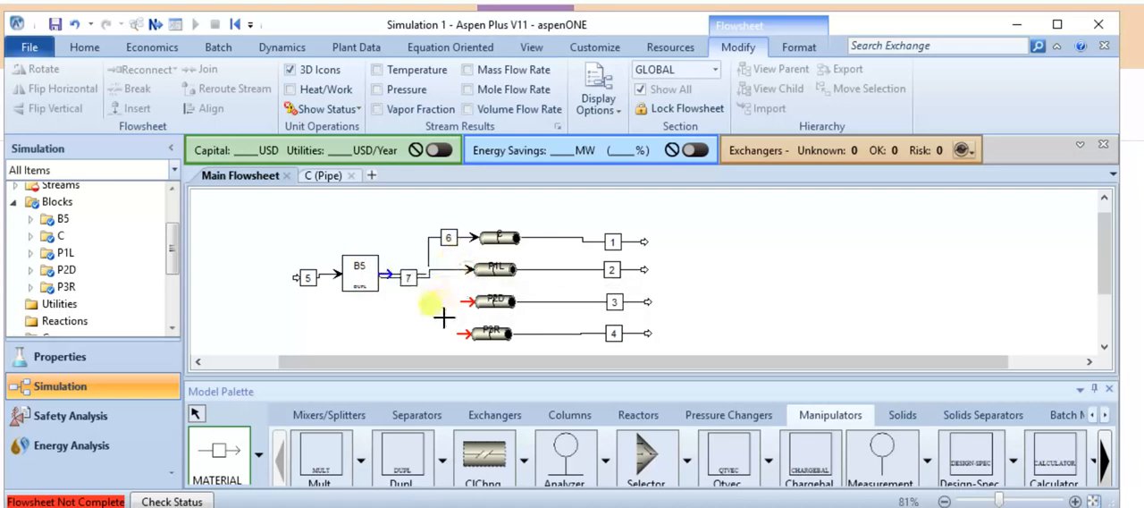
Draw a material stream from just beside the duplicator B5 outlet to pipe P2D, and another from the outlet itself to pipe P3R.
click(386, 284)
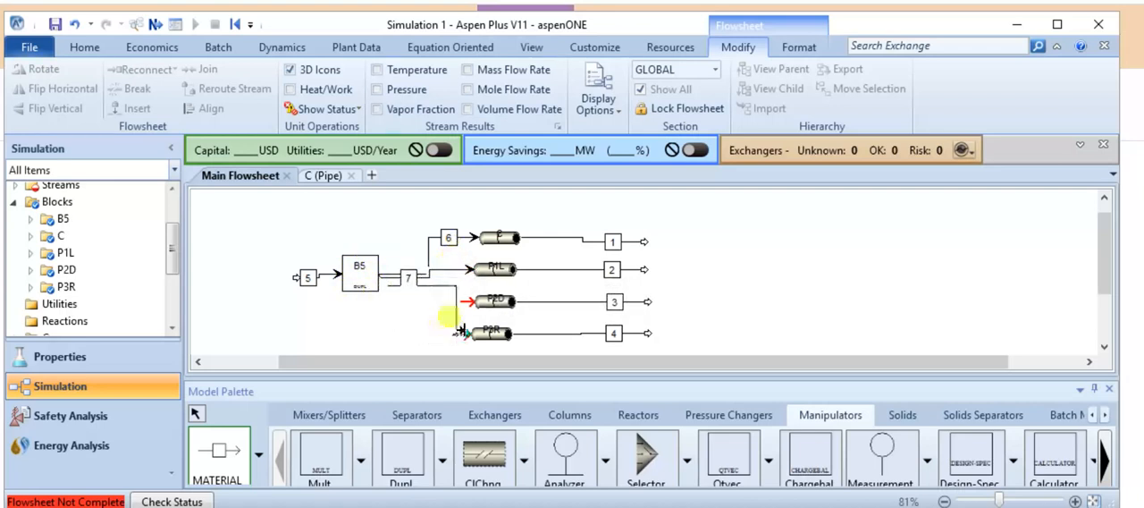
click(467, 301)
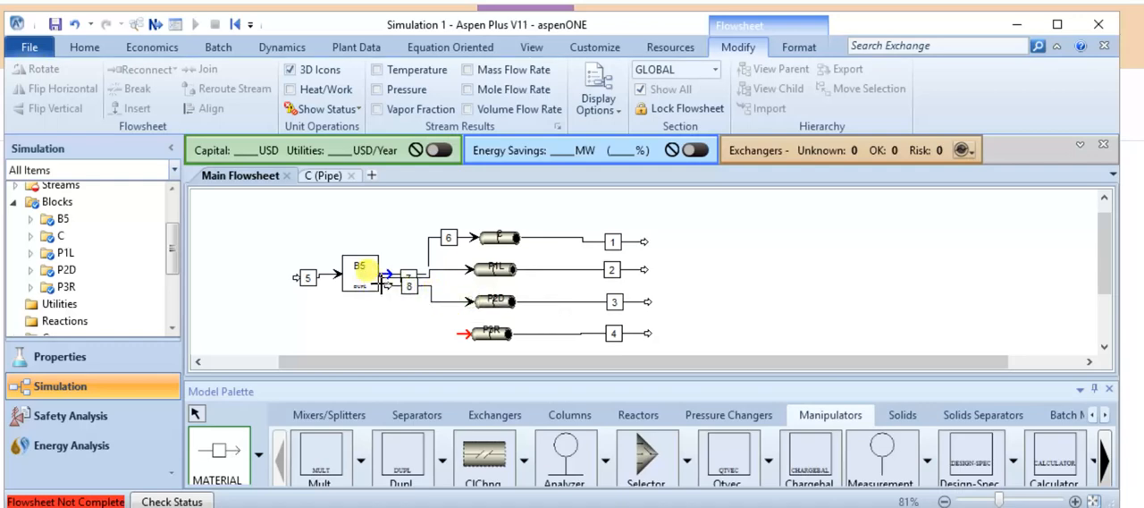
click(386, 273)
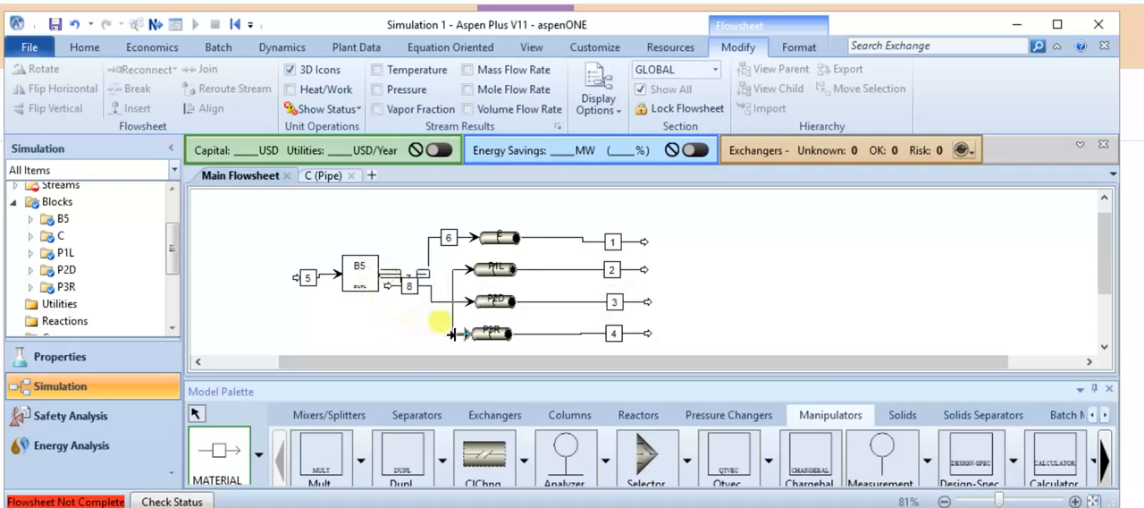
click(455, 333)
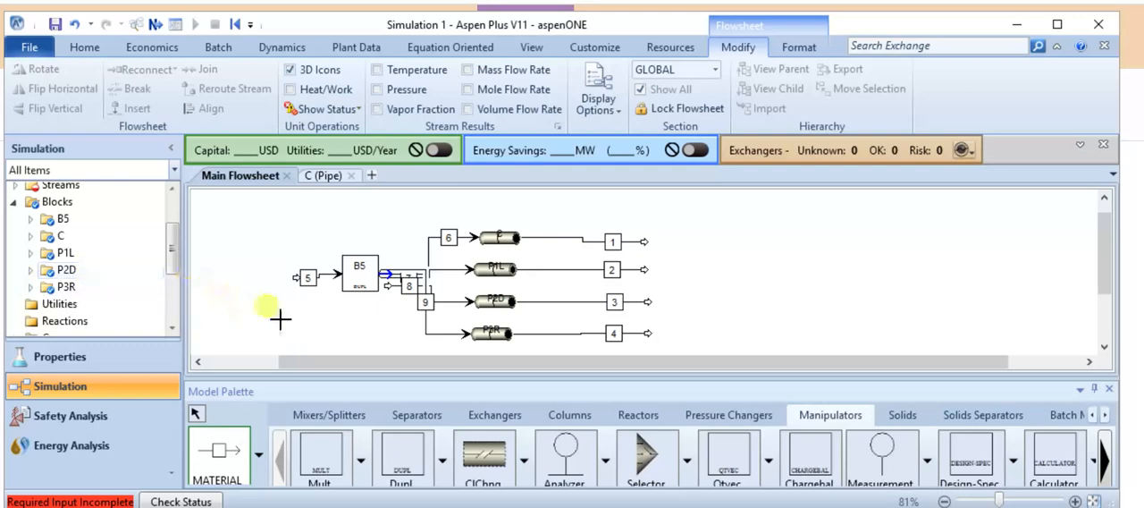
Check the B5 duplicator form and the expanded Streams list for items with incomplete required input.
double_click(59, 219)
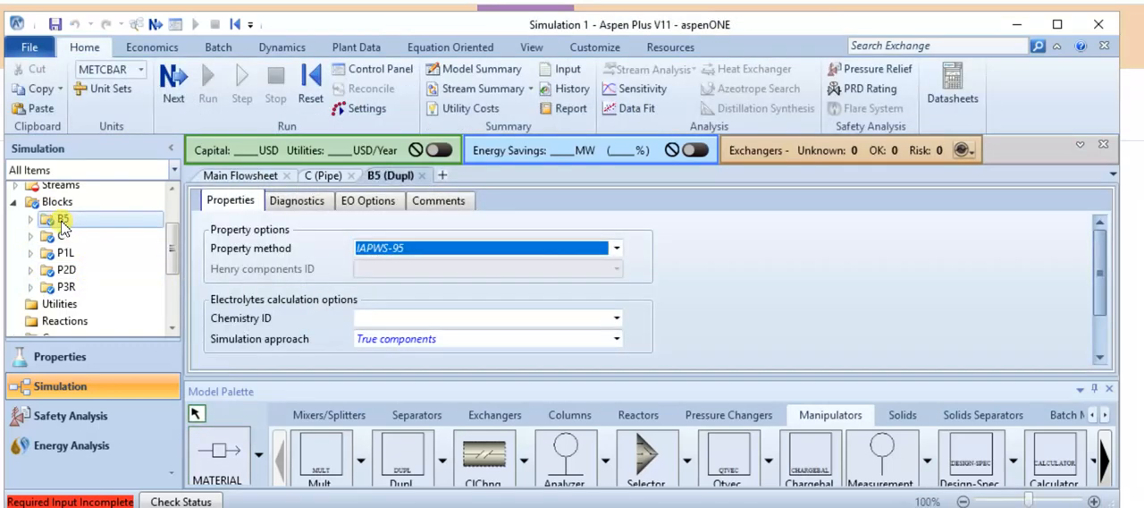
scroll(60, 223, up, 2)
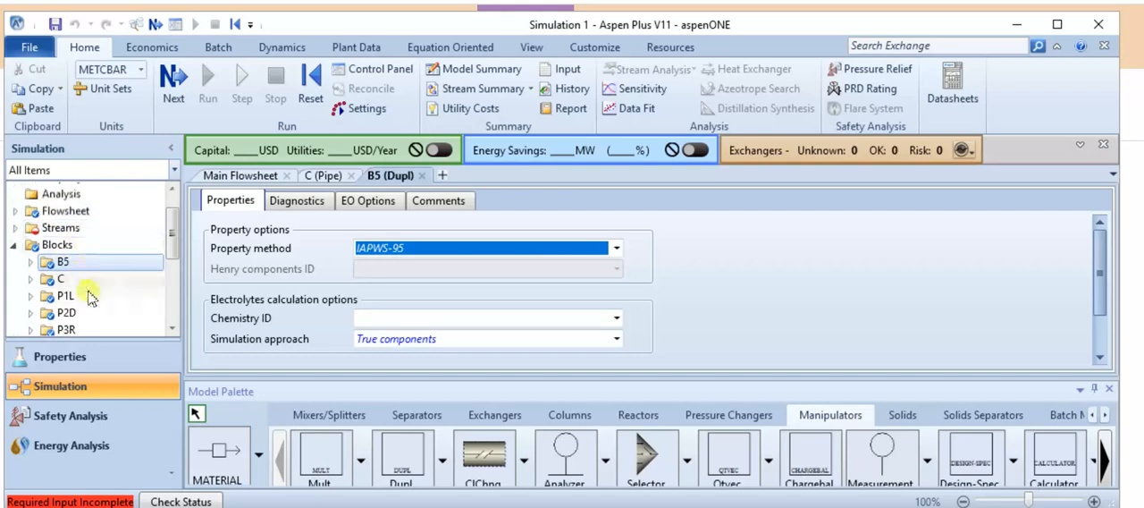
scroll(85, 266, down, 2)
scroll(82, 235, up, 2)
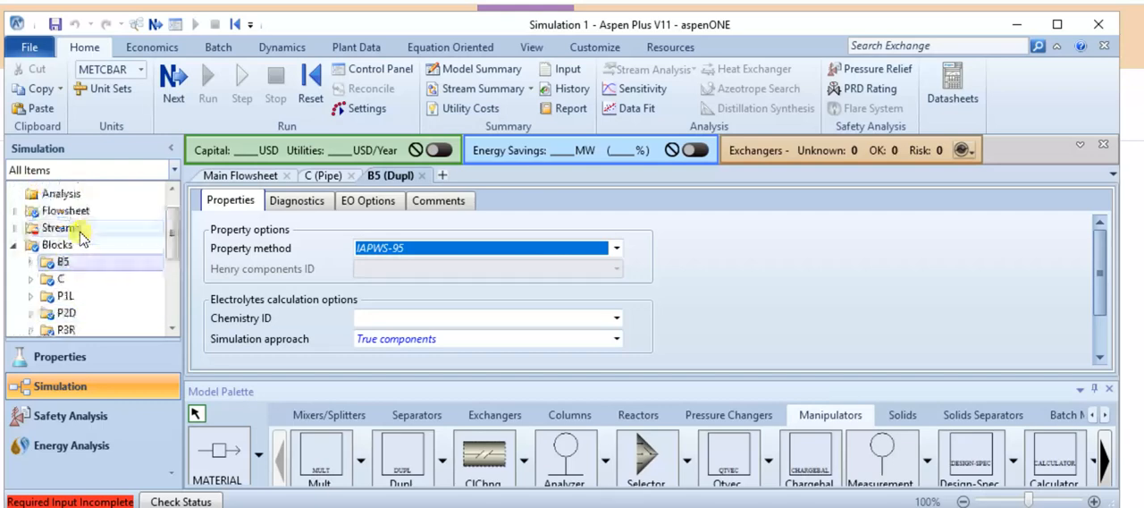
double_click(60, 227)
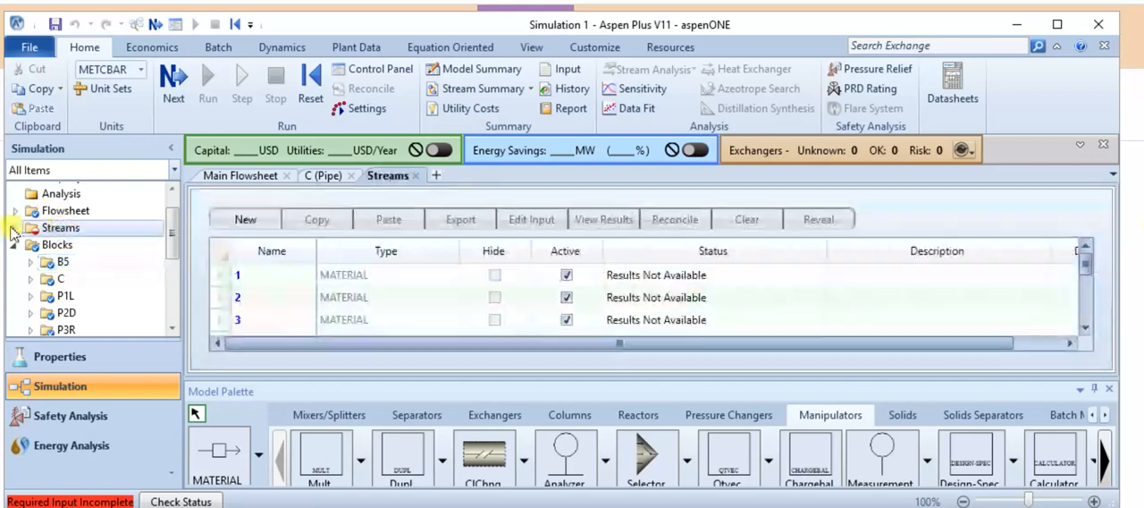
click(14, 228)
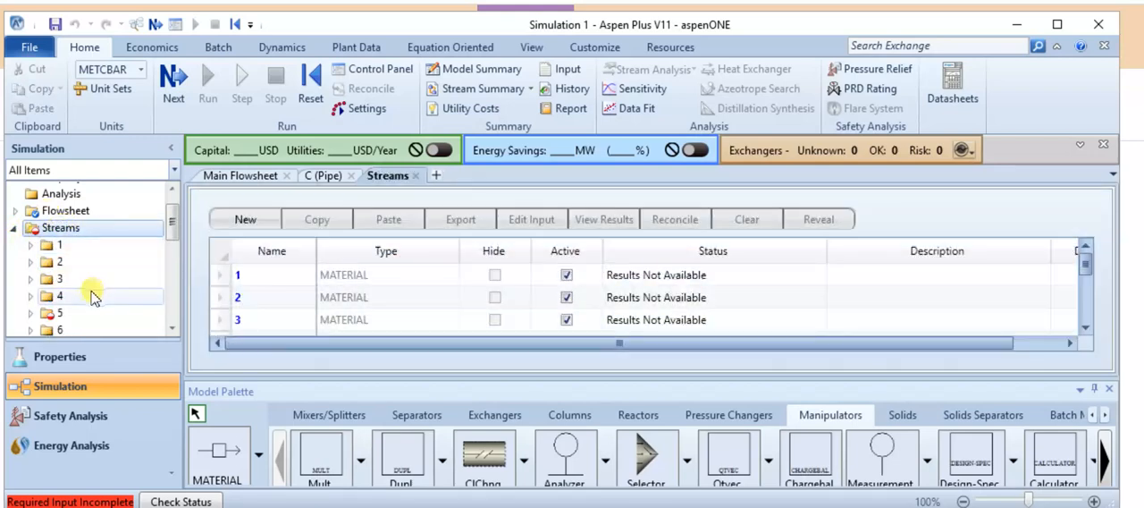
scroll(94, 300, down, 2)
scroll(101, 331, down, 2)
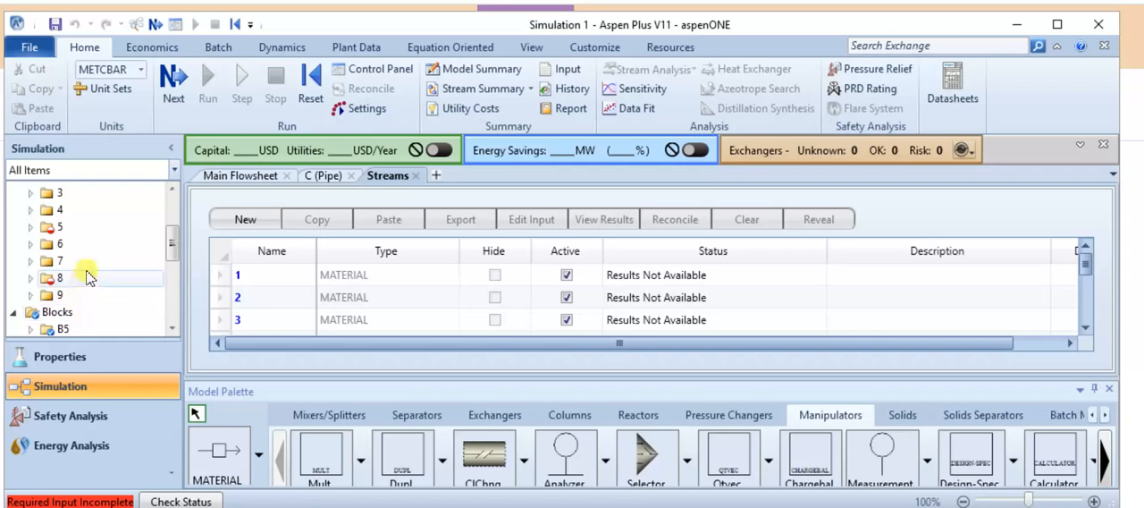
Reconnect the source of stream 8, which feeds pipe P2D, to the product outlet of duplicator B5 on the main flowsheet.
click(235, 176)
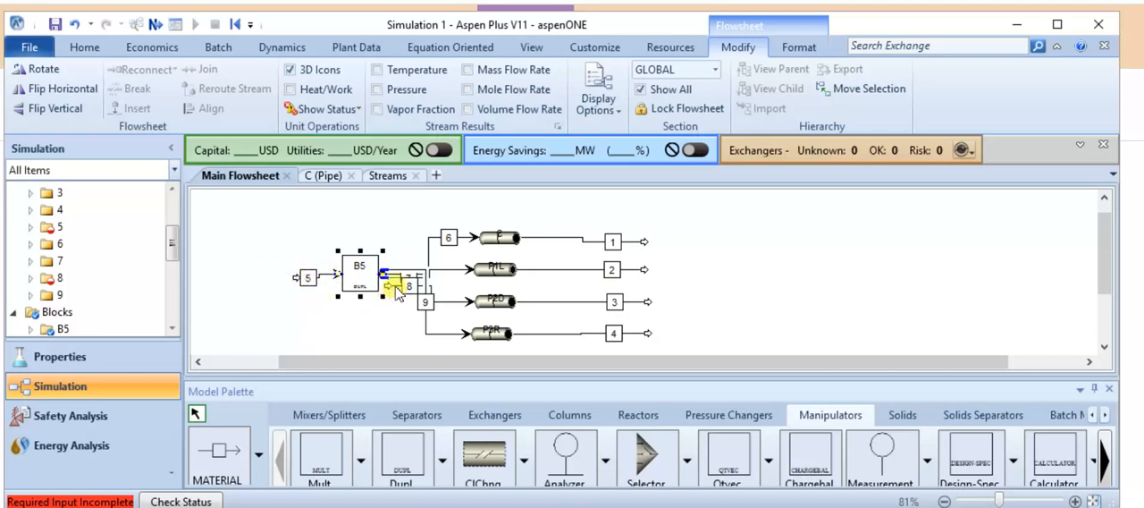
scroll(395, 295, up, 5)
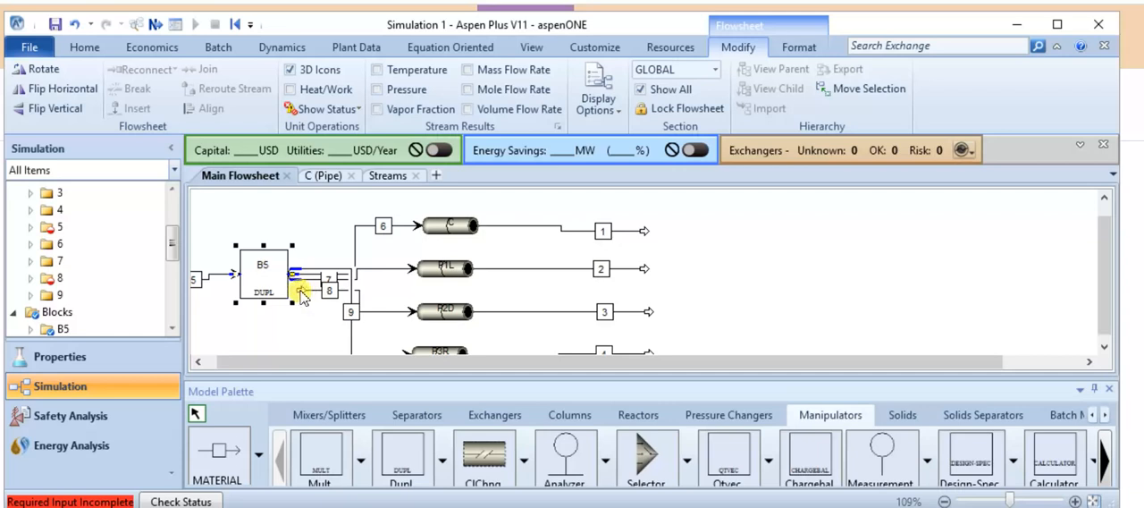
right_click(301, 294)
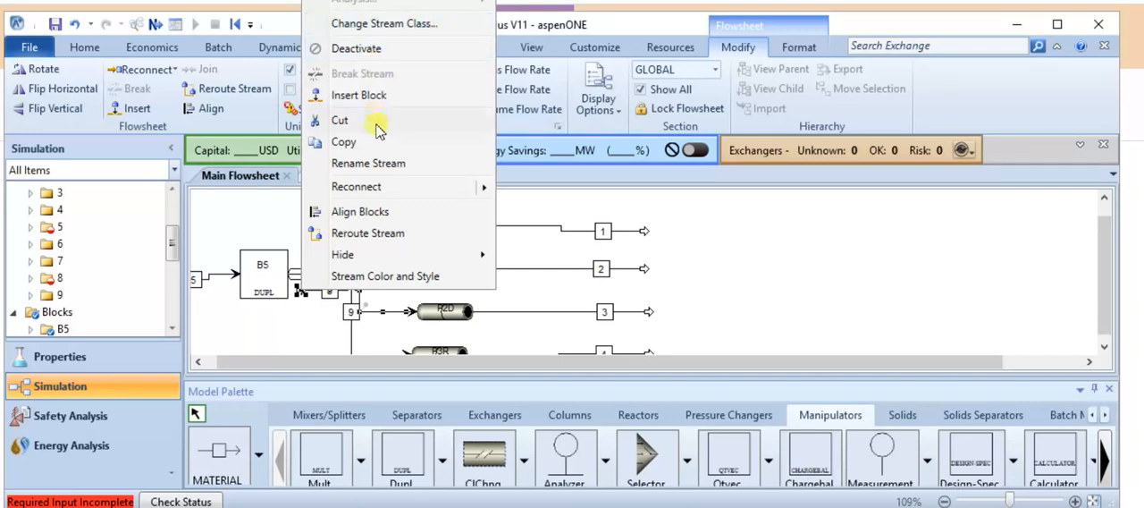
mouse_move(394, 197)
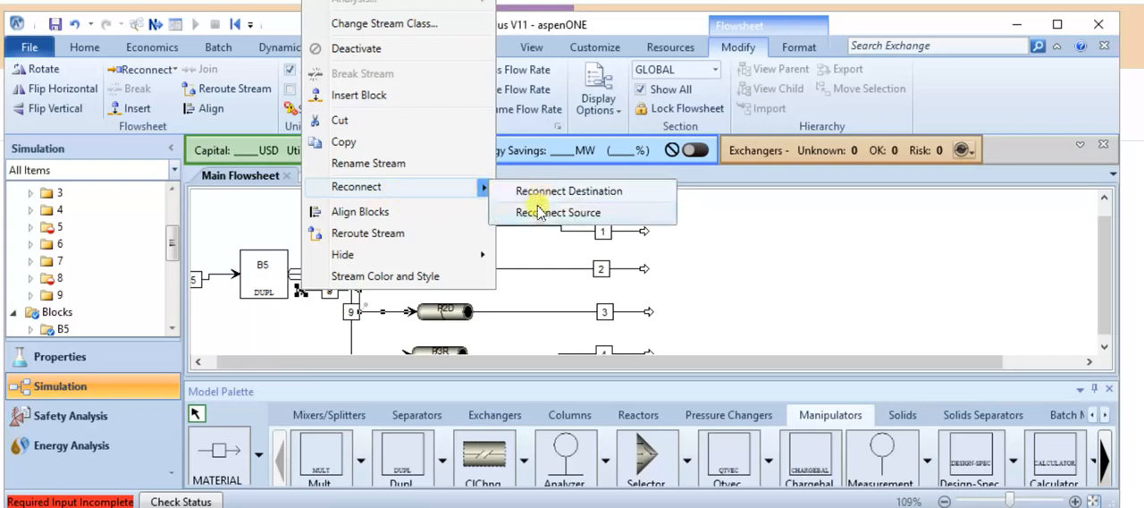
click(538, 212)
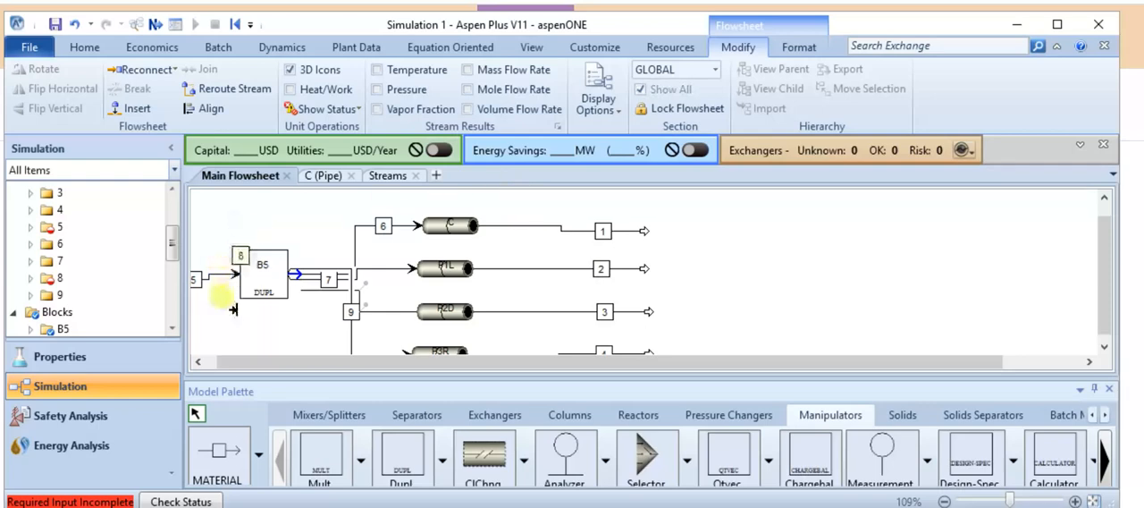
click(279, 280)
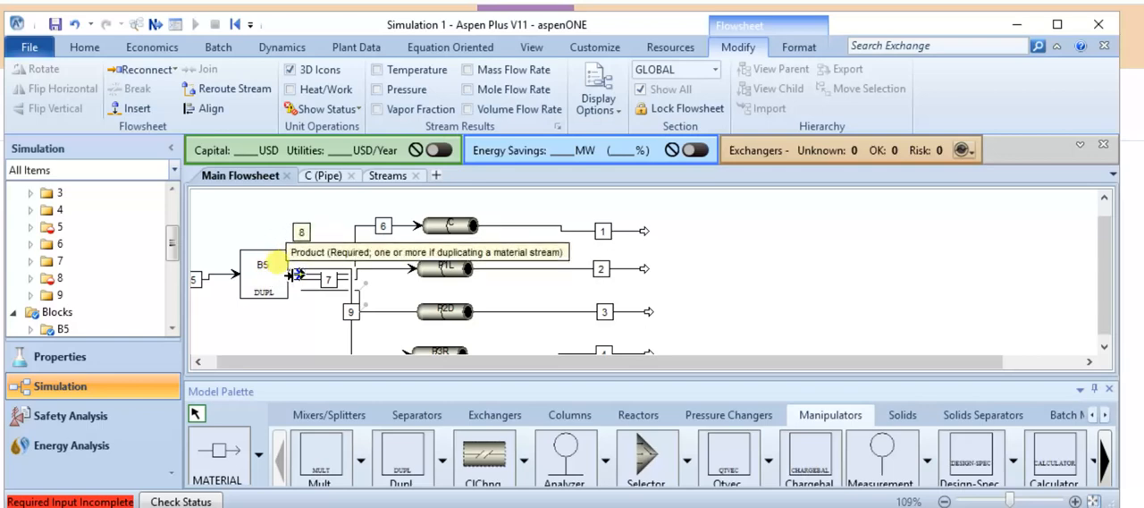
click(292, 273)
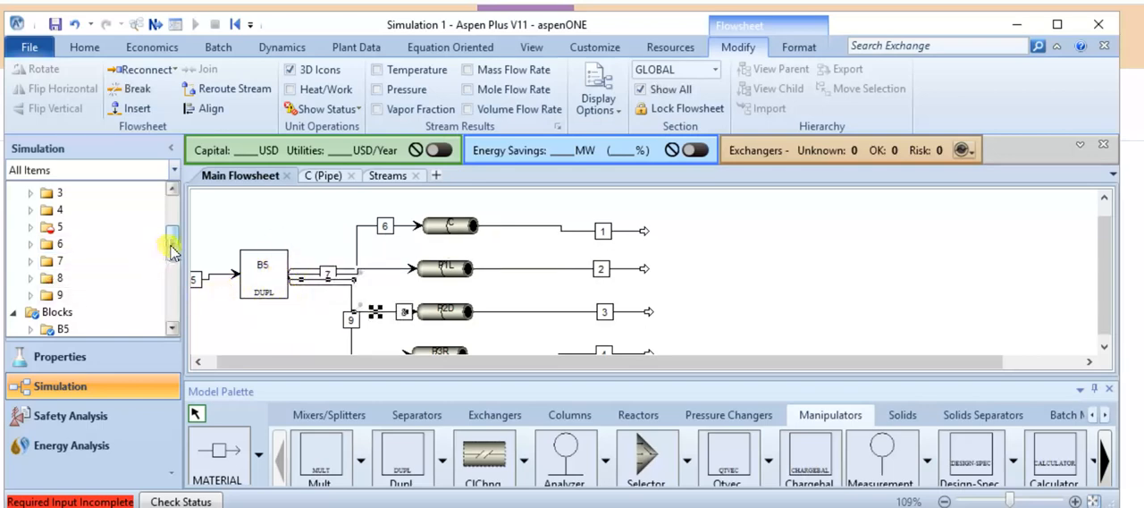
Set the temperature of feed stream 5 to 25 C and its pressure to 1 atm.
scroll(174, 259, down, 1)
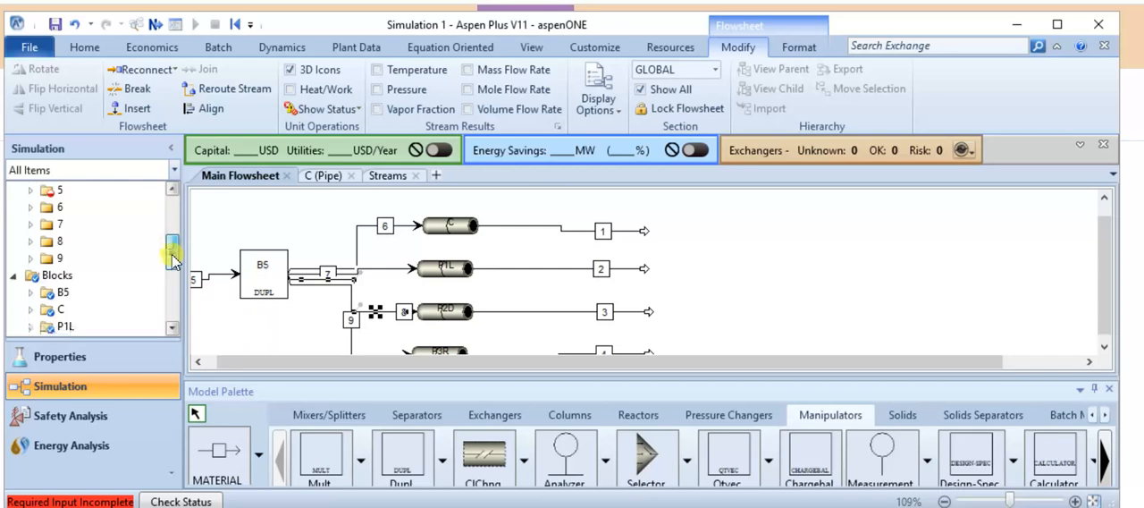
click(61, 191)
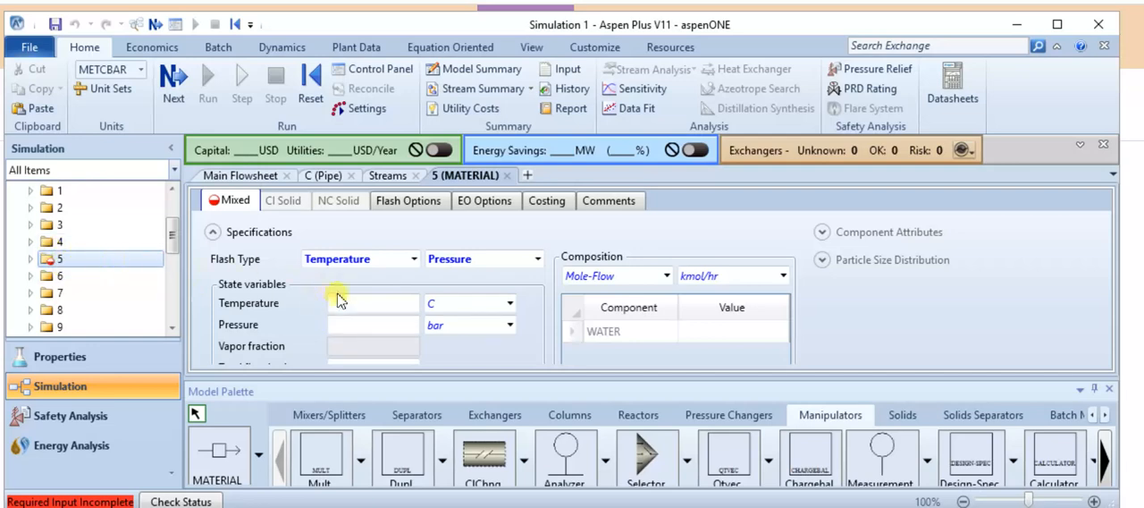
click(362, 305)
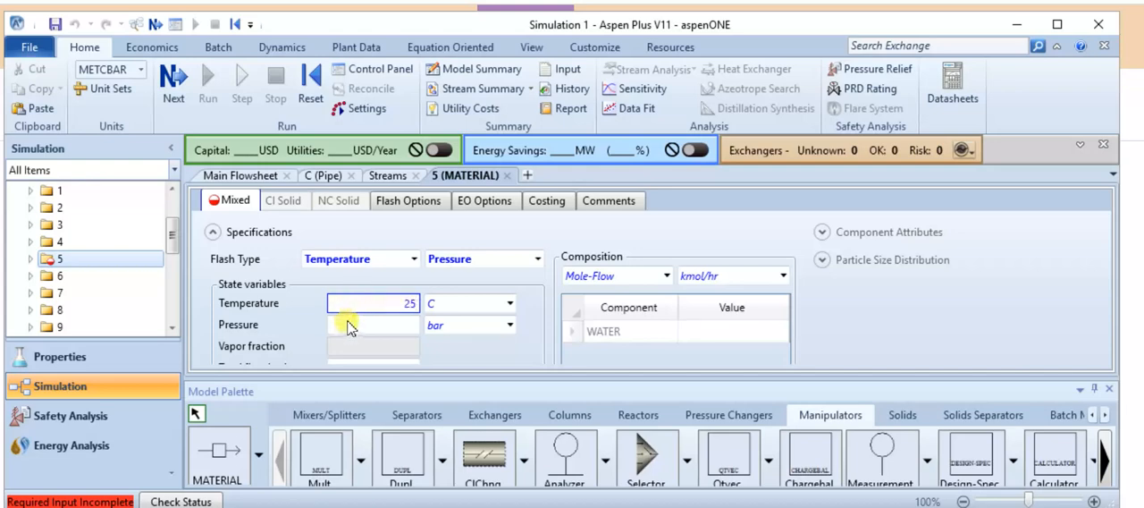
click(508, 326)
scroll(465, 223, down, 6)
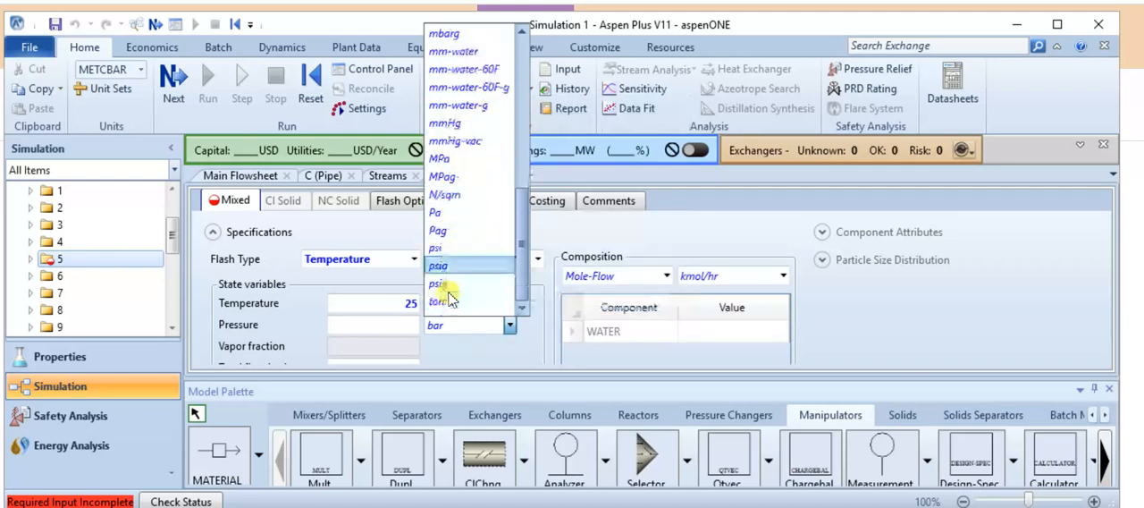
scroll(450, 152, up, 5)
scroll(450, 152, up, 1)
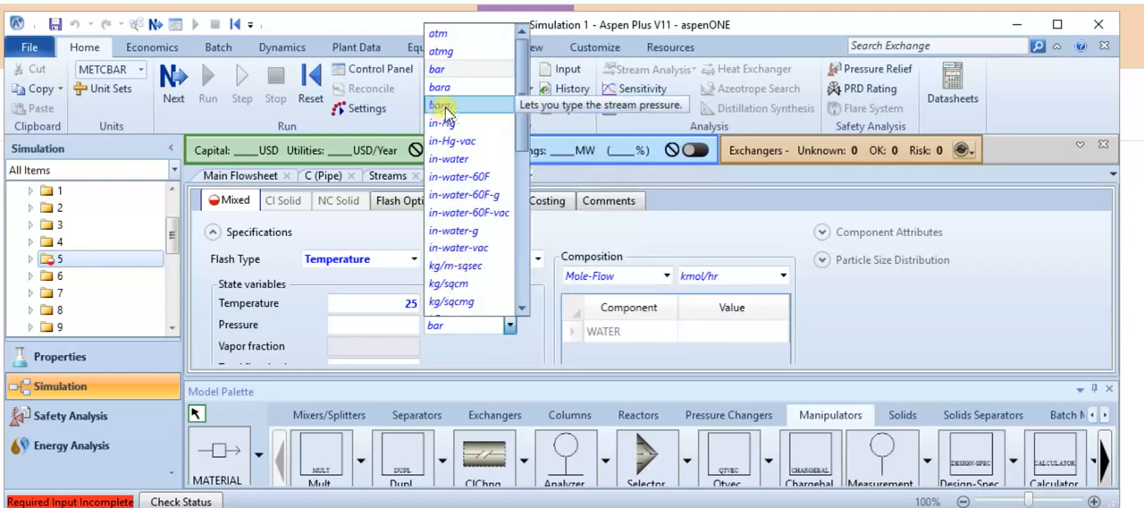
click(458, 41)
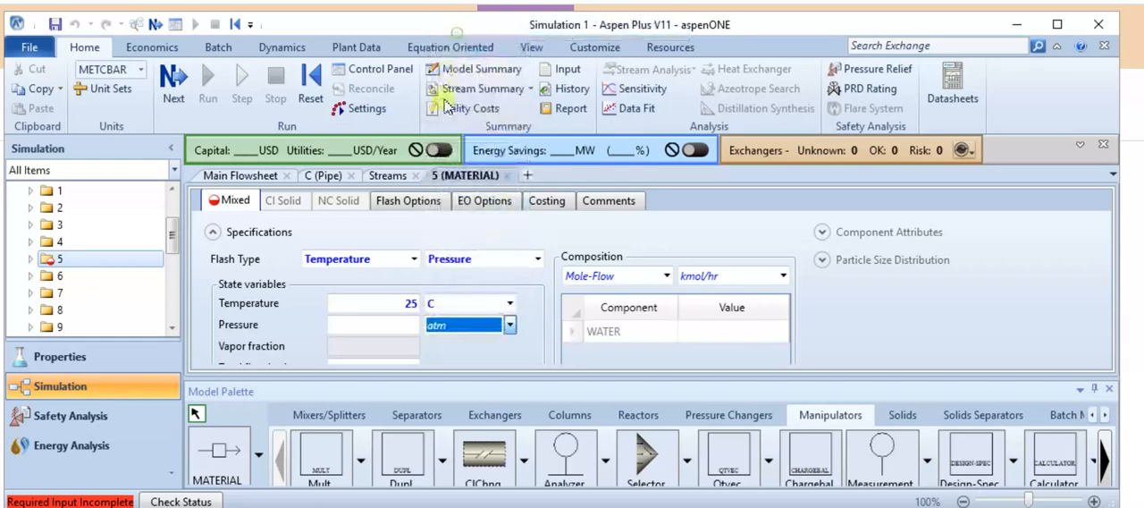
click(382, 323)
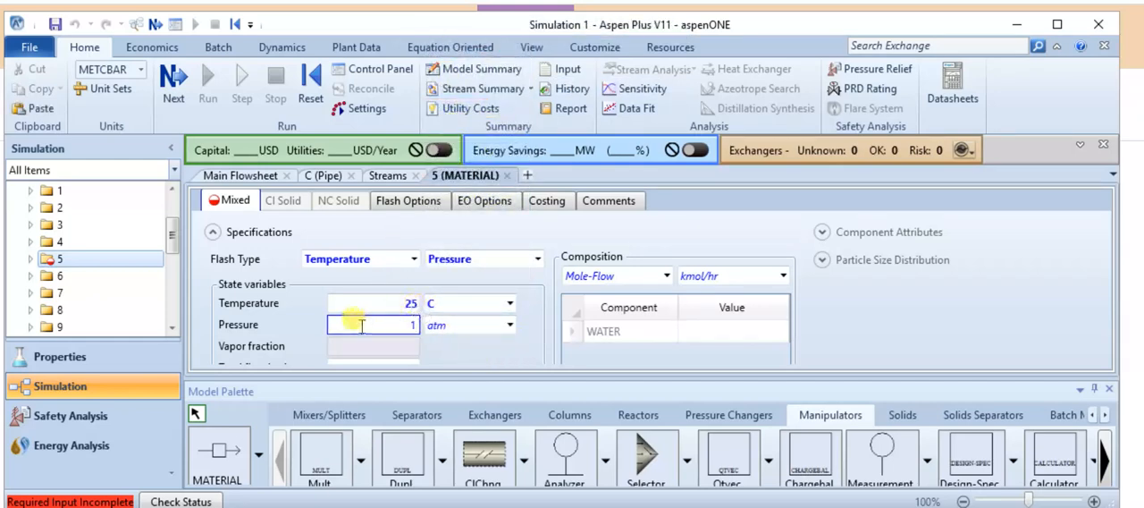
key(Return)
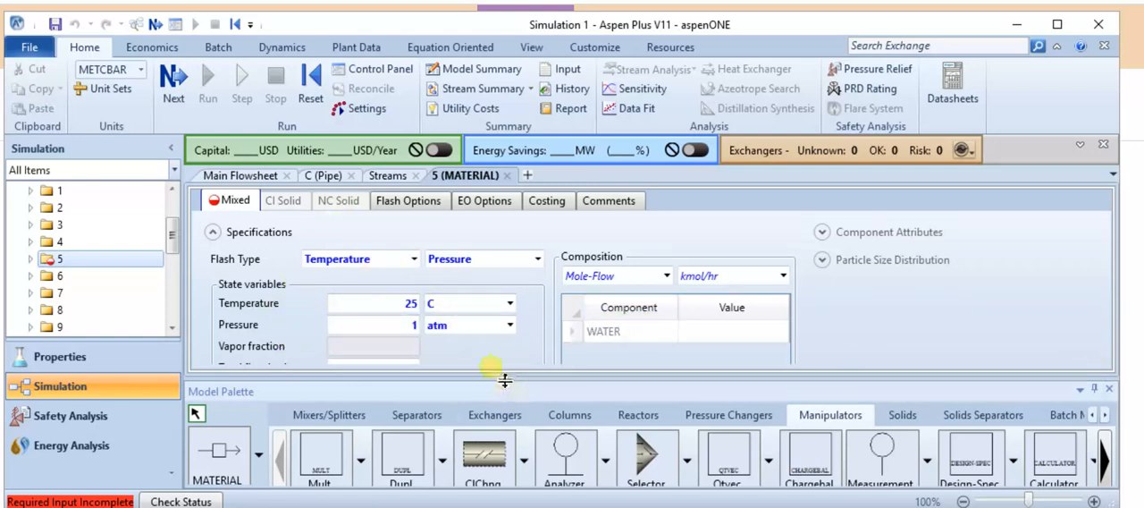
Enlarge the stream 5 input form and look through the units available for the mole-based total flow rate.
drag(491, 378, 481, 444)
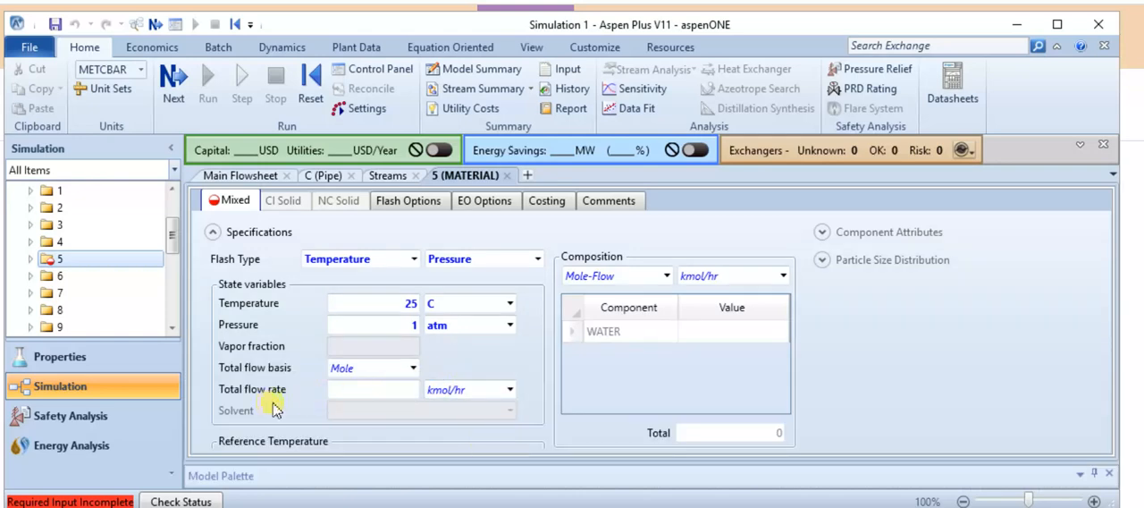
click(483, 391)
click(510, 390)
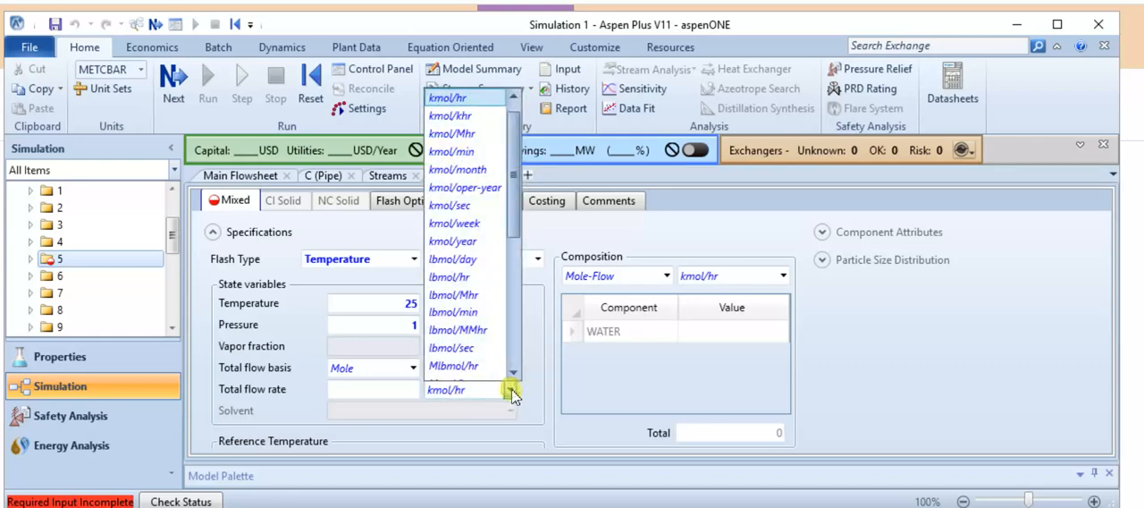
scroll(501, 357, down, 1)
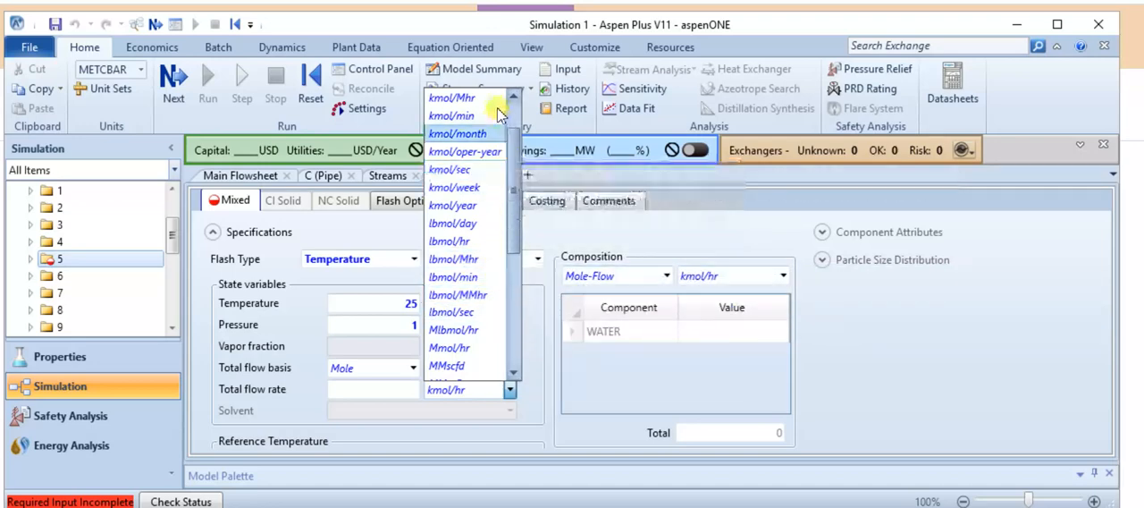
drag(514, 225, 518, 380)
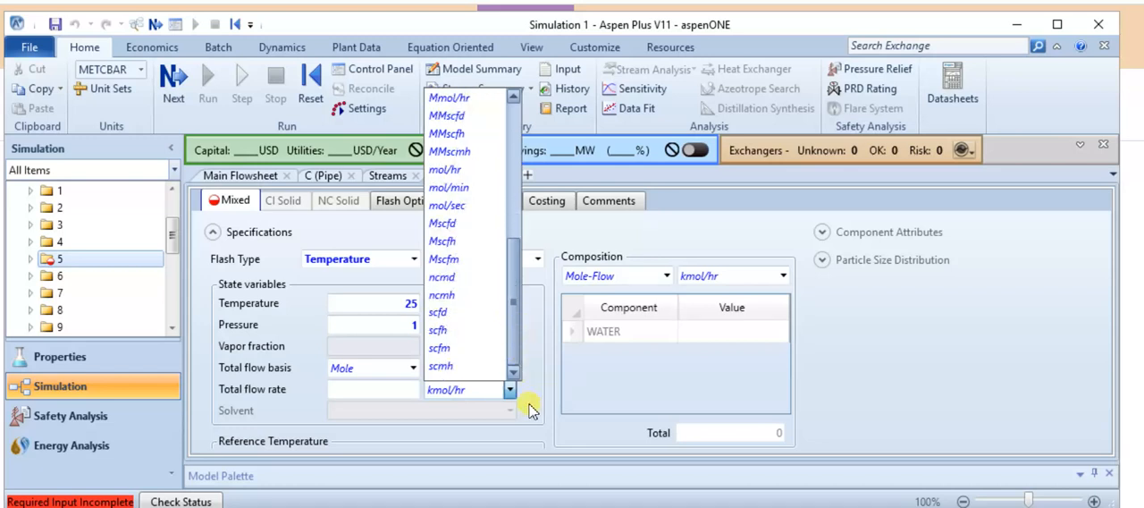
scroll(492, 178, up, 5)
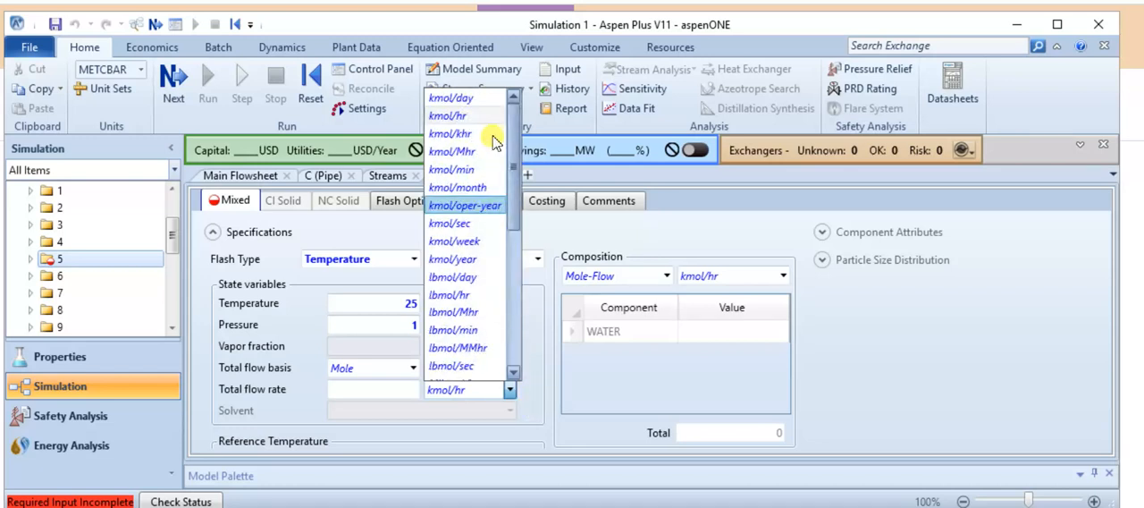
scroll(509, 232, down, 5)
scroll(506, 339, up, 1)
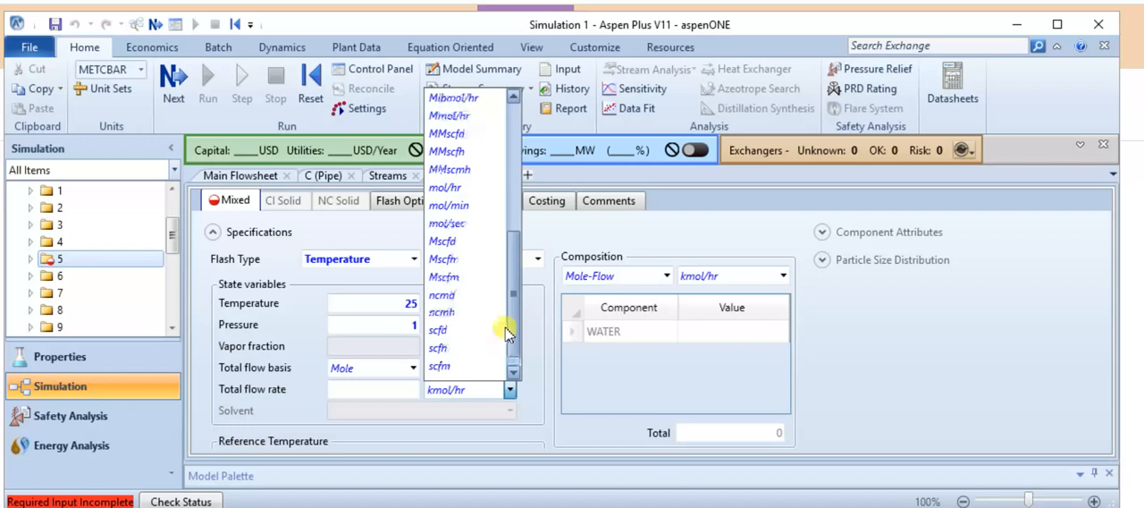
scroll(507, 344, down, 1)
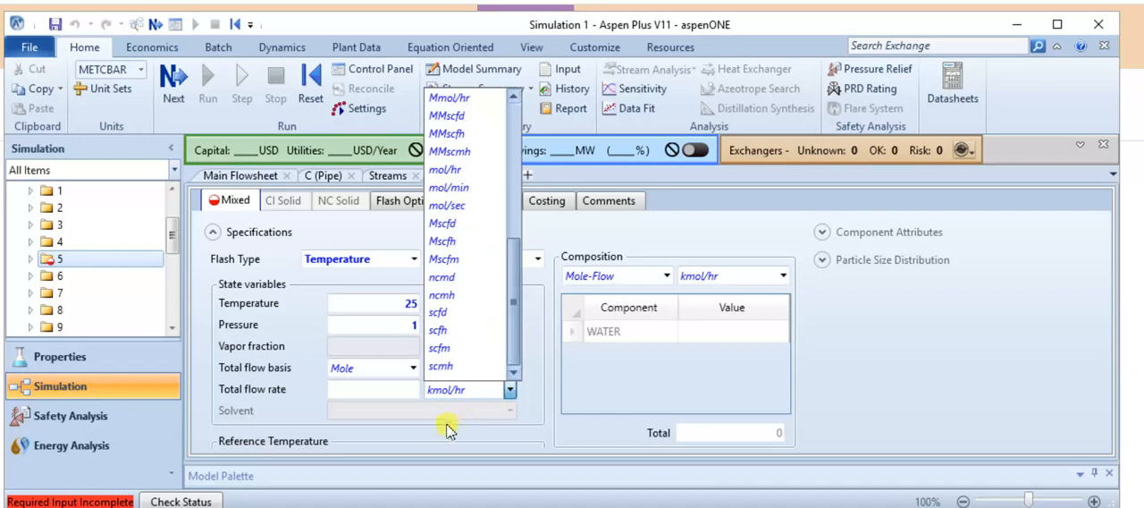
click(444, 424)
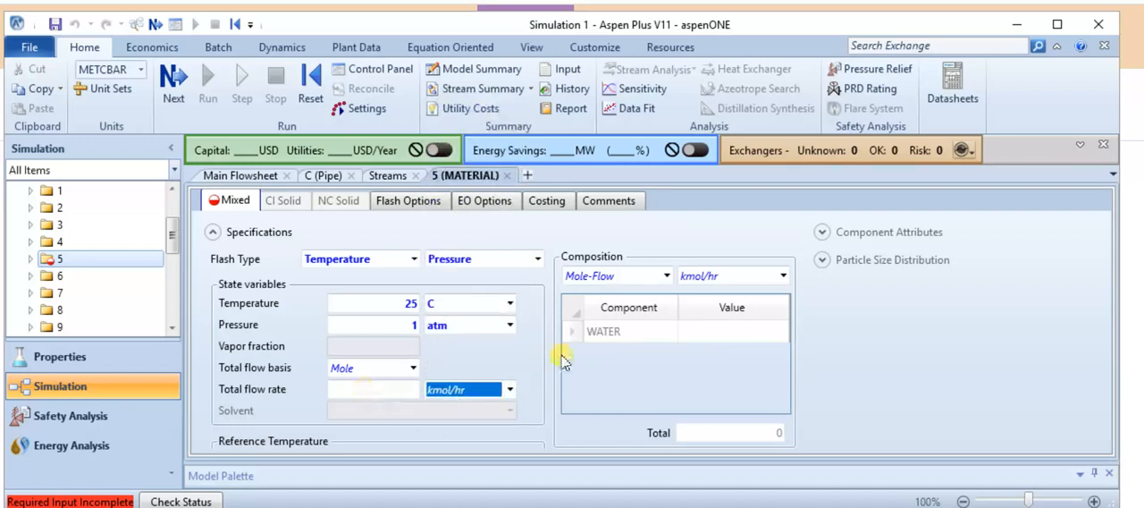
Specify the composition of stream 5 as Stdvol-Flow in l/min, with a value of 10 for WATER.
click(742, 279)
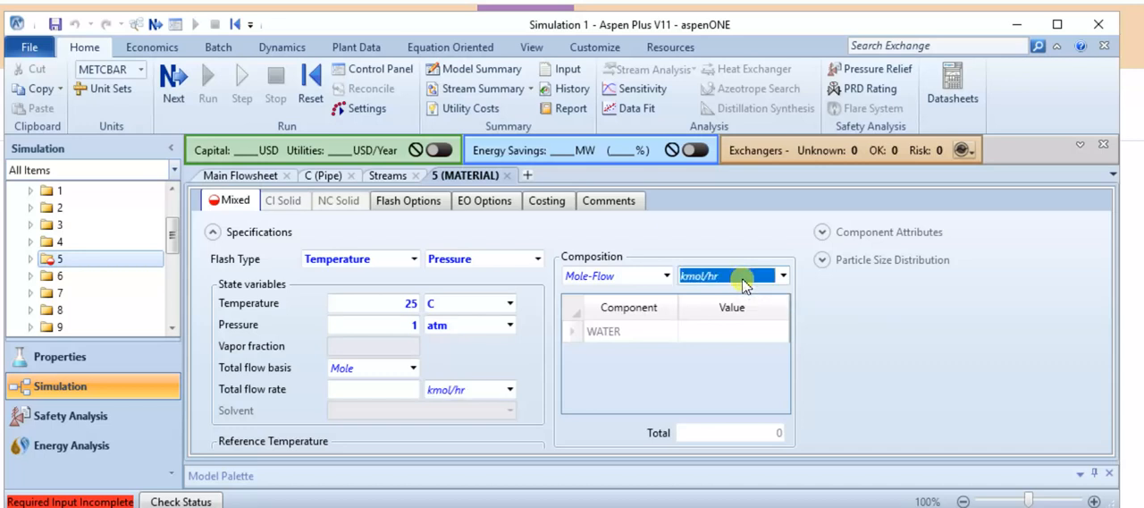
click(783, 275)
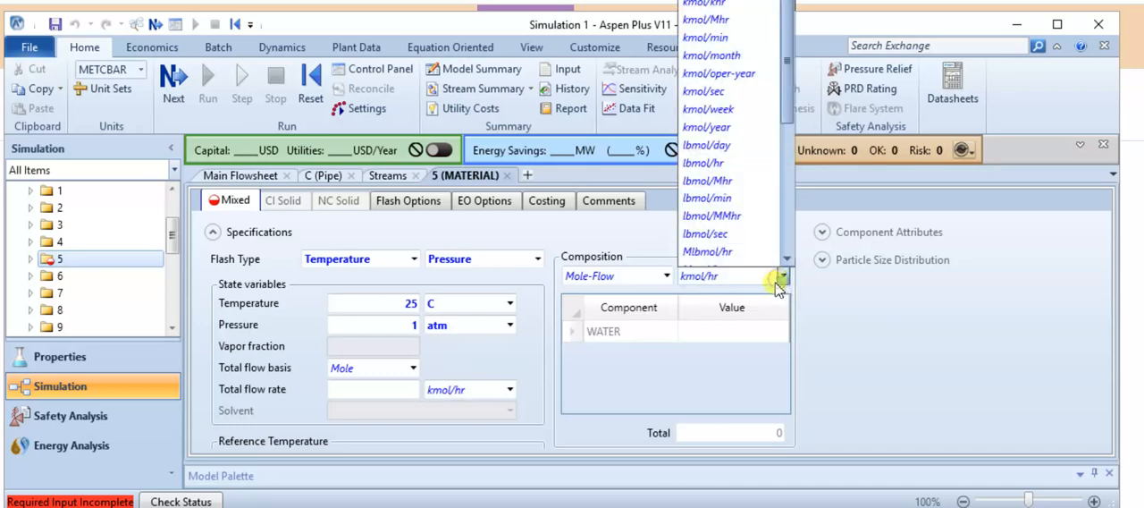
click(588, 279)
click(664, 277)
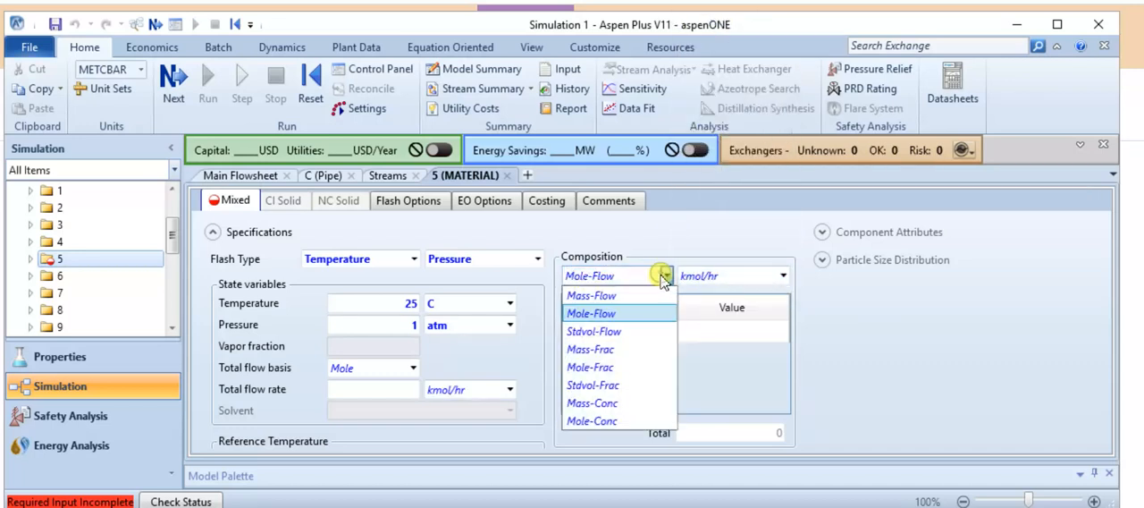
click(610, 386)
click(666, 276)
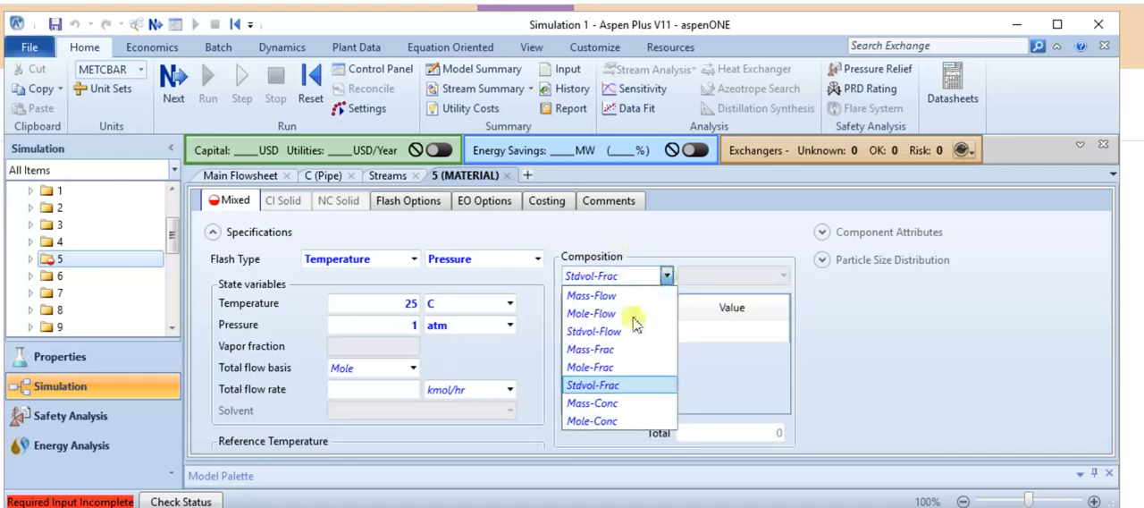
click(621, 332)
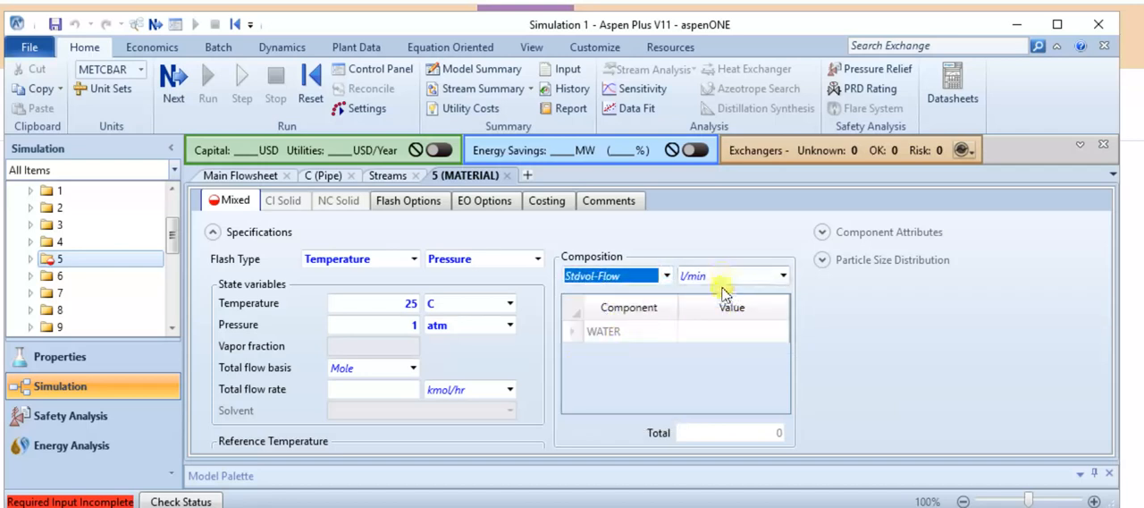
click(707, 333)
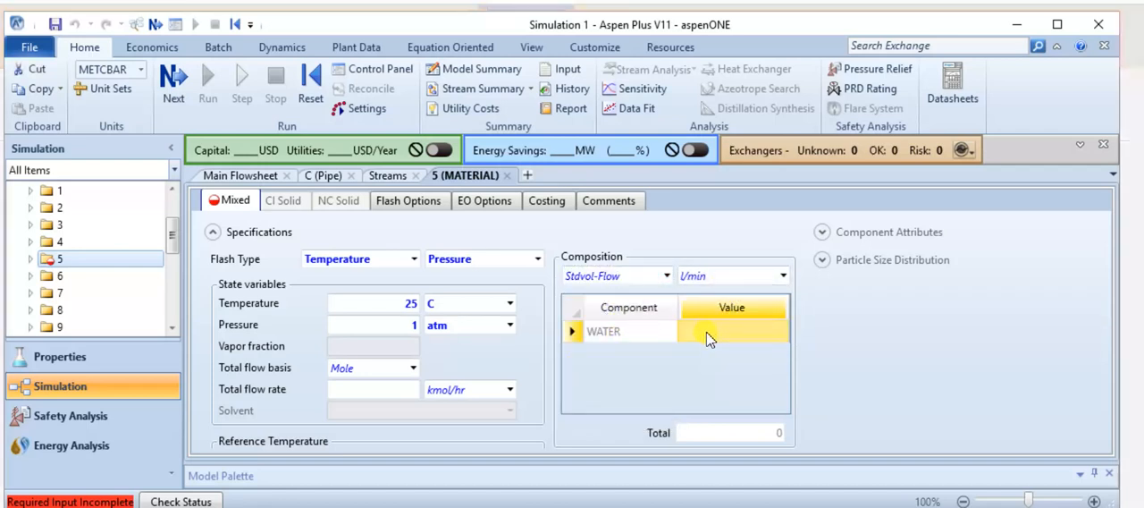
text(10)
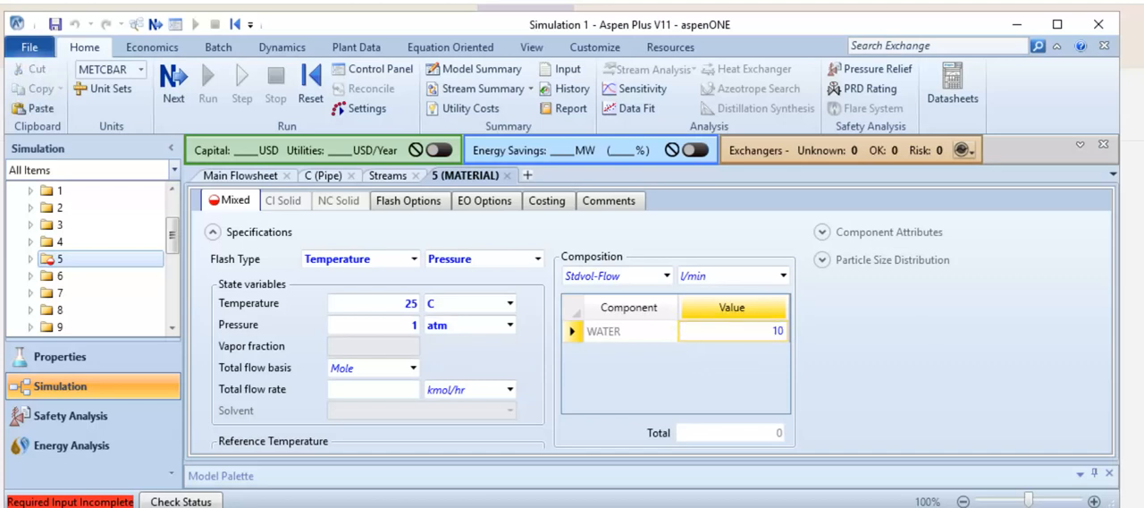
key(Return)
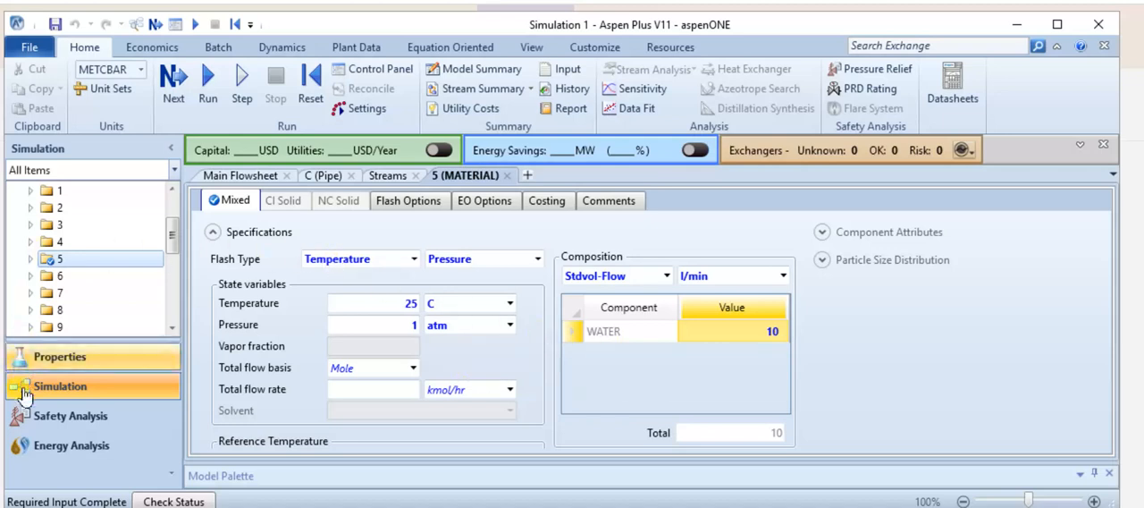
Set the thermal specification of pipe C to Adiabatic (zero duty).
click(232, 176)
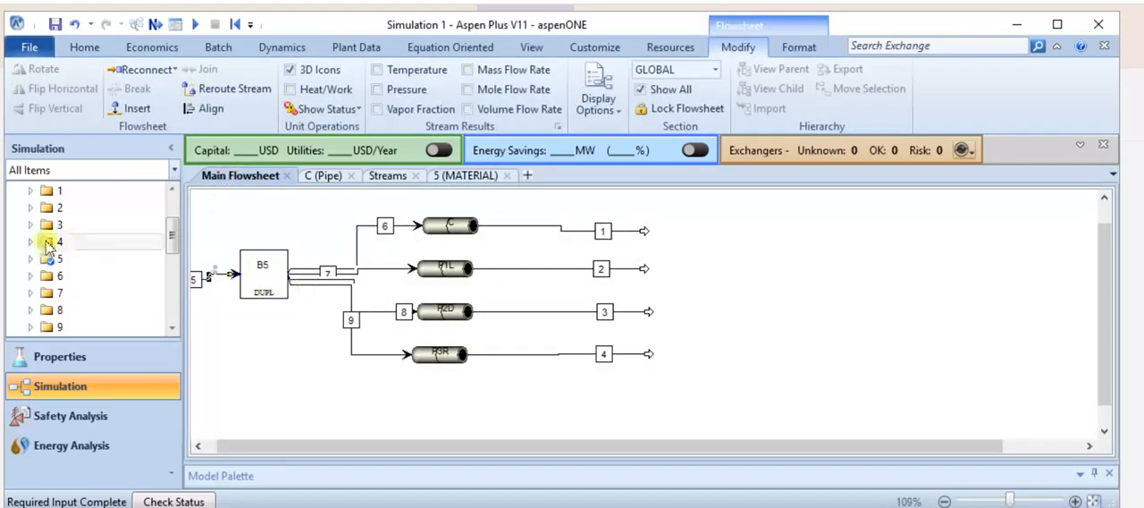
scroll(49, 249, up, 2)
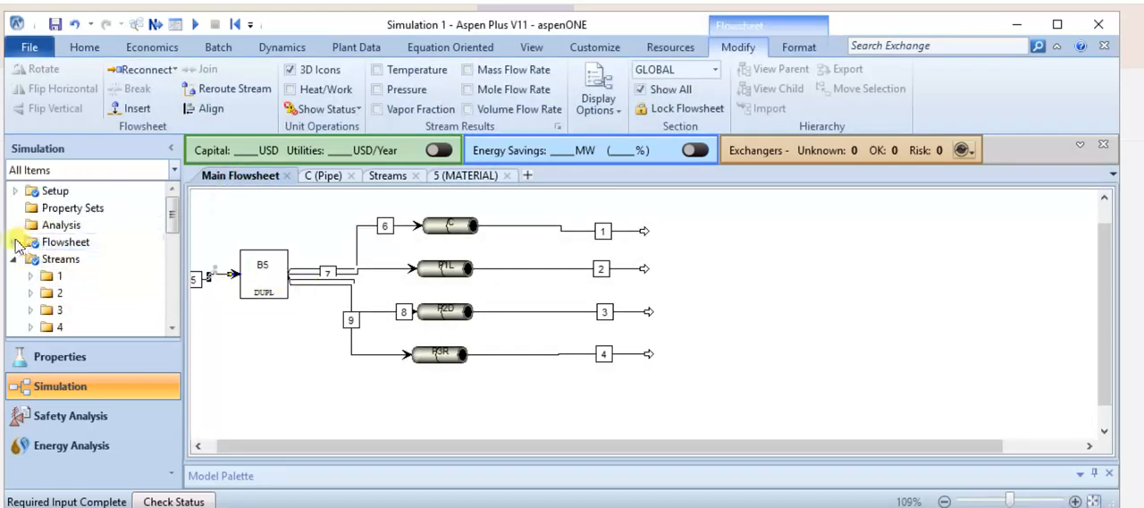
scroll(88, 281, down, 2)
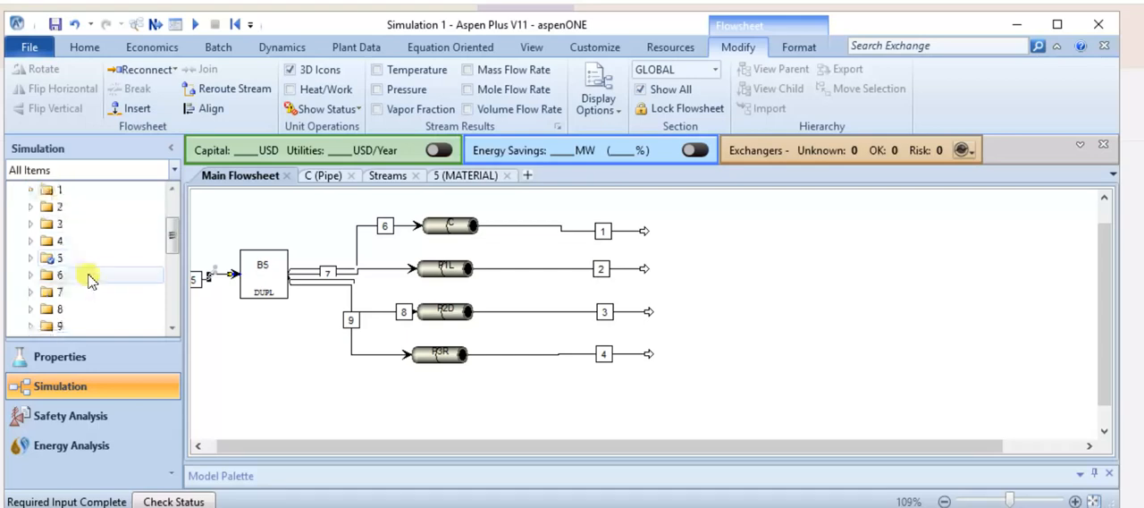
scroll(54, 259, down, 2)
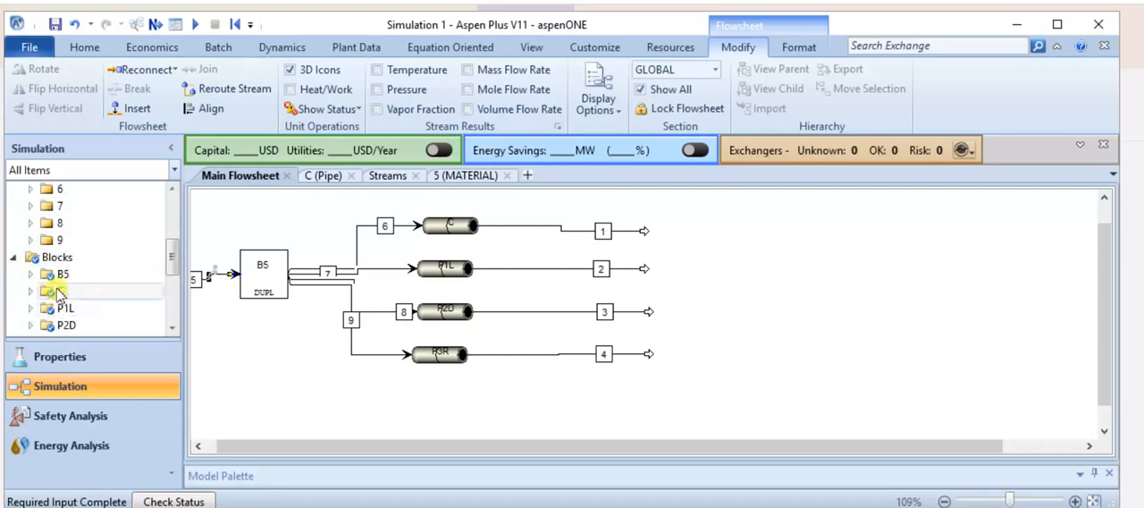
click(62, 291)
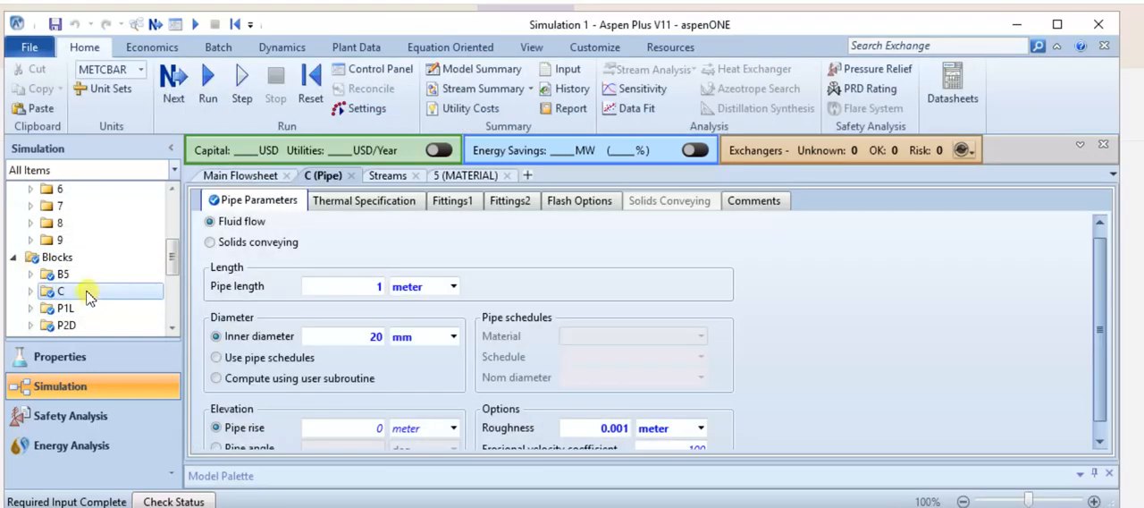
click(356, 202)
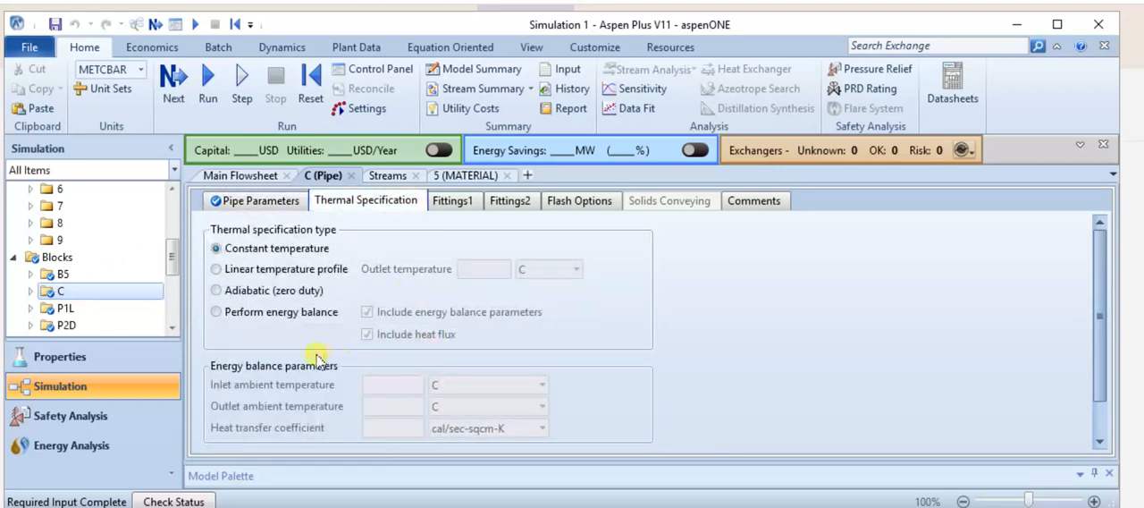
click(215, 291)
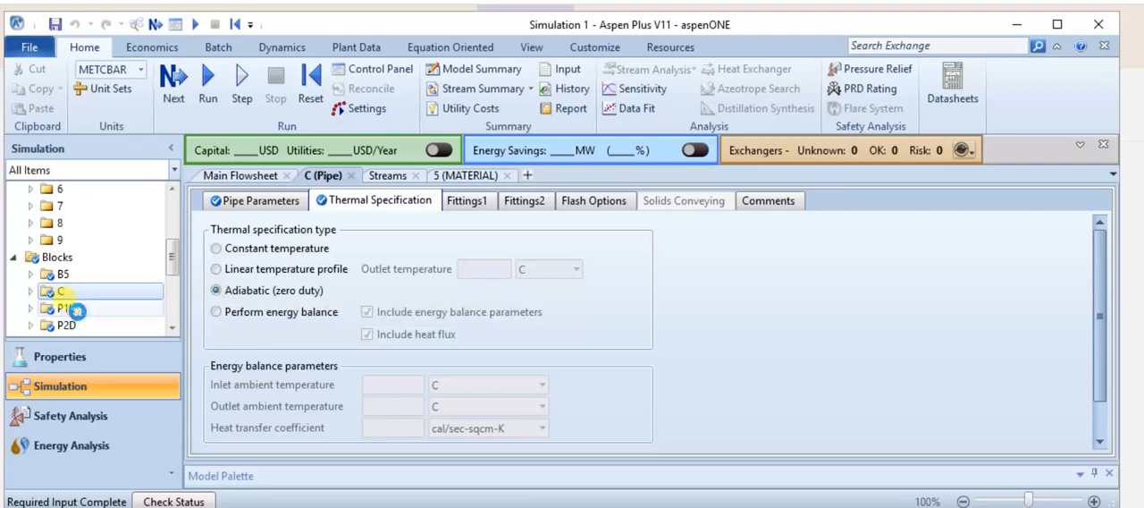
Set the thermal specification of pipes P1L and P2D to Adiabatic (zero duty).
click(66, 308)
click(356, 202)
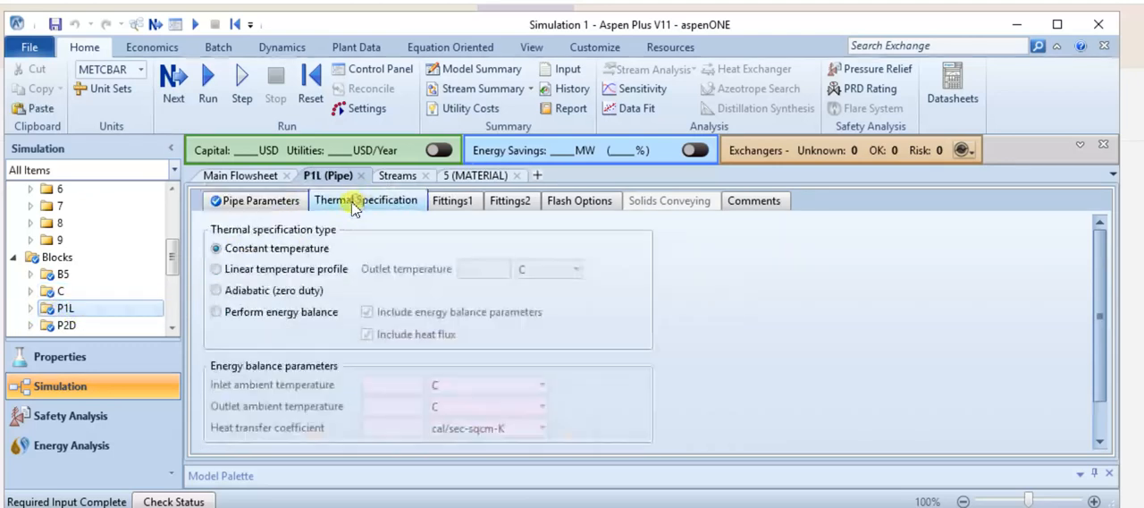
click(217, 291)
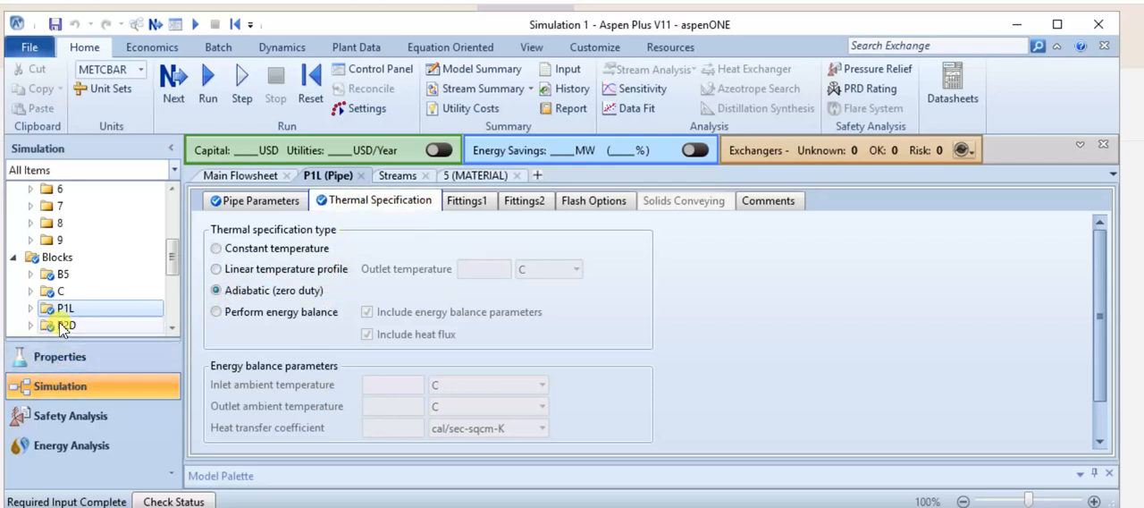
click(131, 327)
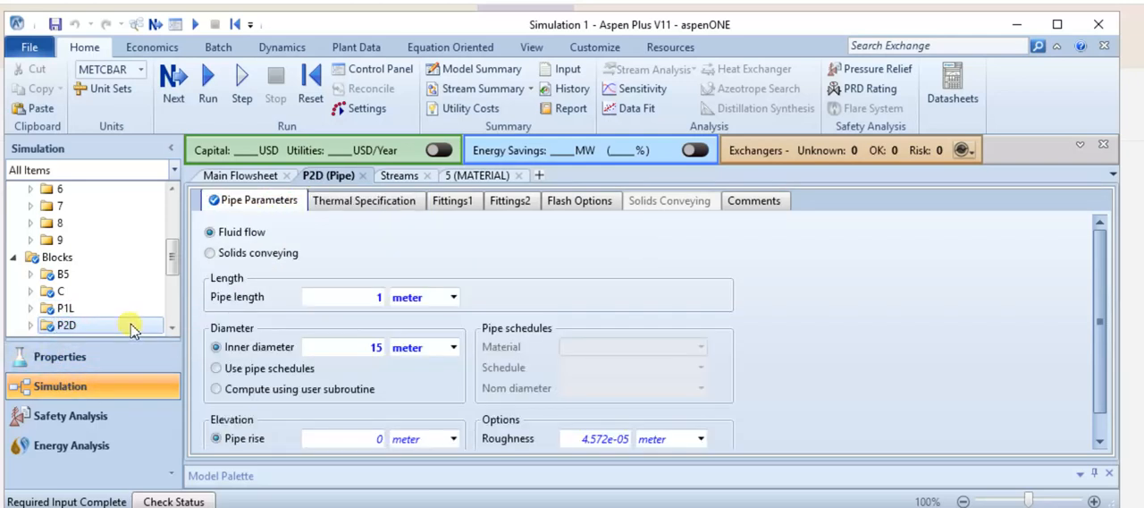
click(361, 202)
click(217, 290)
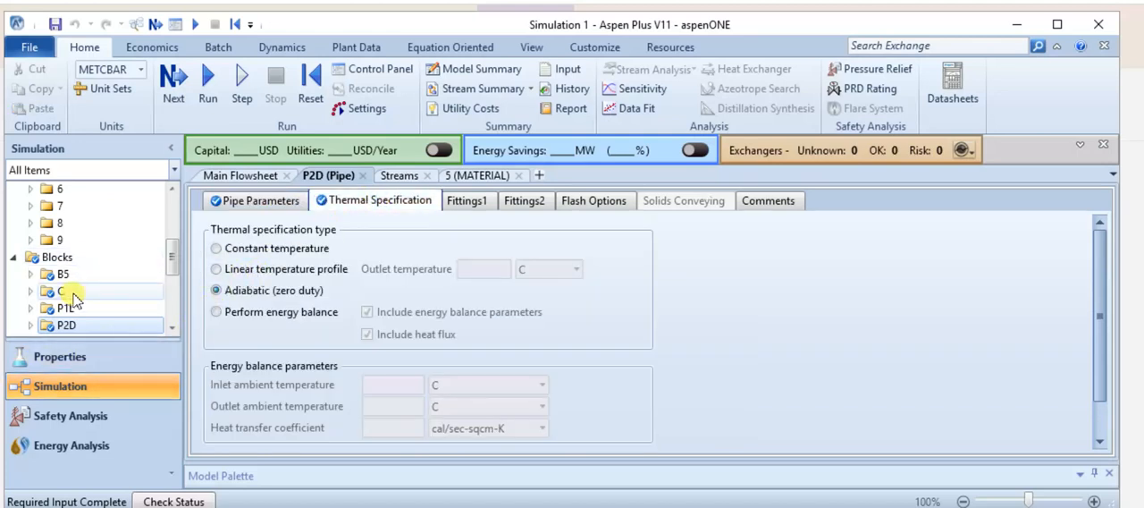
Set the thermal specification of pipe P3R to Adiabatic (zero duty).
scroll(98, 308, down, 1)
click(101, 298)
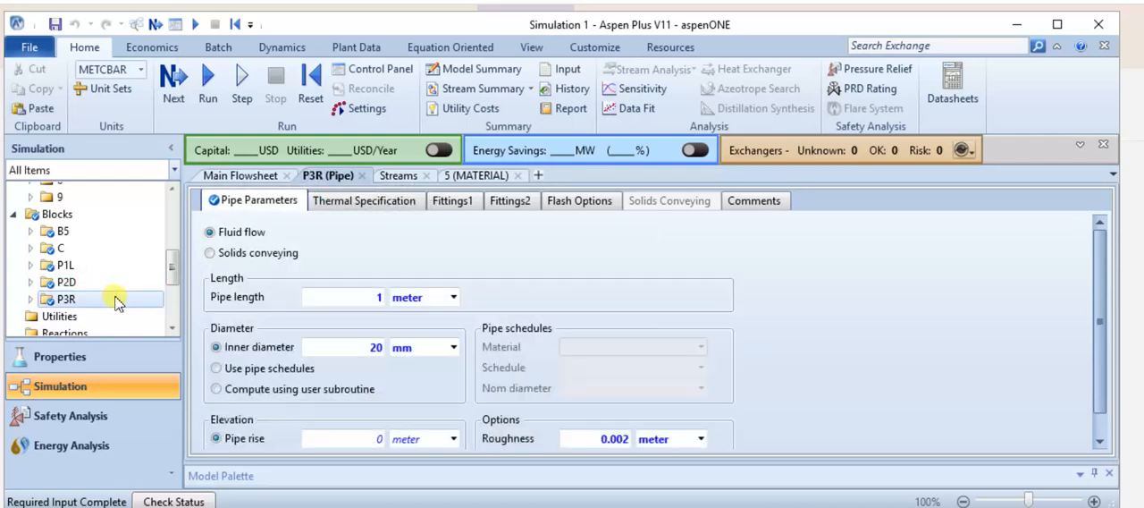
click(359, 201)
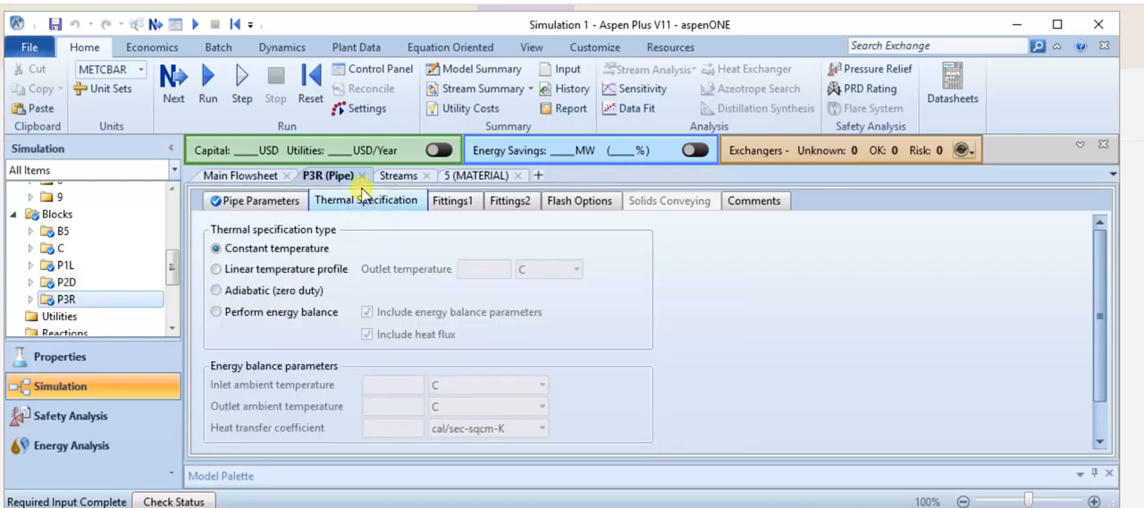
click(216, 290)
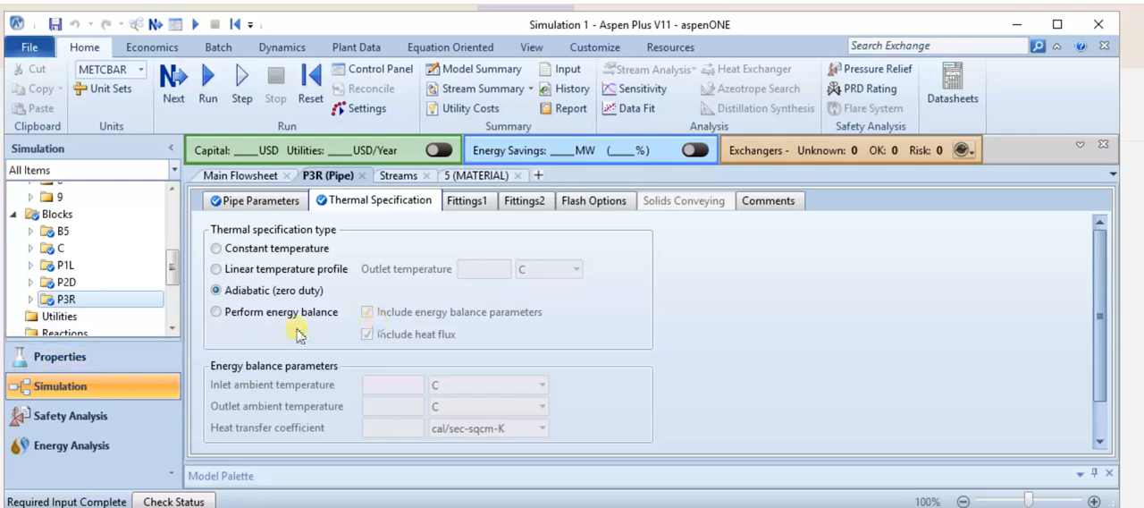
Return to the main flowsheet and close the open P3R, Streams and stream 5 forms.
click(241, 177)
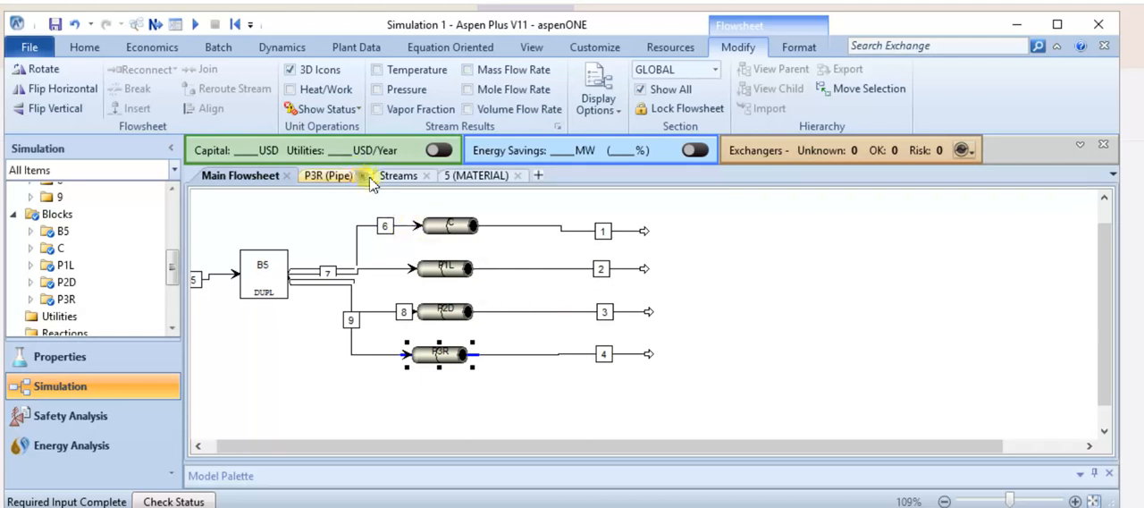
click(363, 176)
click(351, 176)
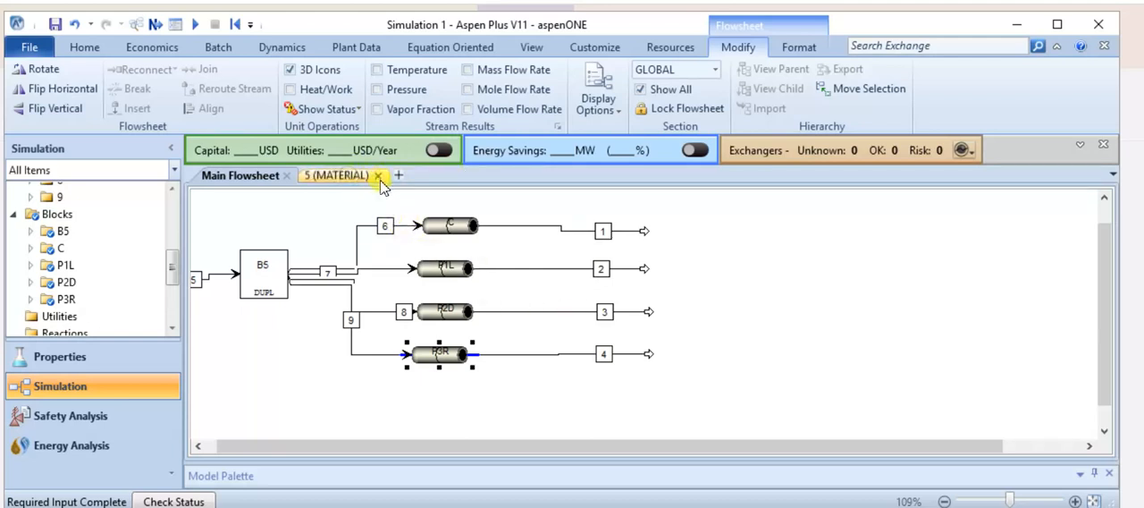
click(379, 176)
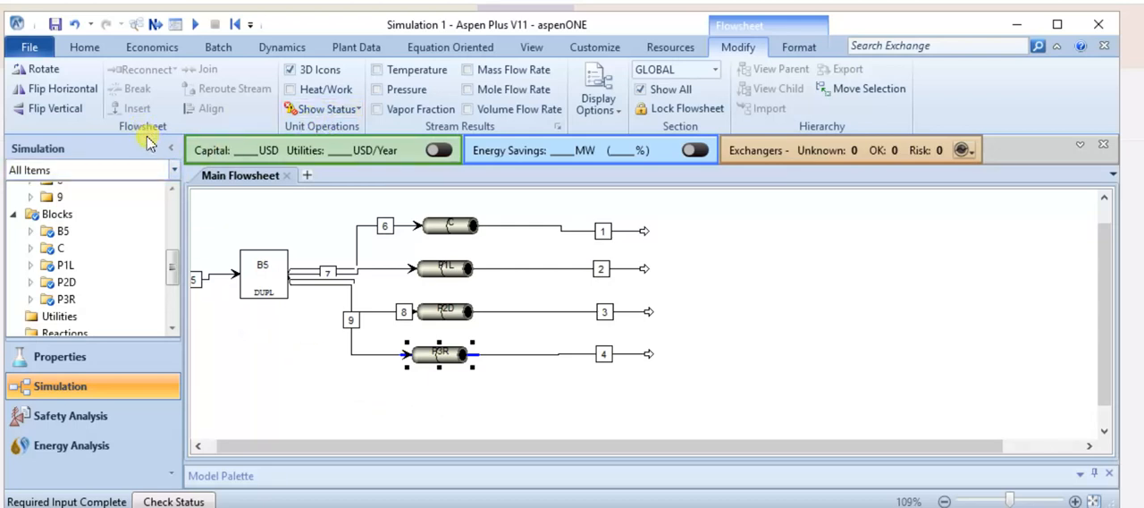
Run the simulation and check the length, inner diameter and roughness of the four pipes in the model summary.
click(87, 46)
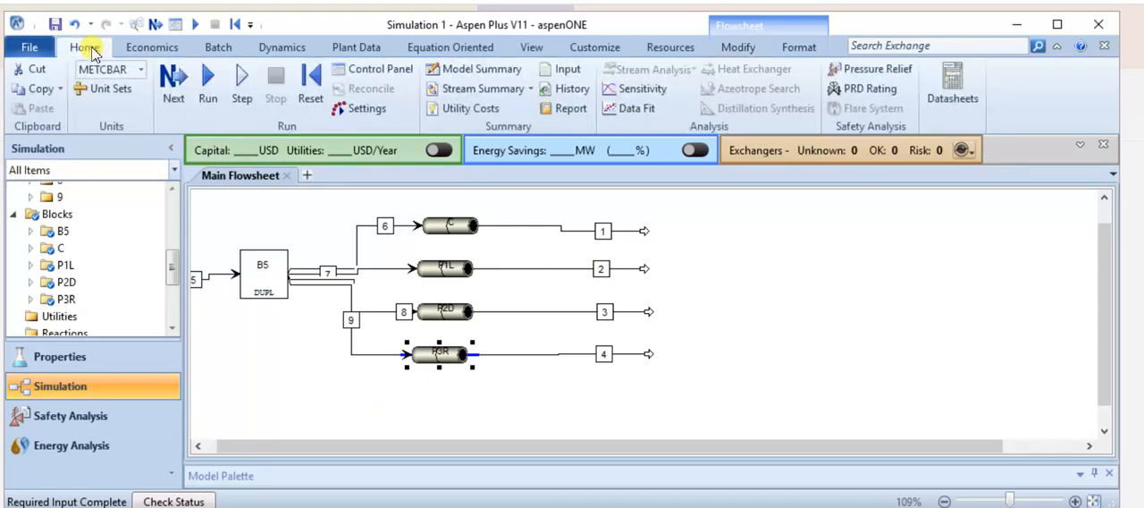
click(207, 87)
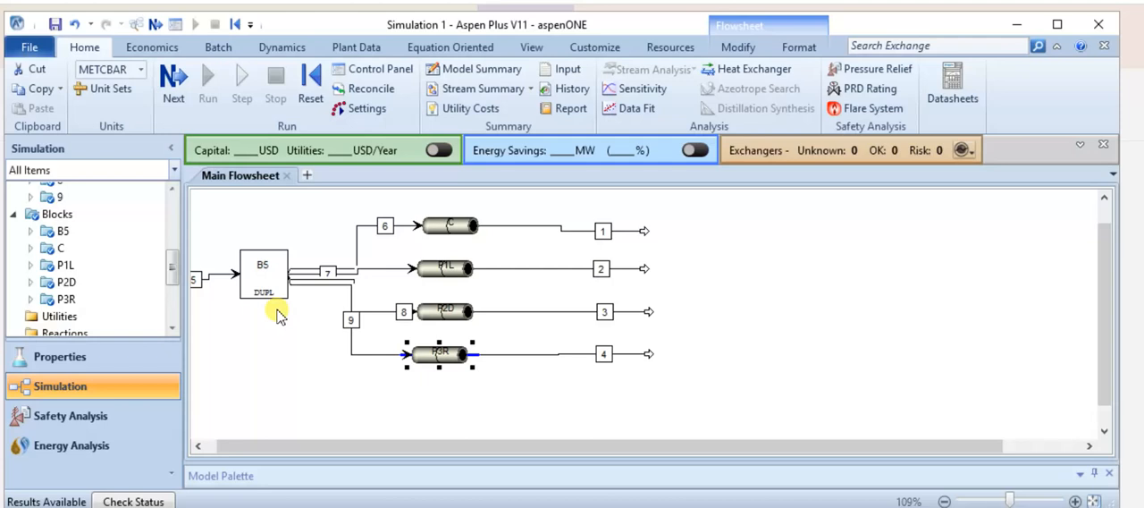
click(458, 75)
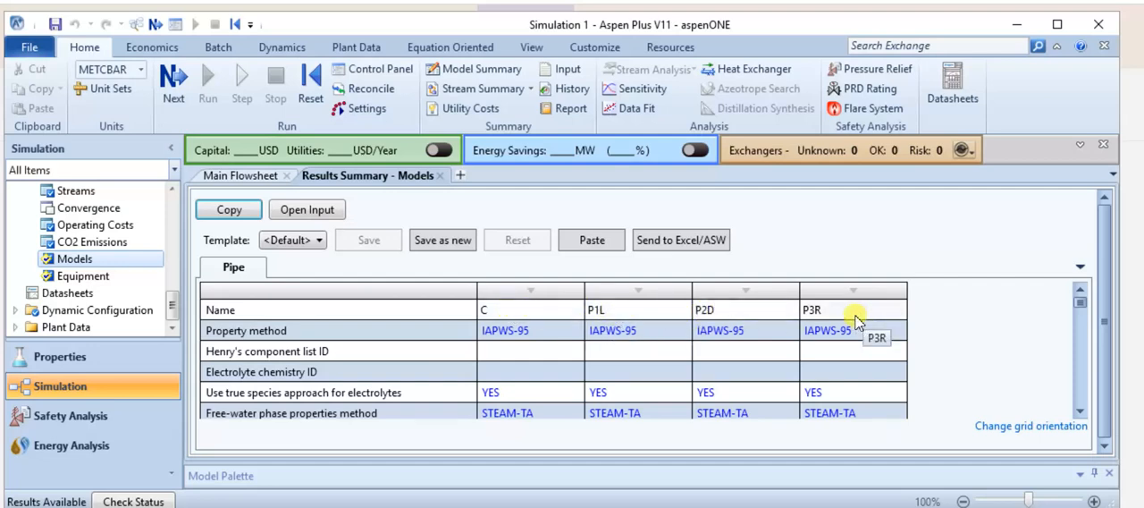
scroll(545, 338, down, 2)
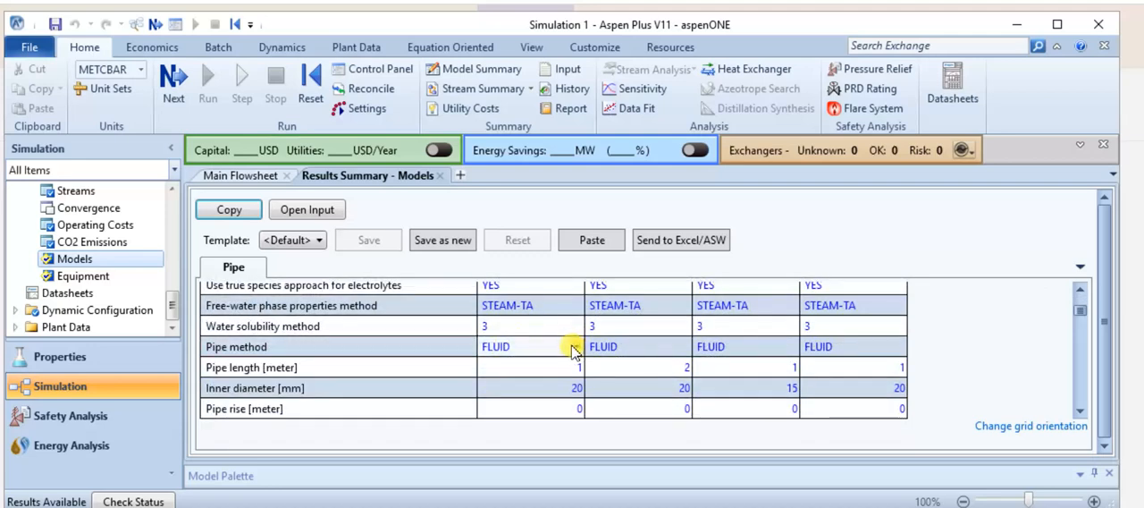
scroll(572, 348, up, 1)
scroll(574, 348, down, 1)
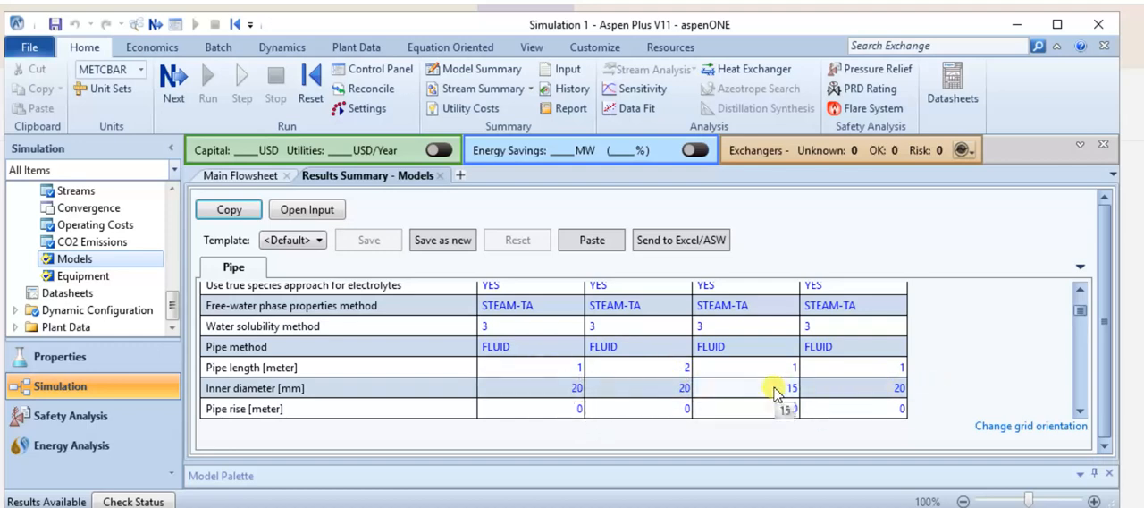
scroll(706, 363, down, 2)
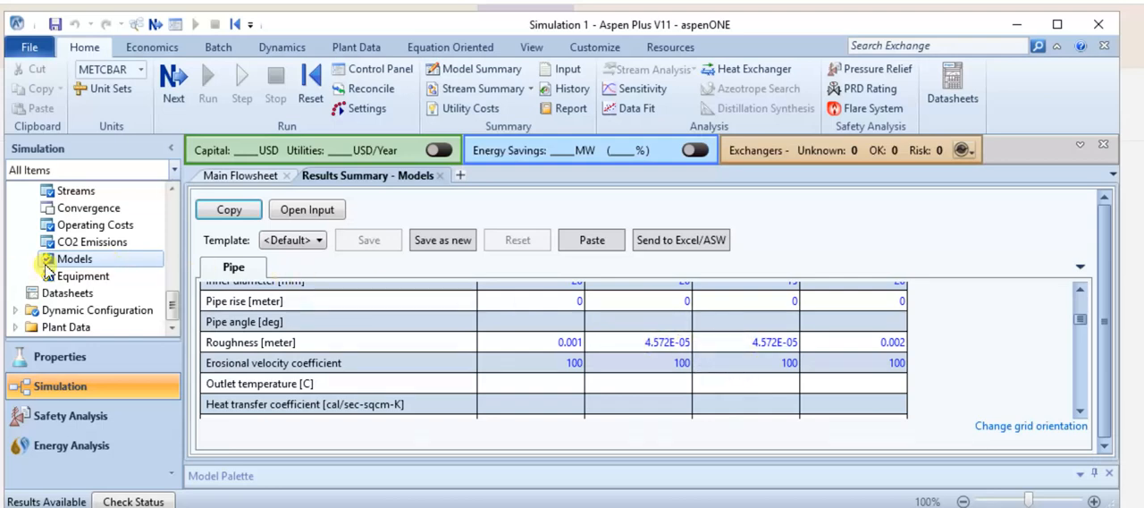
Set the roughness of pipe P1L to 0.001 meter.
scroll(53, 259, up, 3)
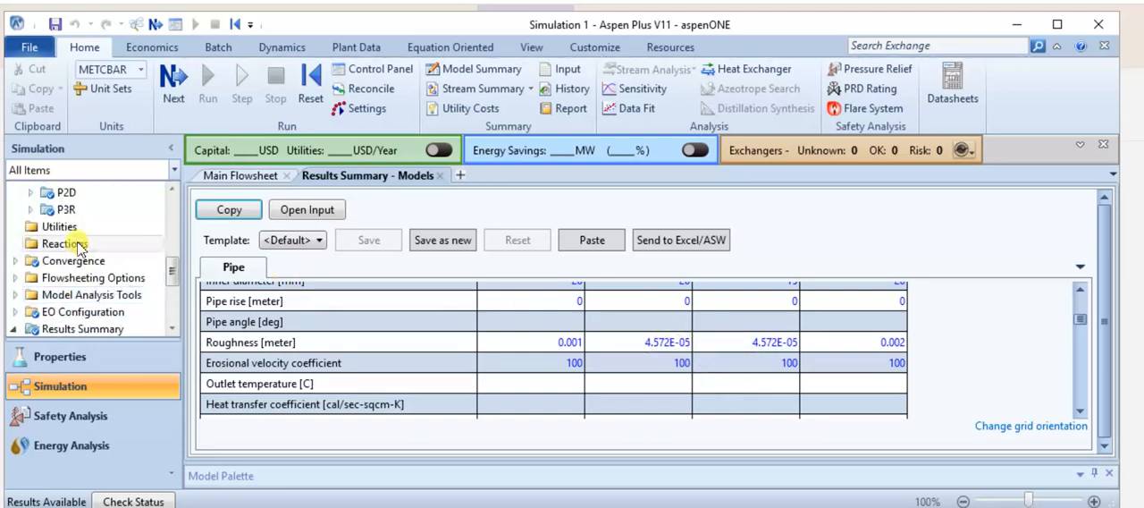
scroll(76, 255, up, 2)
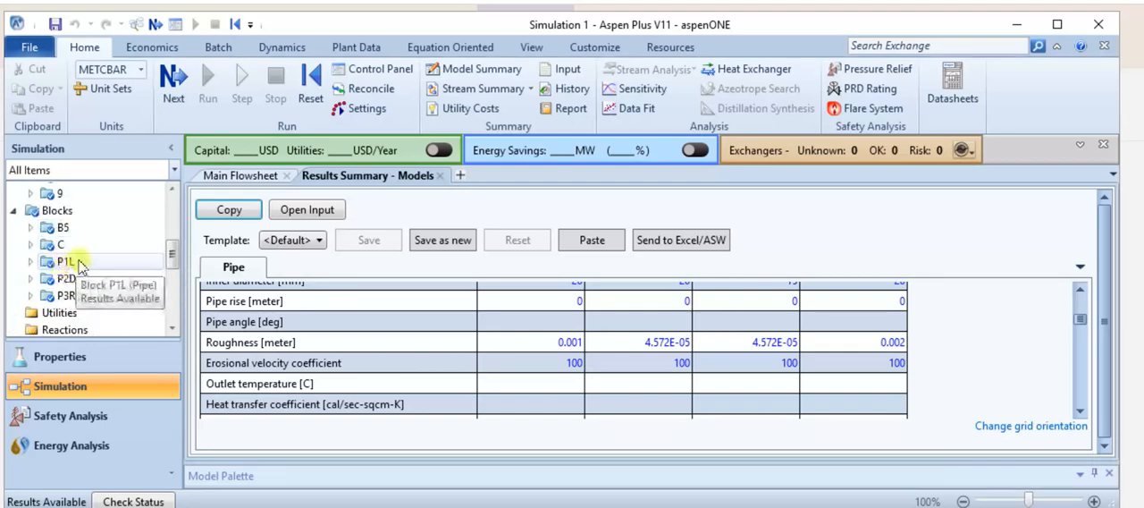
double_click(81, 263)
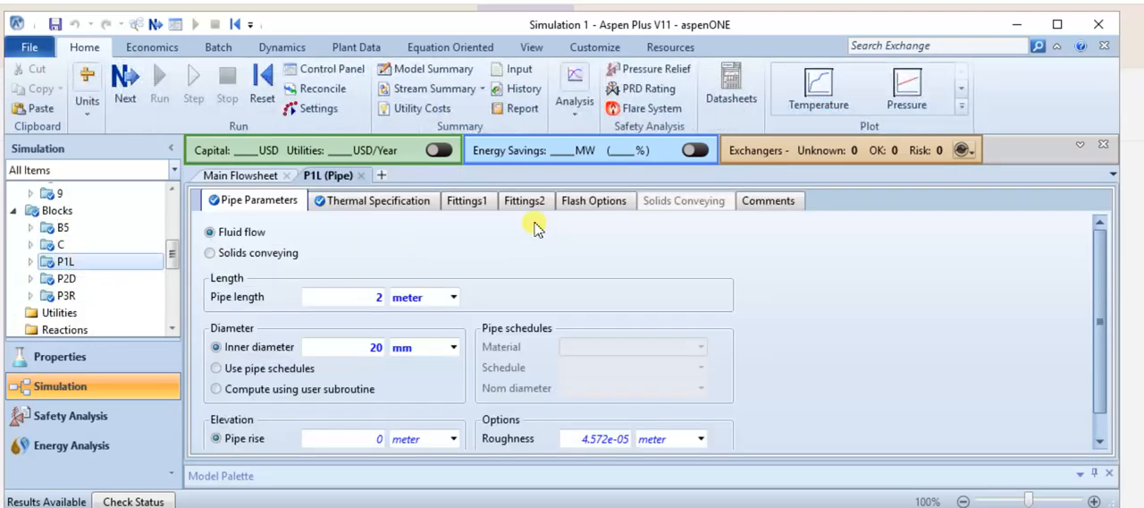
click(595, 438)
key(BackSpace)
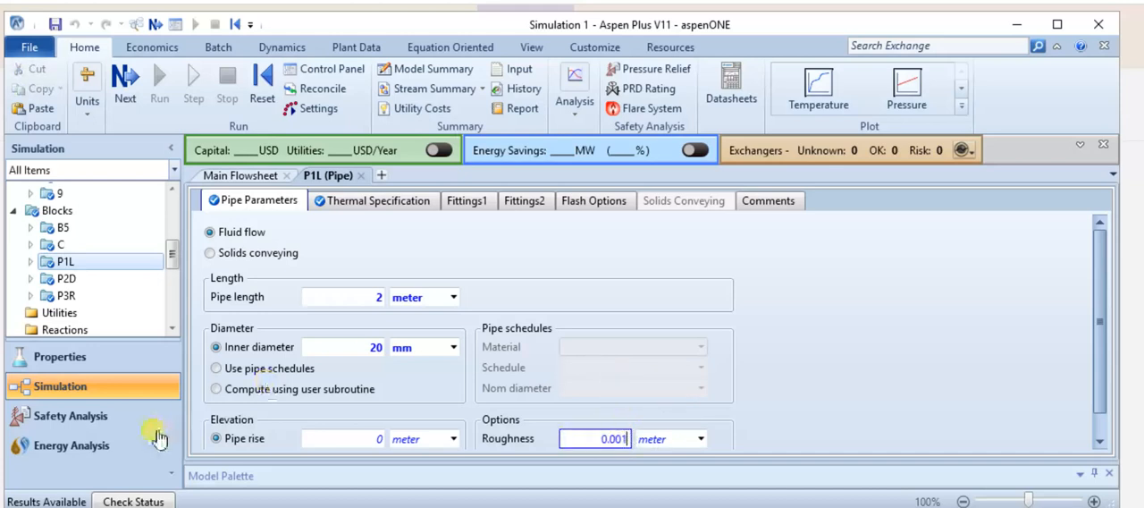
Set the roughness of pipe P2D to 0.001 meter.
click(67, 279)
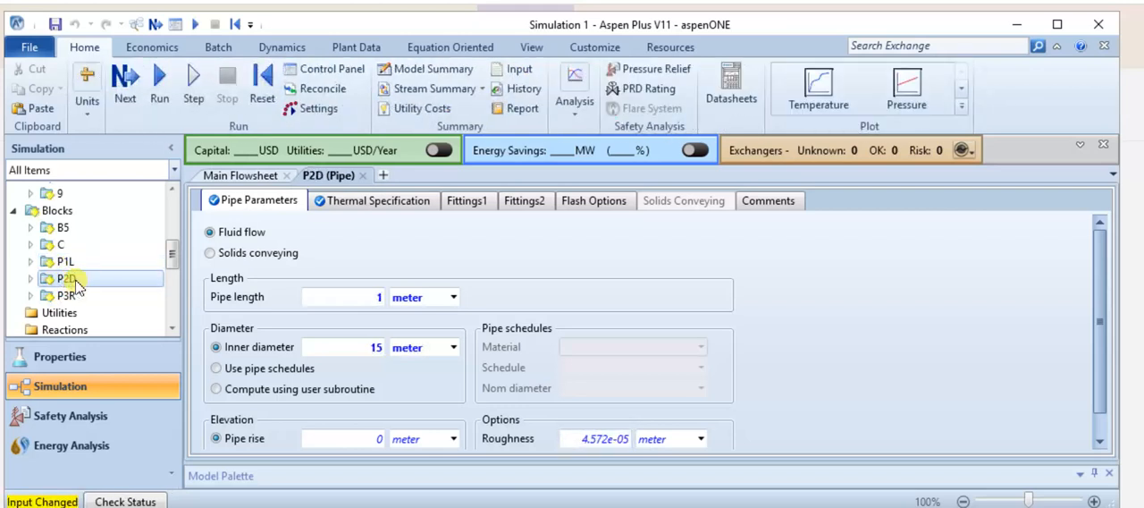
click(595, 438)
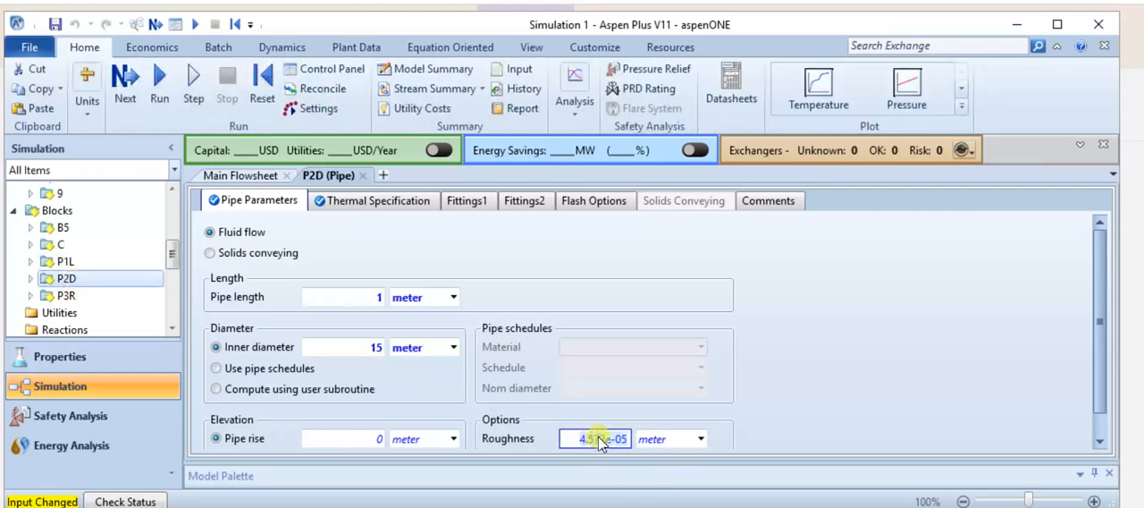
text(0.001)
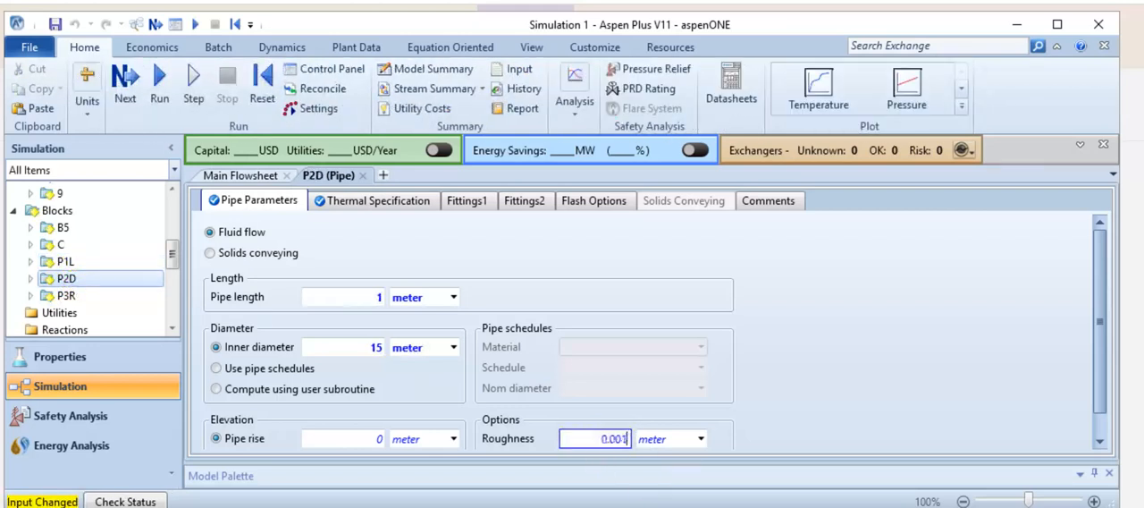
key(Return)
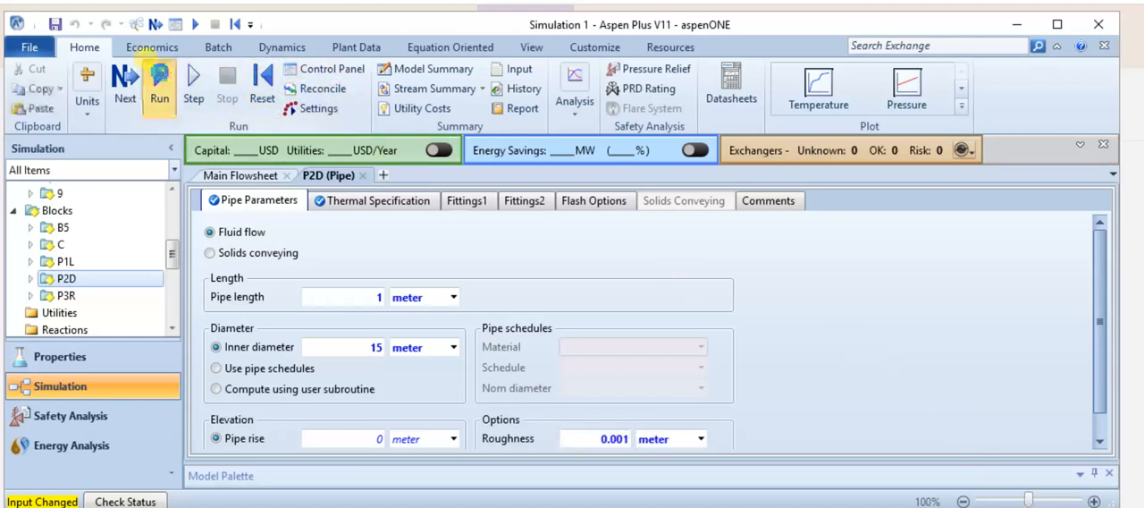
Run the simulation with the revised roughness values and check the length, diameter and roughness of the four pipes in the model summary.
click(159, 80)
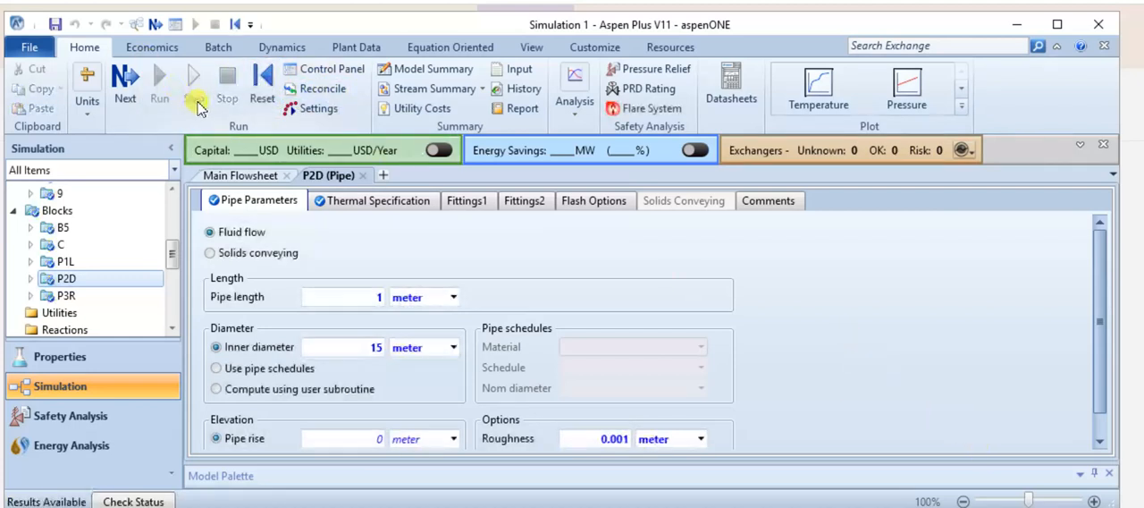
click(416, 69)
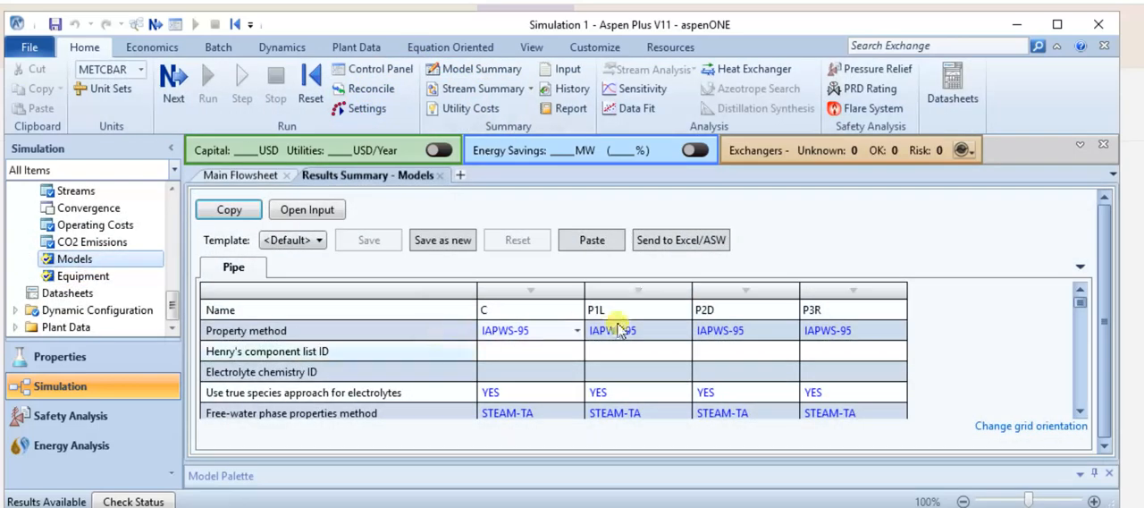
scroll(700, 315, down, 3)
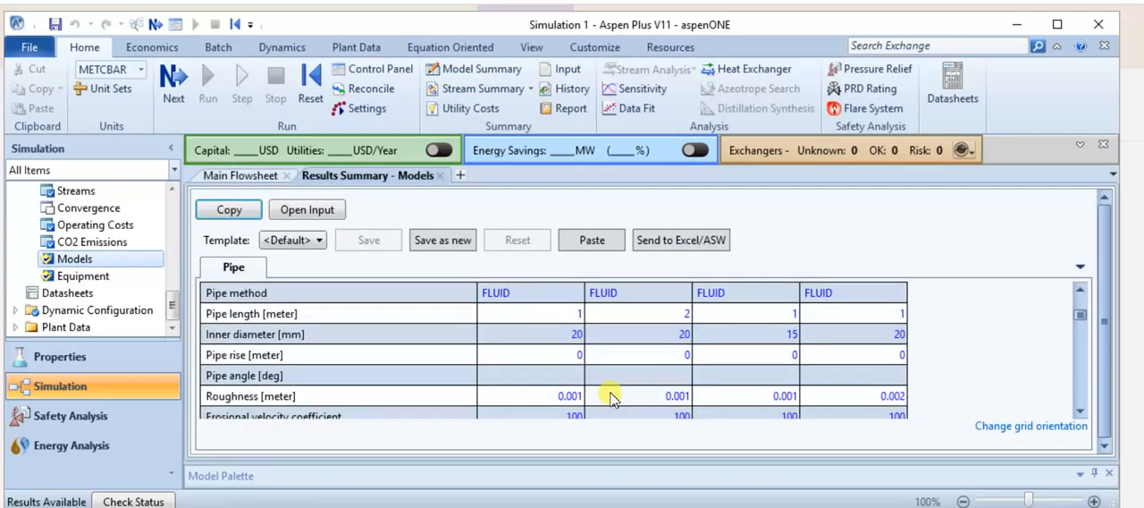
scroll(688, 375, down, 1)
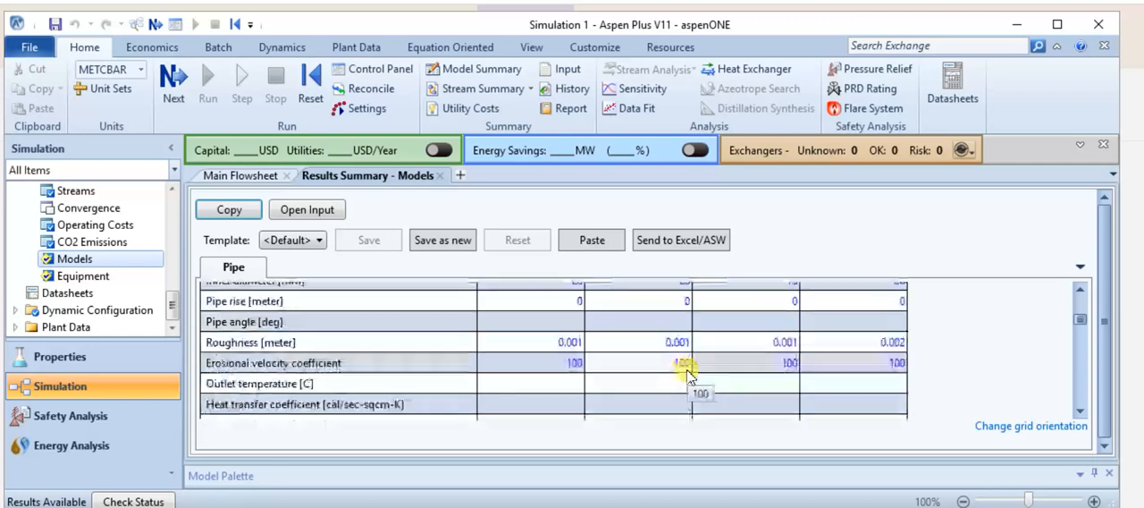
Compare the total and frictional pressure drops of fluid flow across pipes C, P1L, P2D and P3R in the model summary.
scroll(570, 368, down, 3)
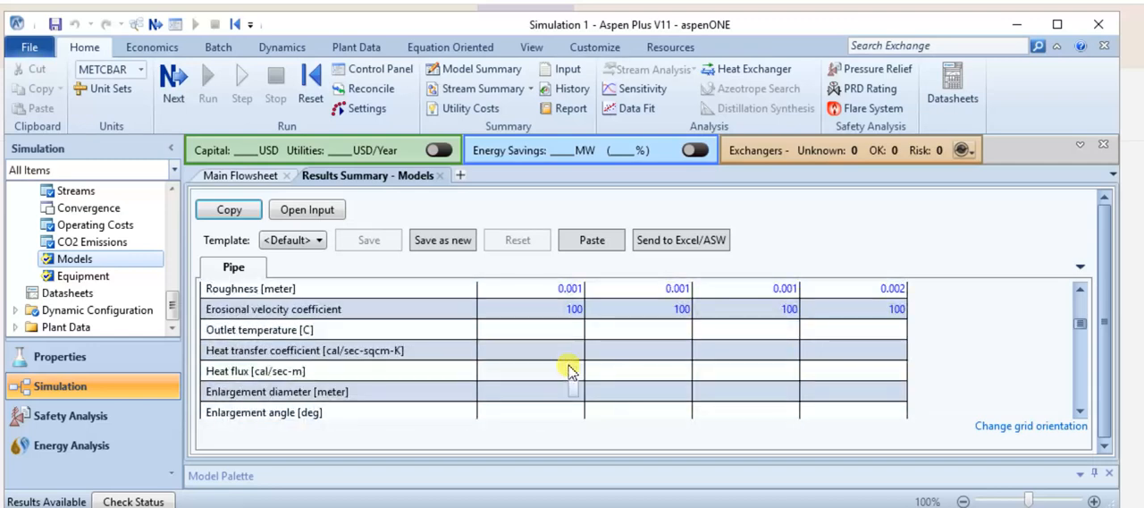
scroll(571, 370, down, 1)
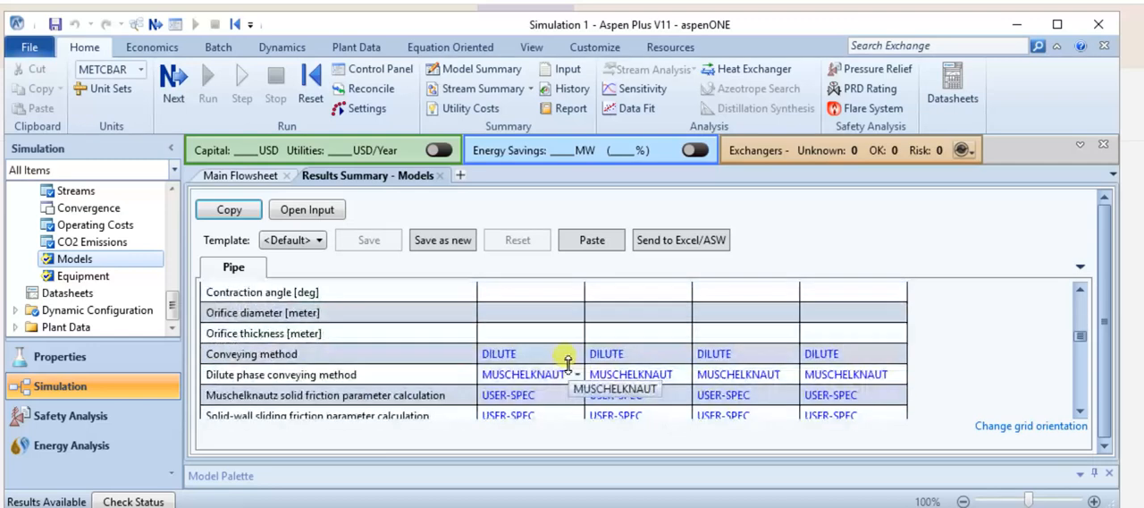
scroll(569, 362, down, 4)
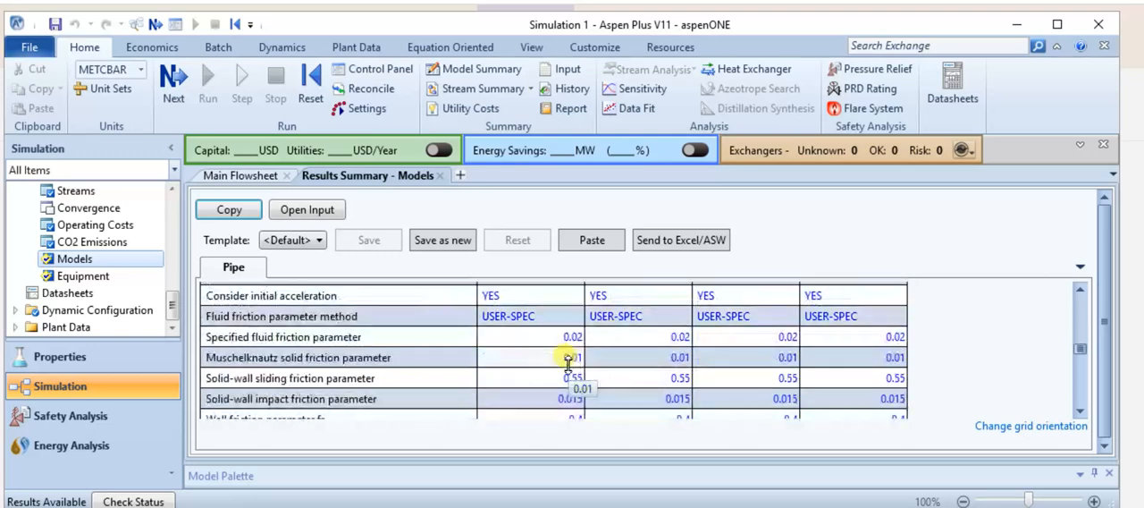
scroll(569, 366, down, 4)
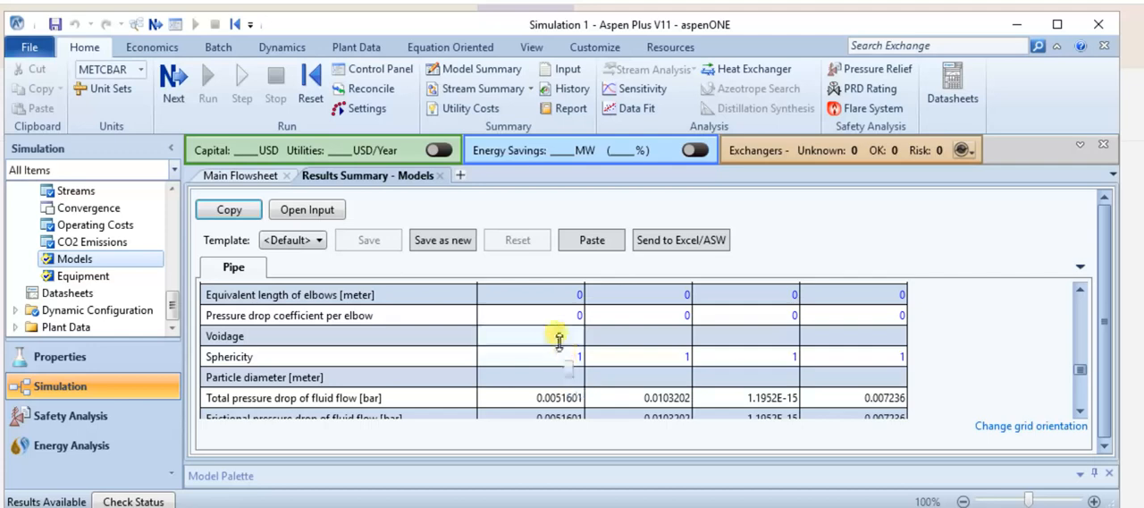
scroll(536, 395, down, 1)
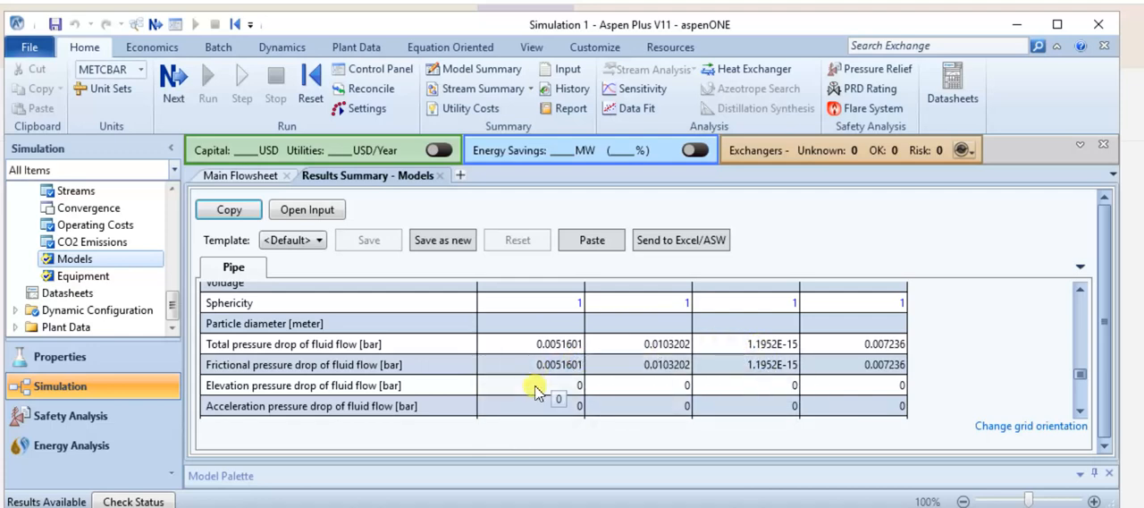
click(219, 347)
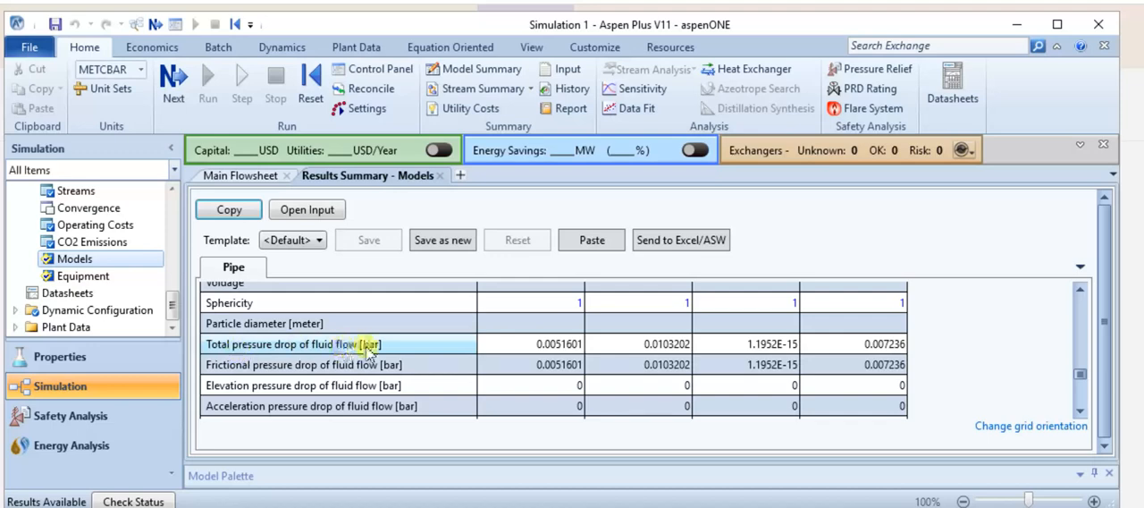
click(262, 377)
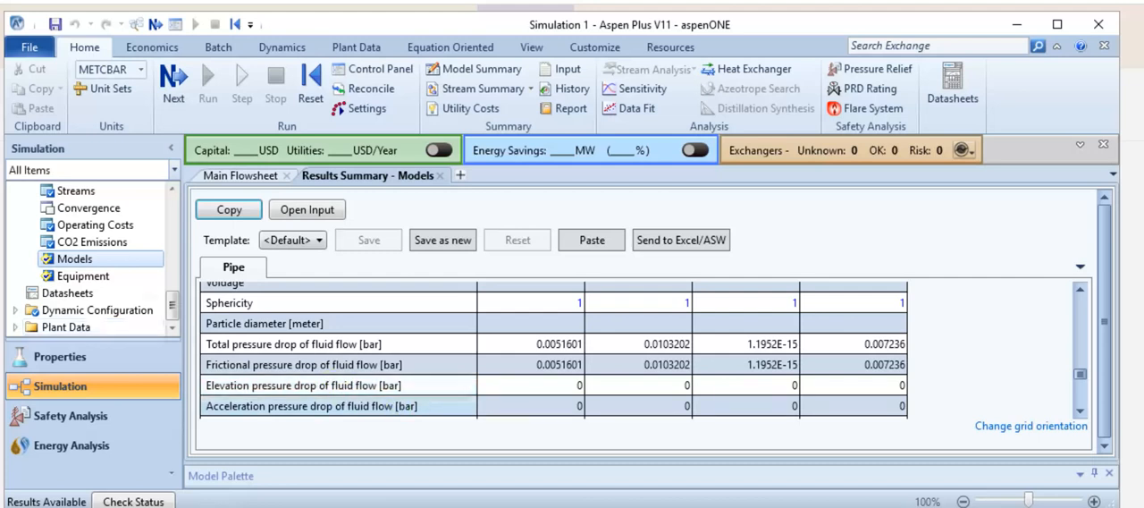
Save the simulation as an Aspen Plus Document named Simulation 1 in the Aspen Plus V11.0 folder.
click(29, 50)
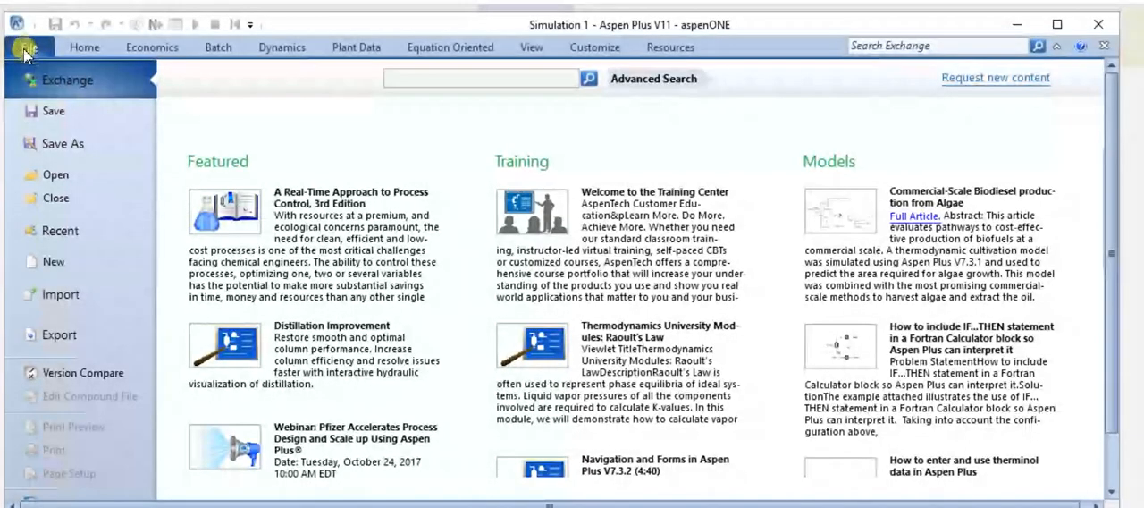
click(61, 146)
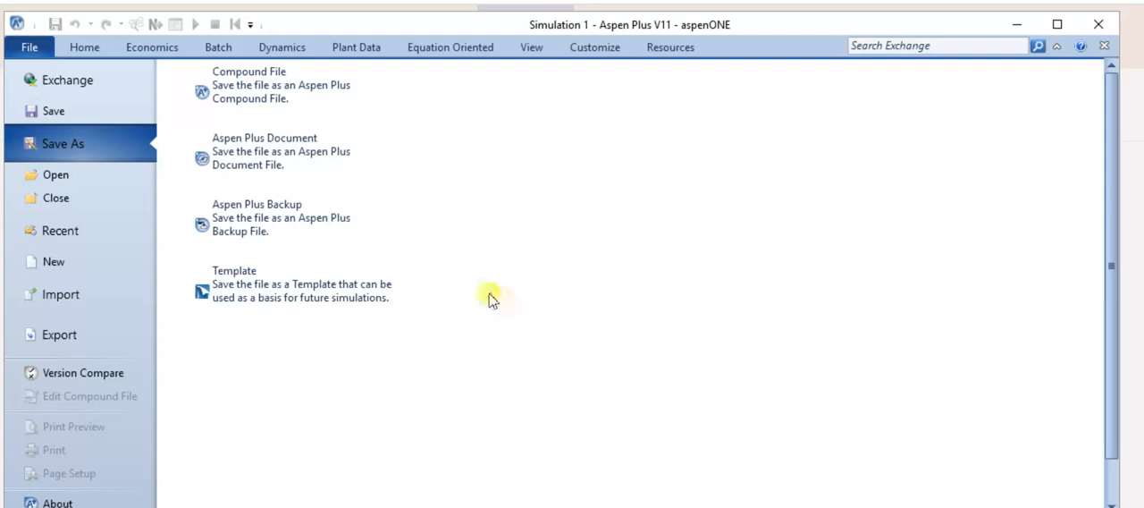
click(276, 169)
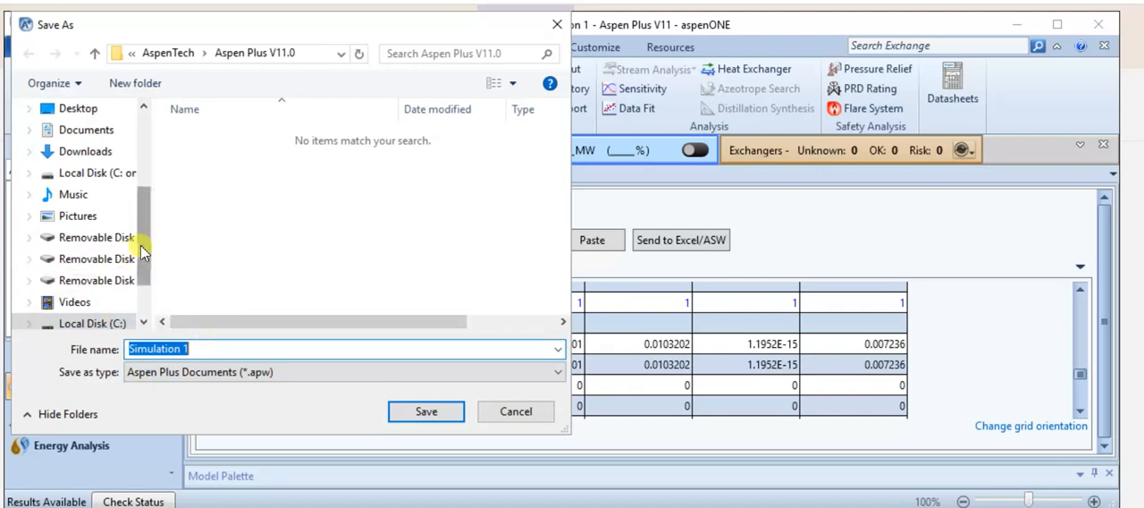
scroll(140, 245, down, 1)
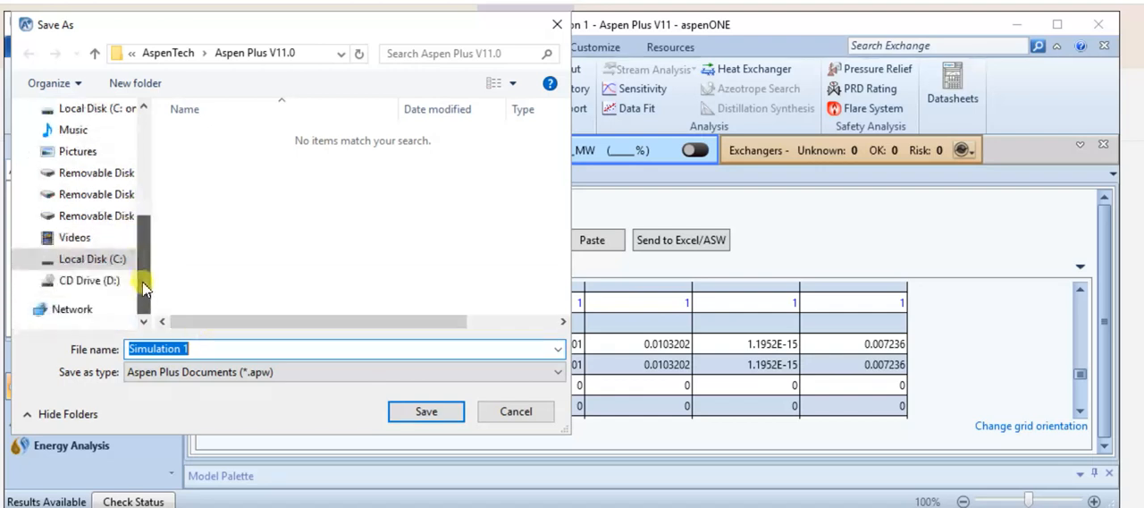
click(421, 411)
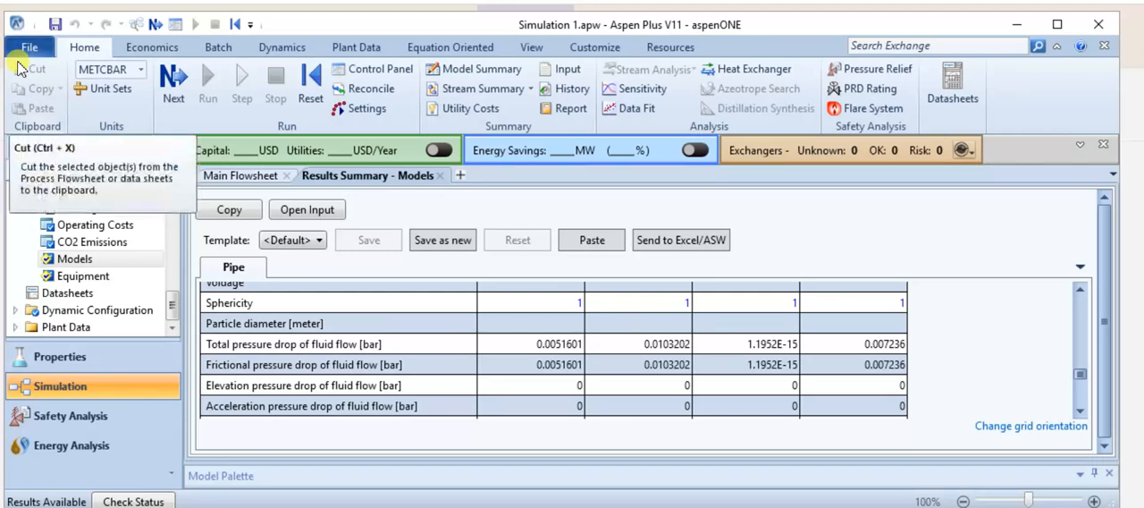
Look up the saved Simulation 1 document in the Open dialog, view its Send to options and leave without opening it.
click(29, 49)
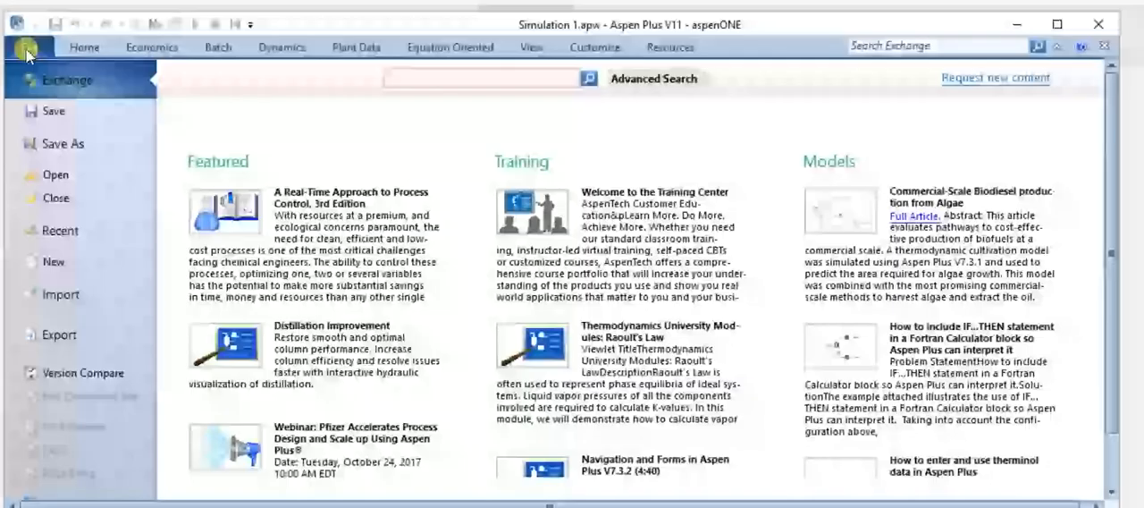
click(56, 177)
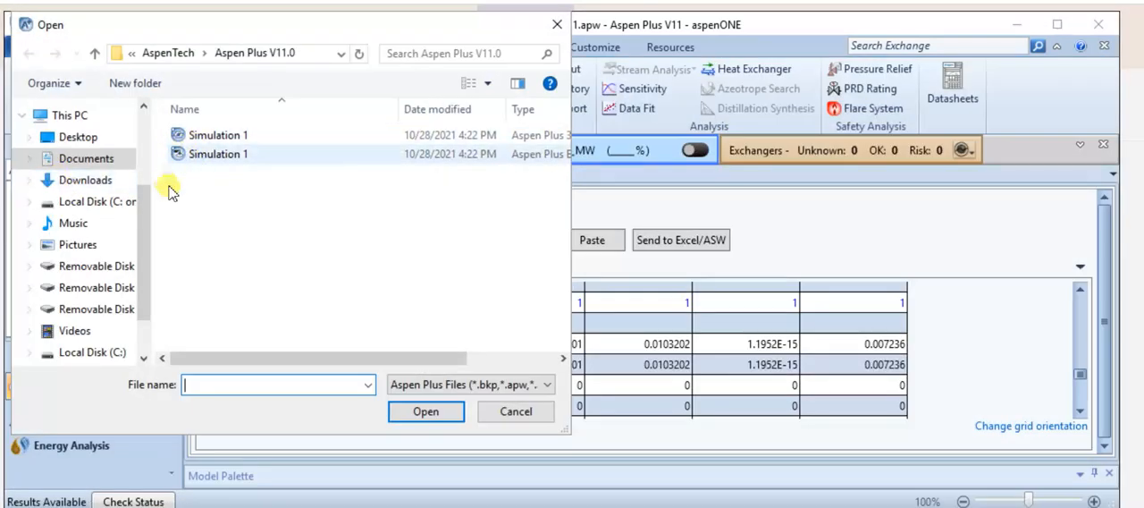
right_click(199, 141)
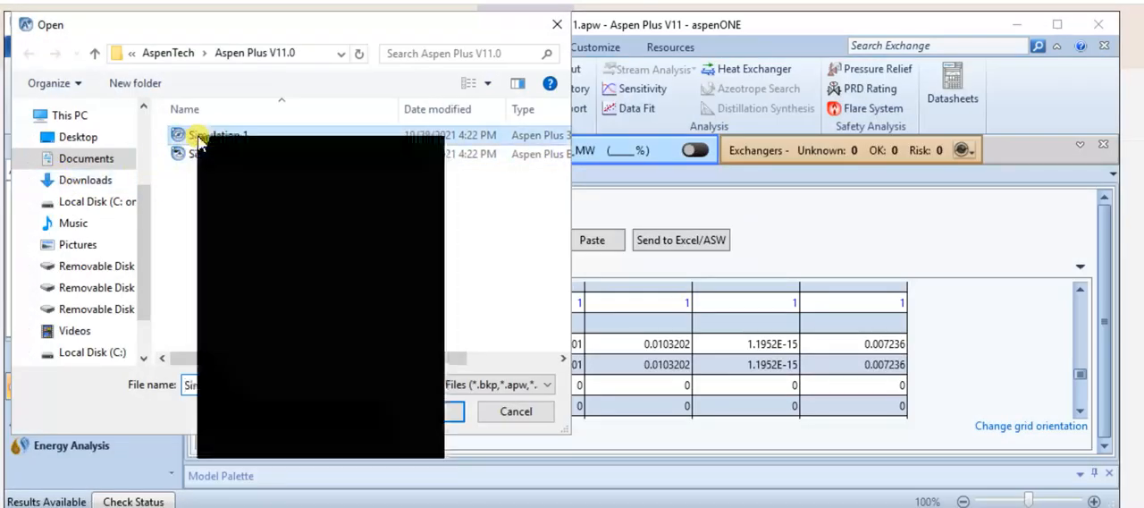
click(238, 354)
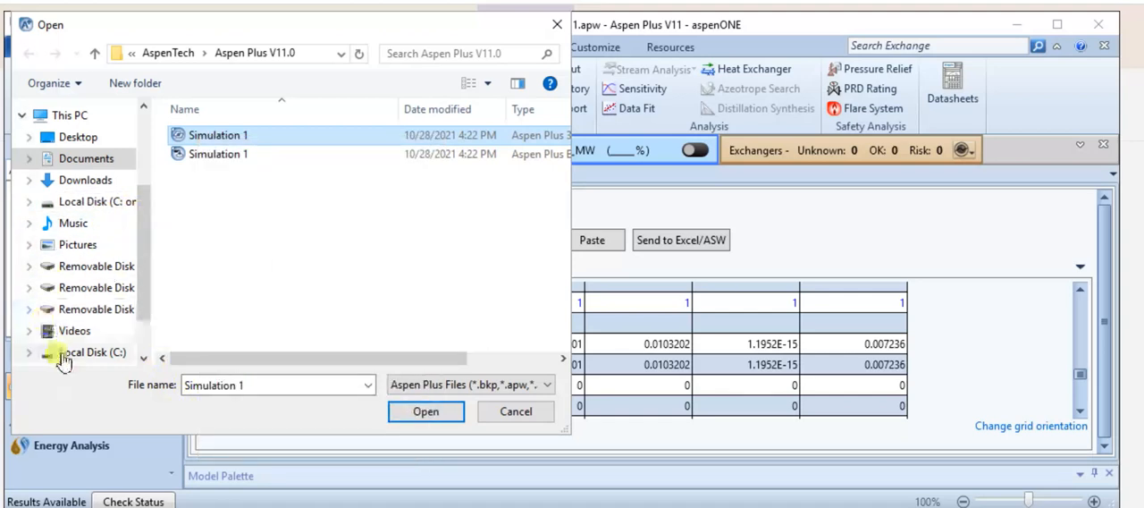
drag(143, 295, 154, 150)
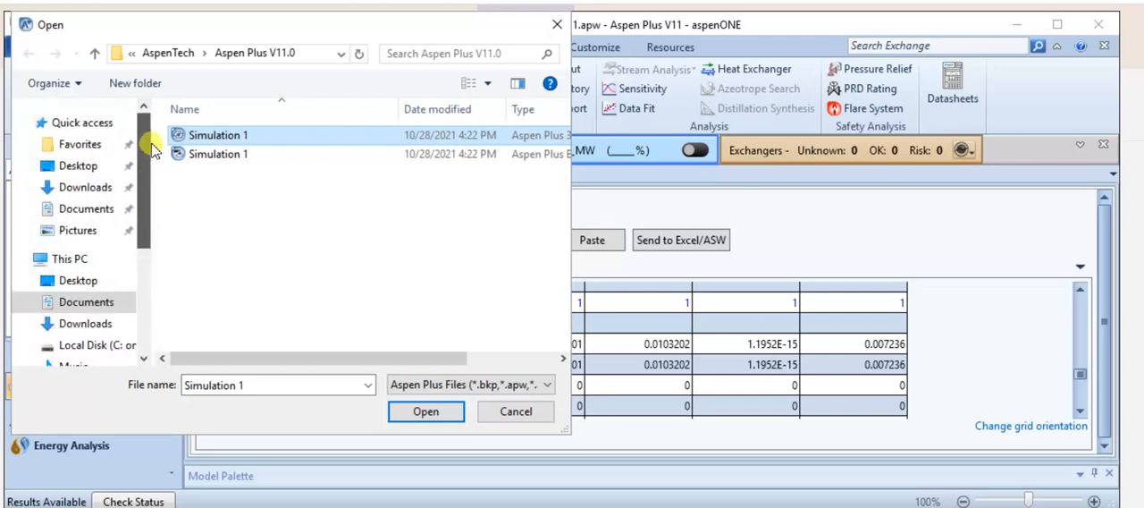
right_click(298, 143)
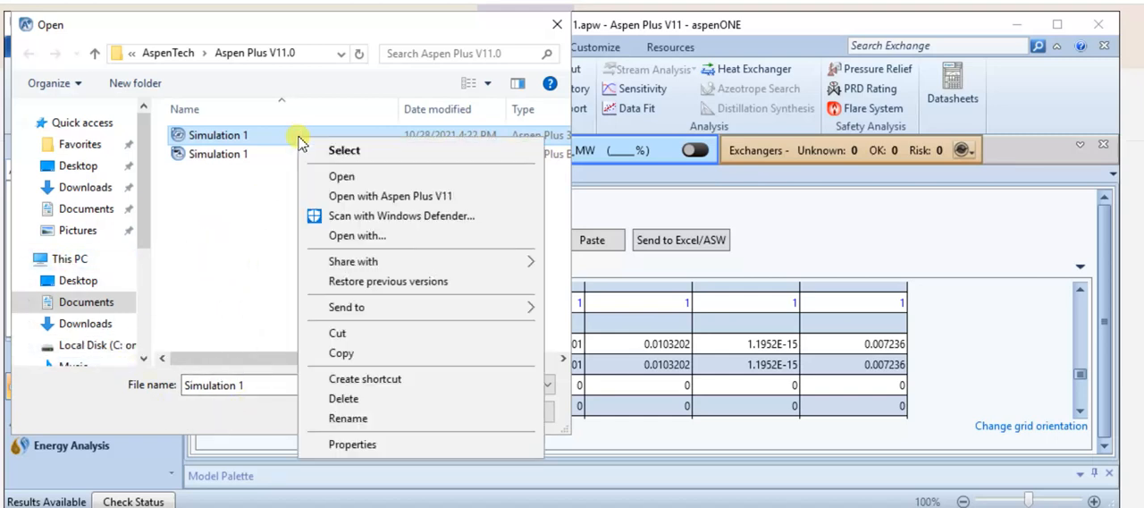
mouse_move(401, 309)
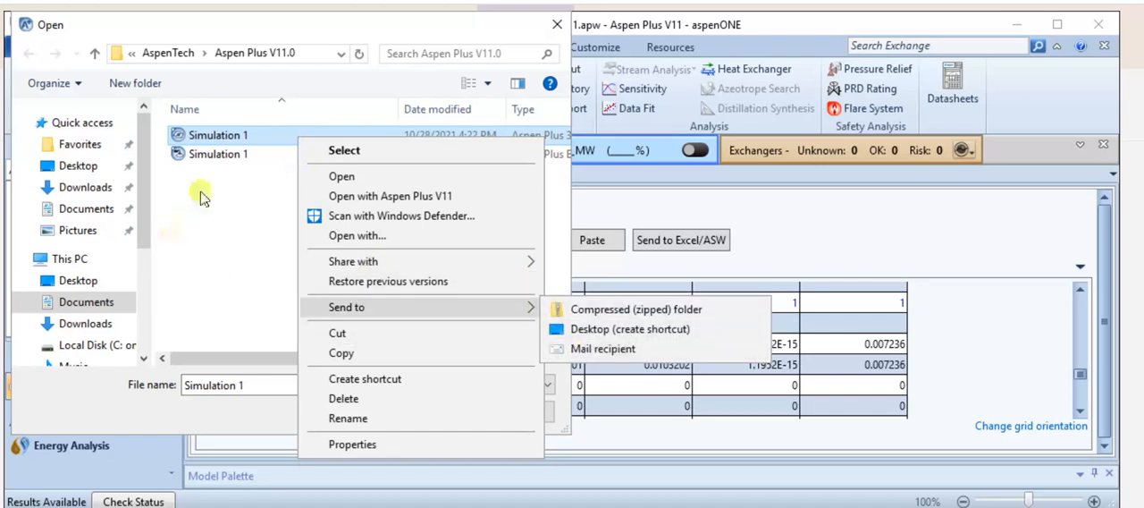
click(302, 27)
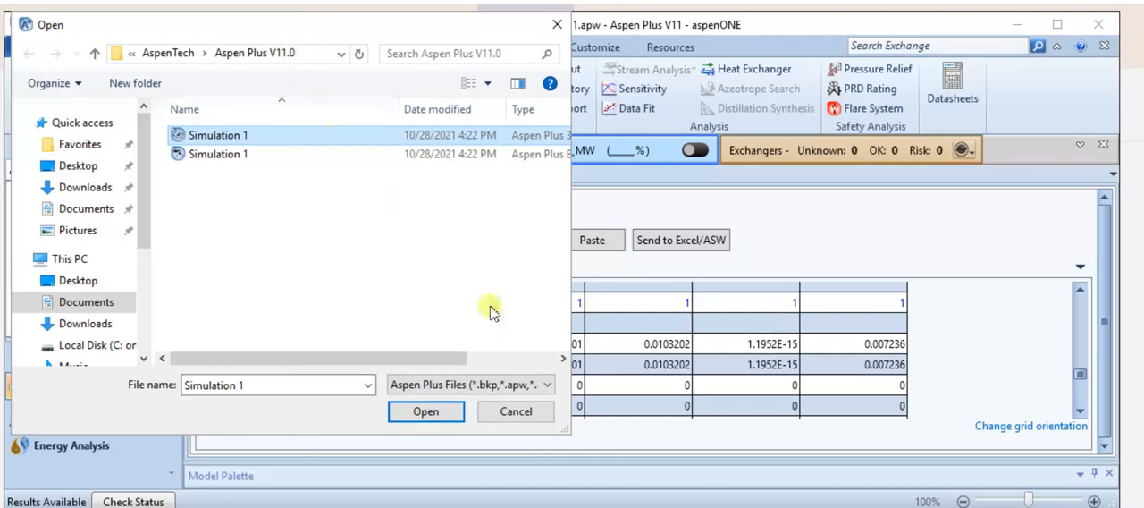
click(516, 411)
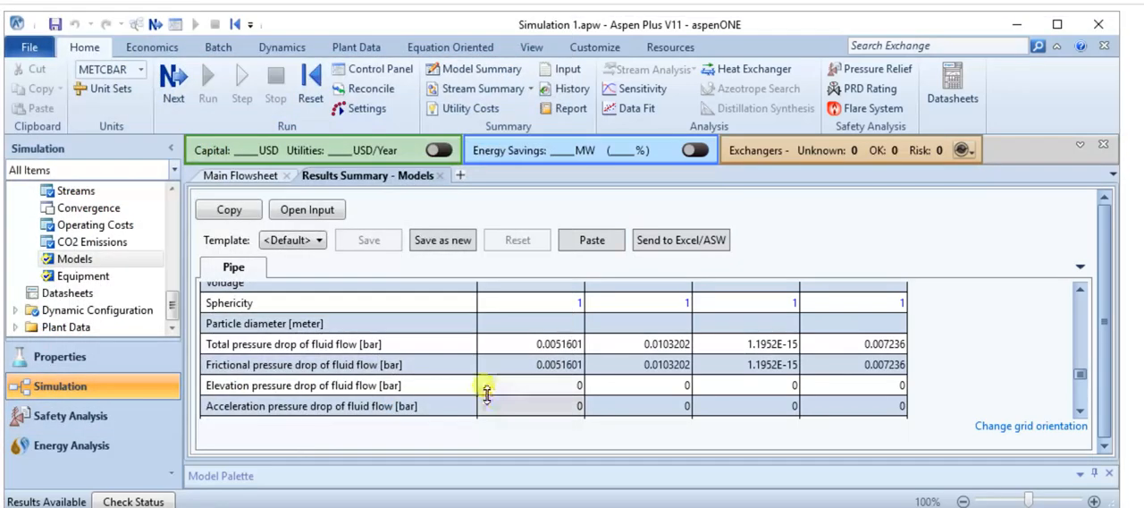